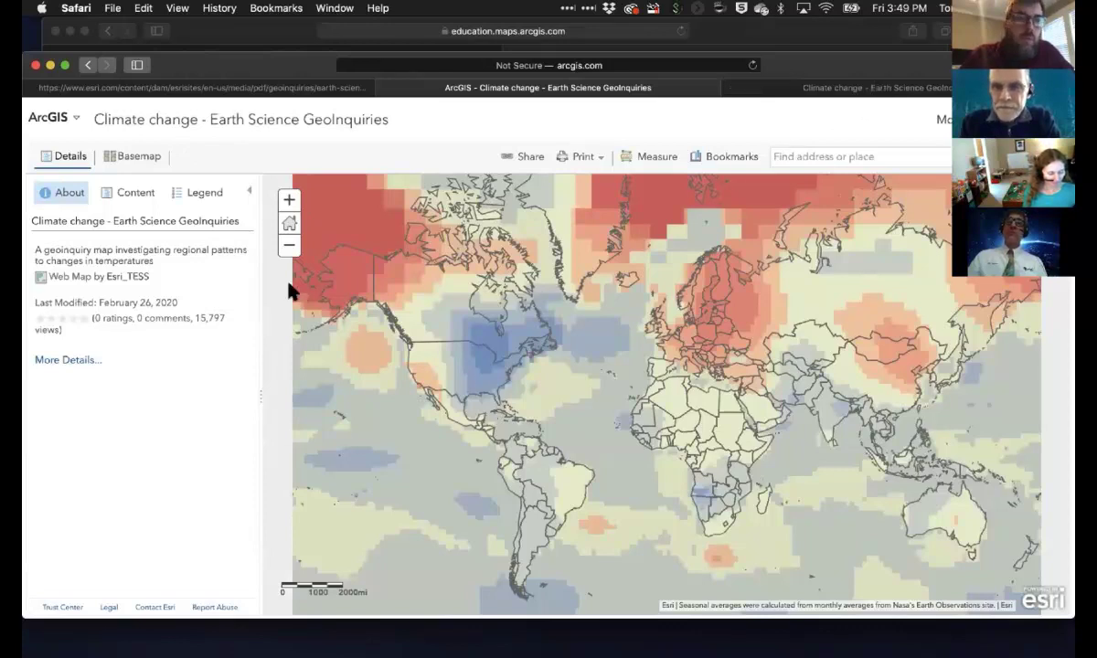
Step: Check the climate change web map's layer list and description, and bring up the map's item details page
click(128, 193)
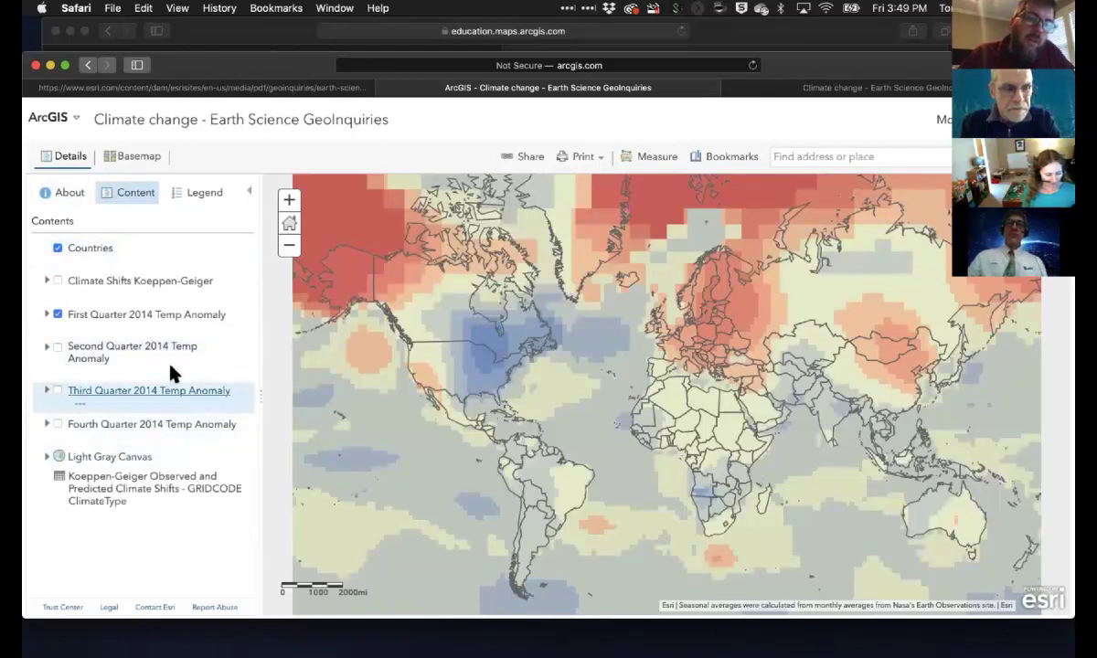
click(57, 192)
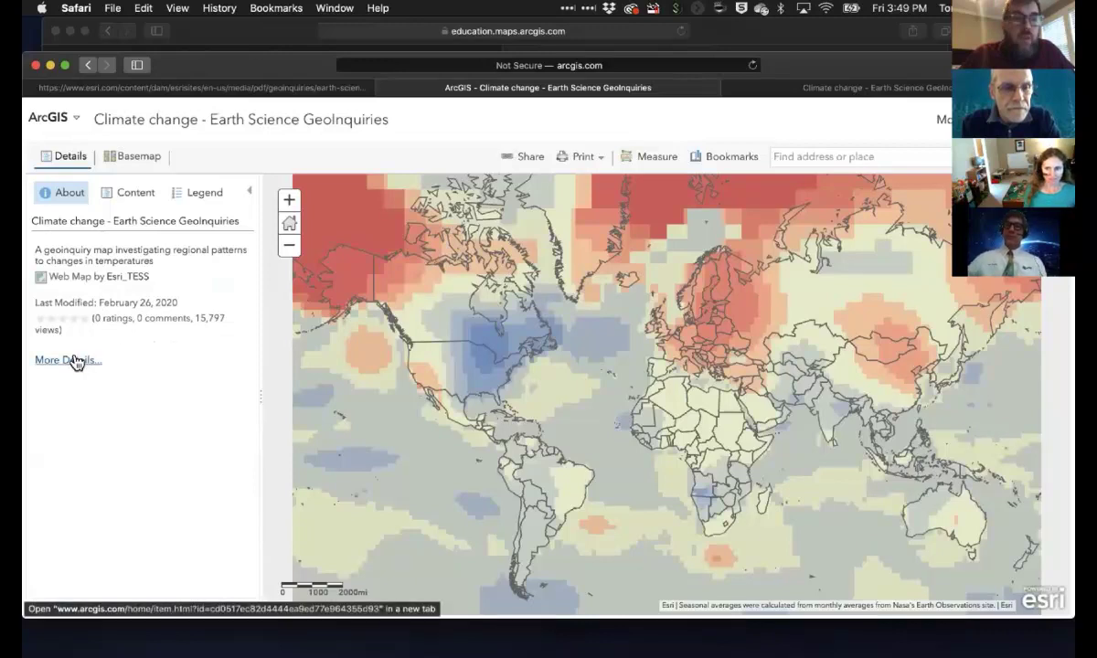
click(864, 85)
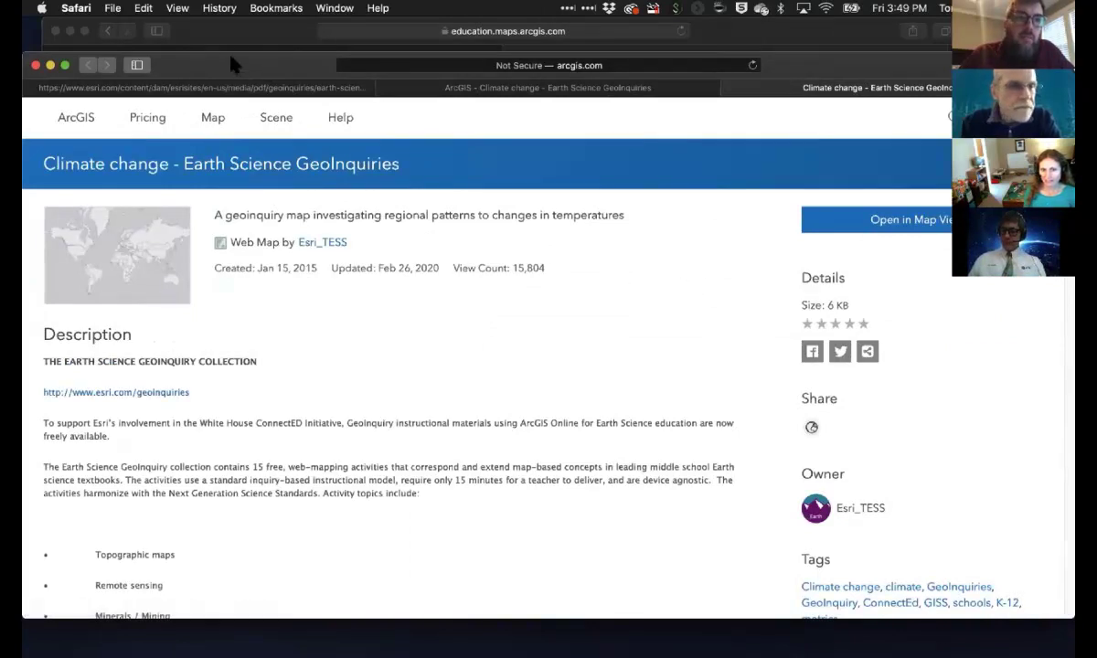
drag(234, 64, 236, 47)
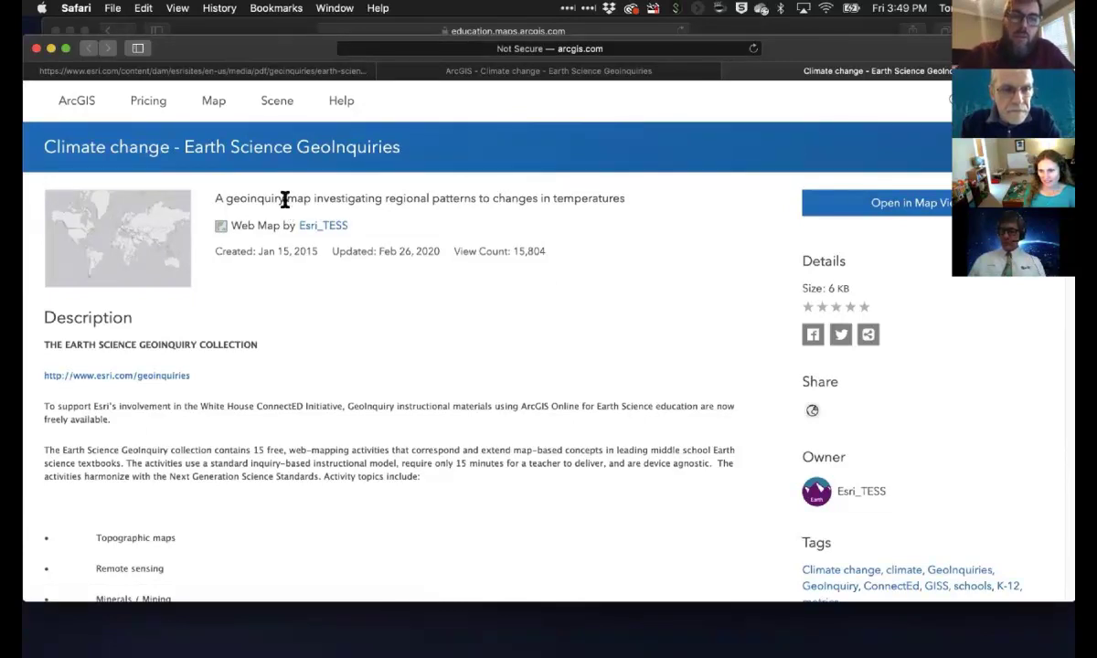
Step: Read the web map's summary and the description of the Earth Science GeoInquiry collection, highlighting the text
drag(304, 196, 508, 198)
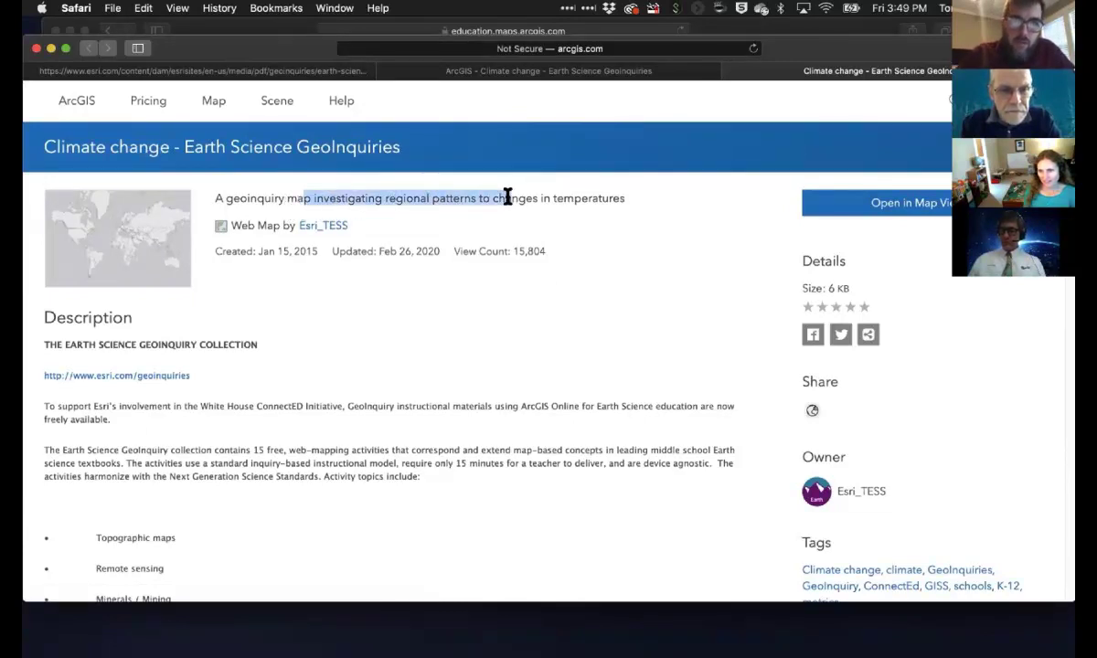
scroll(454, 272, down, 2)
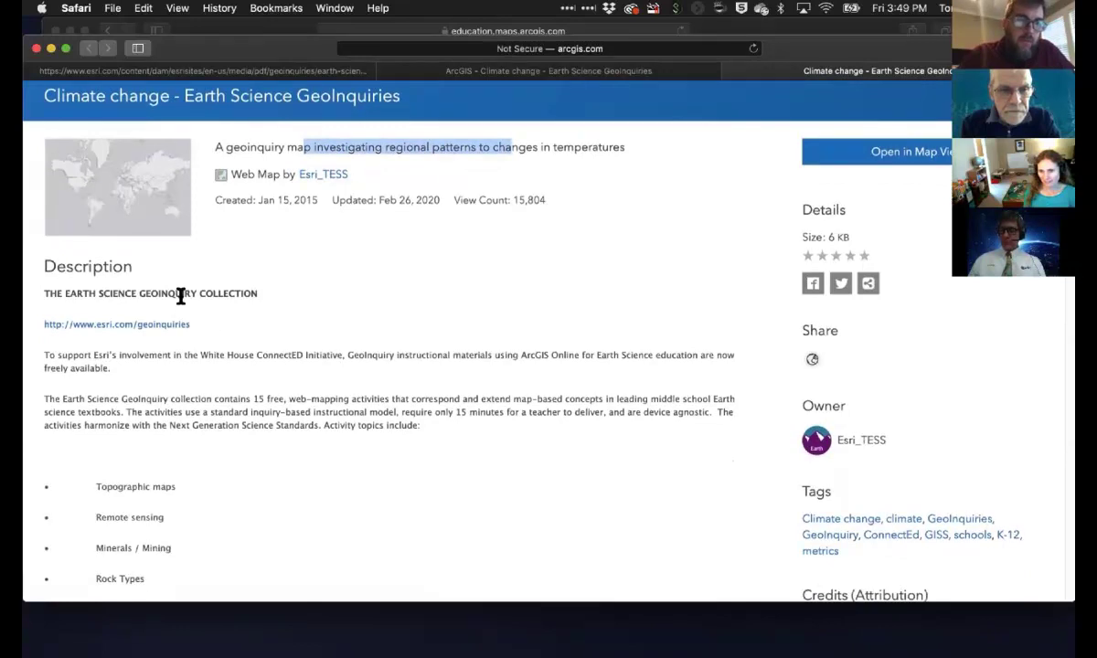
drag(153, 269, 311, 431)
scroll(347, 431, down, 2)
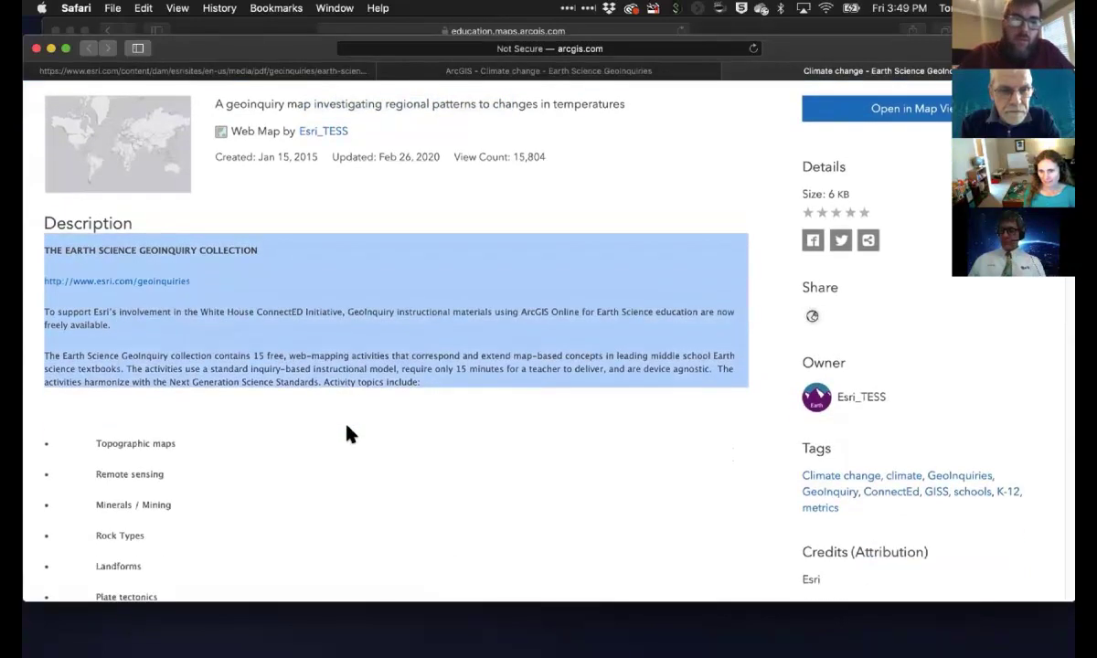
scroll(356, 420, up, 1)
scroll(358, 418, up, 2)
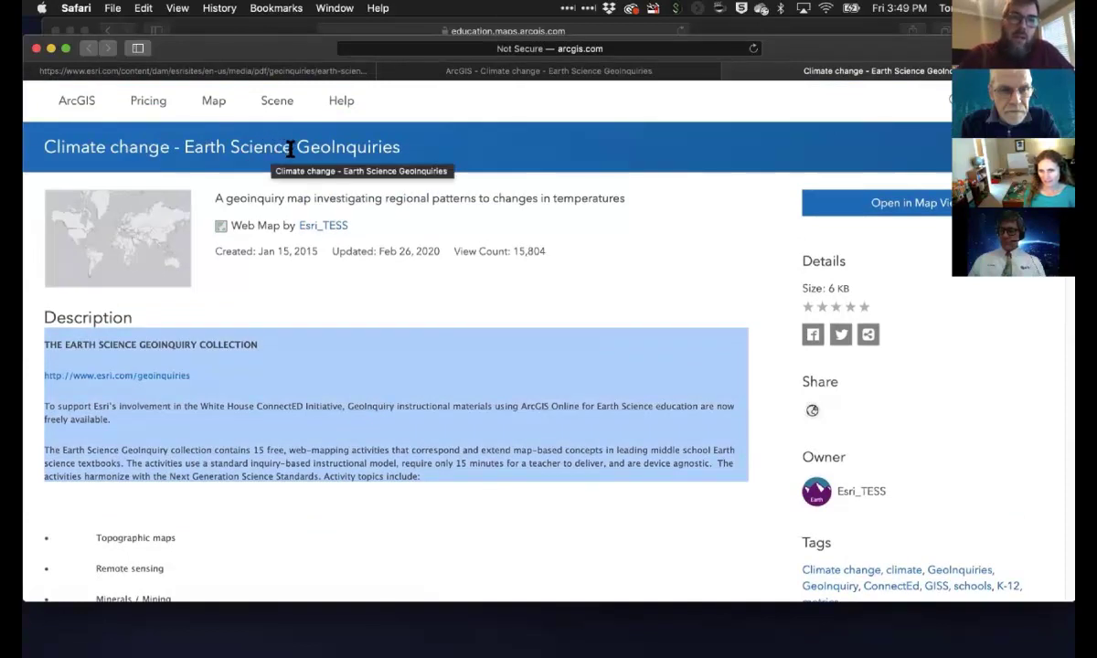
click(233, 342)
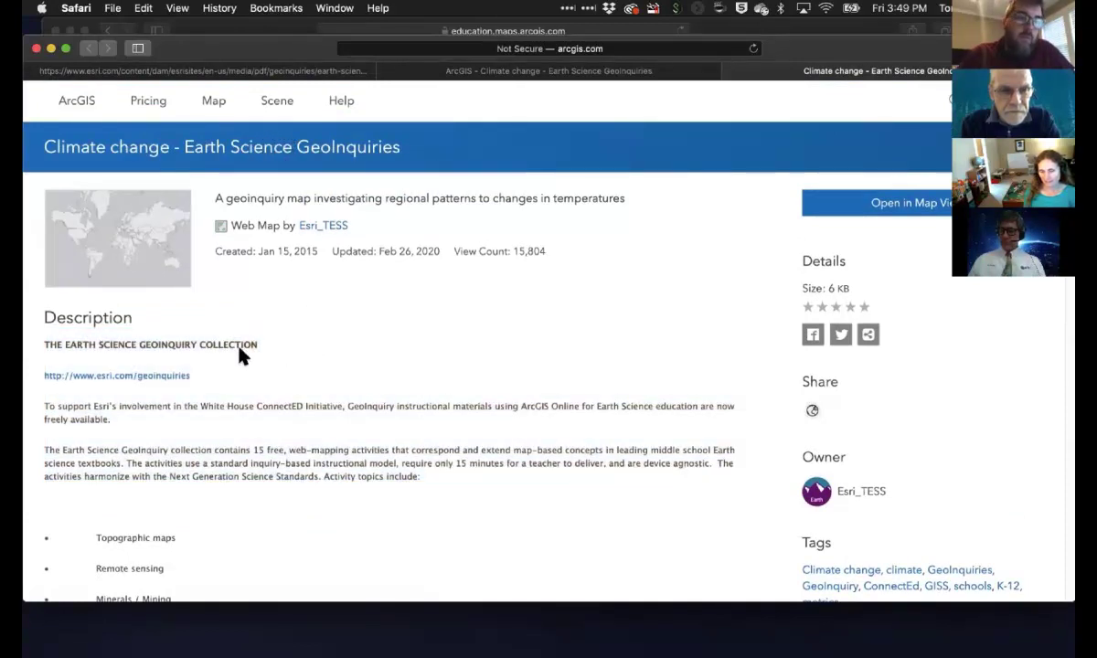
drag(229, 338, 331, 482)
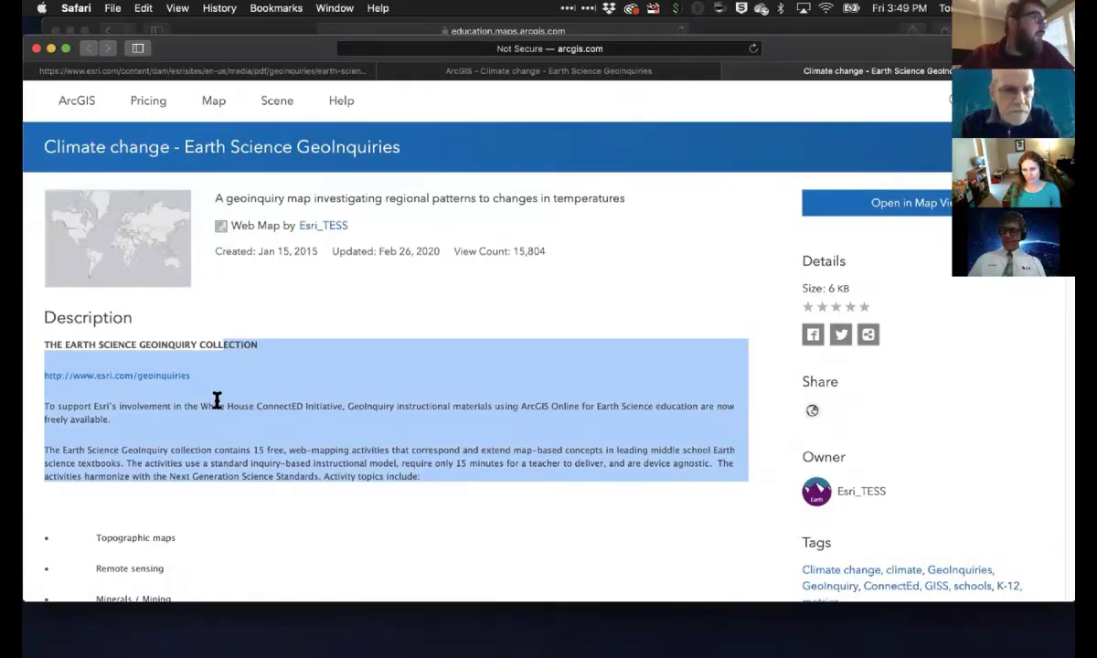
Step: Examine the web map's last-modified date and clear the highlighting from the description
scroll(217, 401, down, 1)
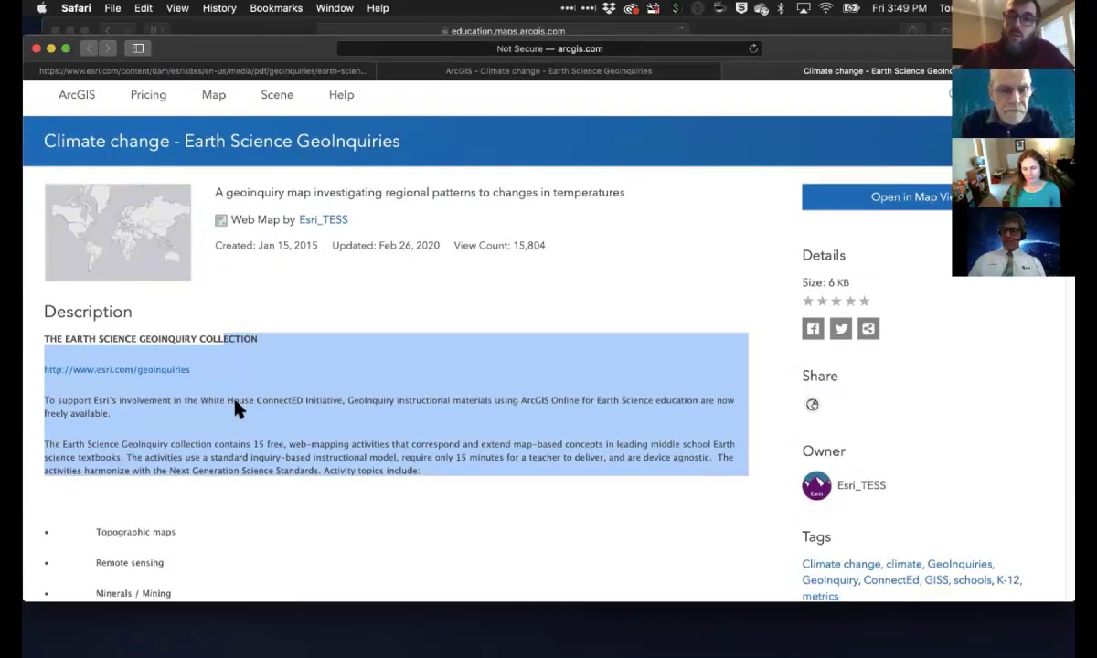
scroll(288, 408, down, 5)
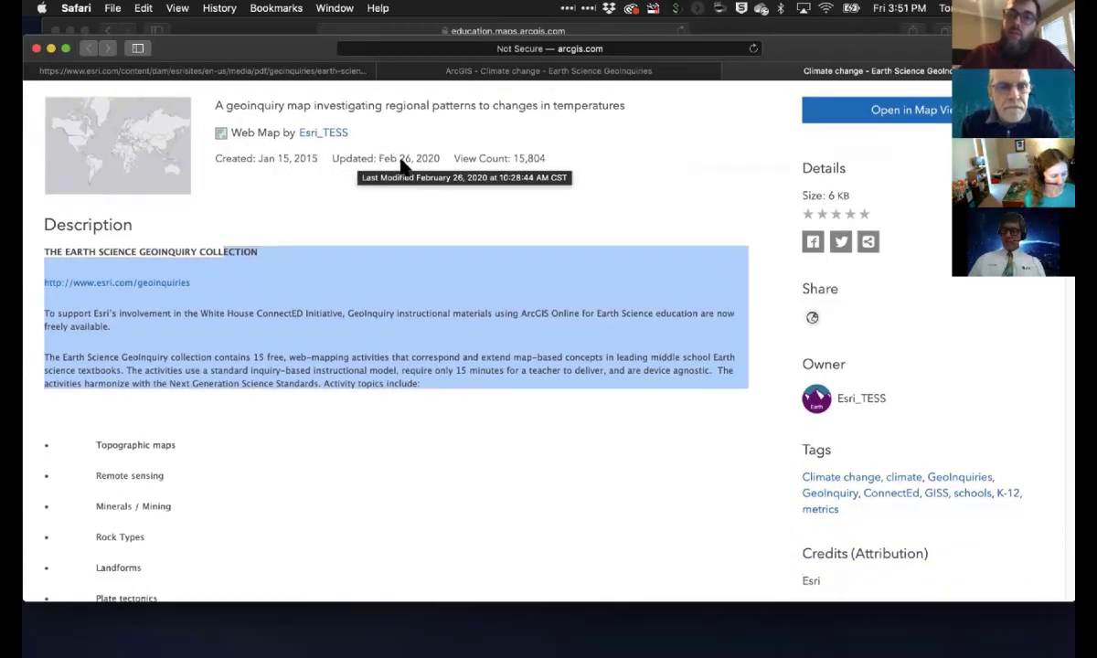
scroll(403, 163, up, 1)
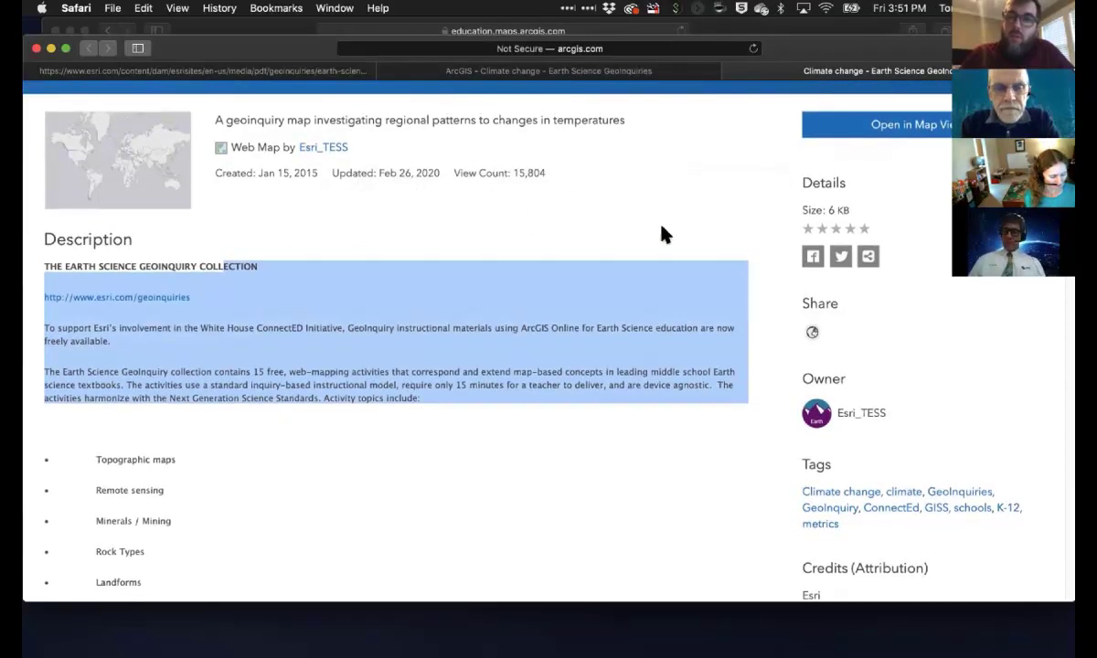
scroll(959, 301, down, 2)
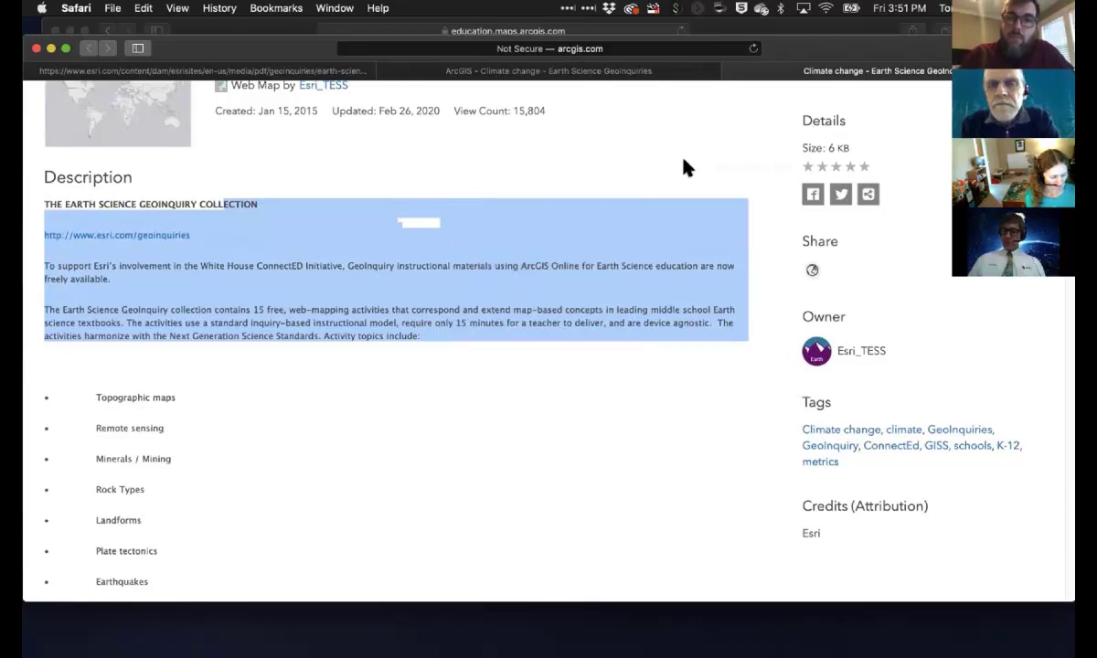
click(450, 325)
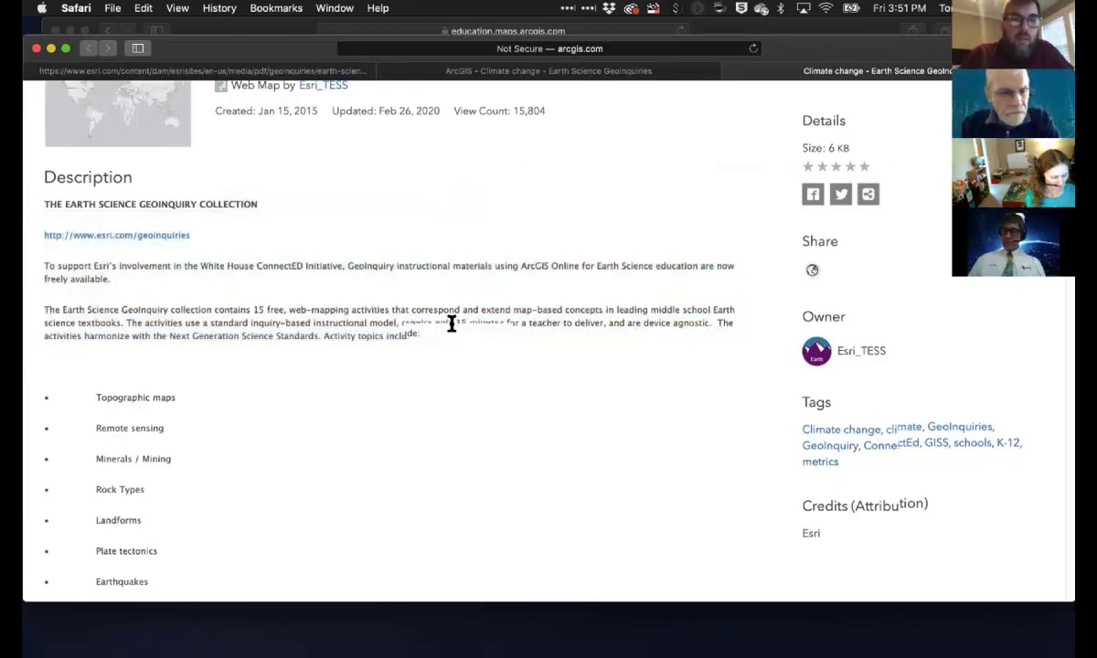
Step: Examine the web map's activity topics, layers, tables and terms of use on the item details page
scroll(450, 327, down, 10)
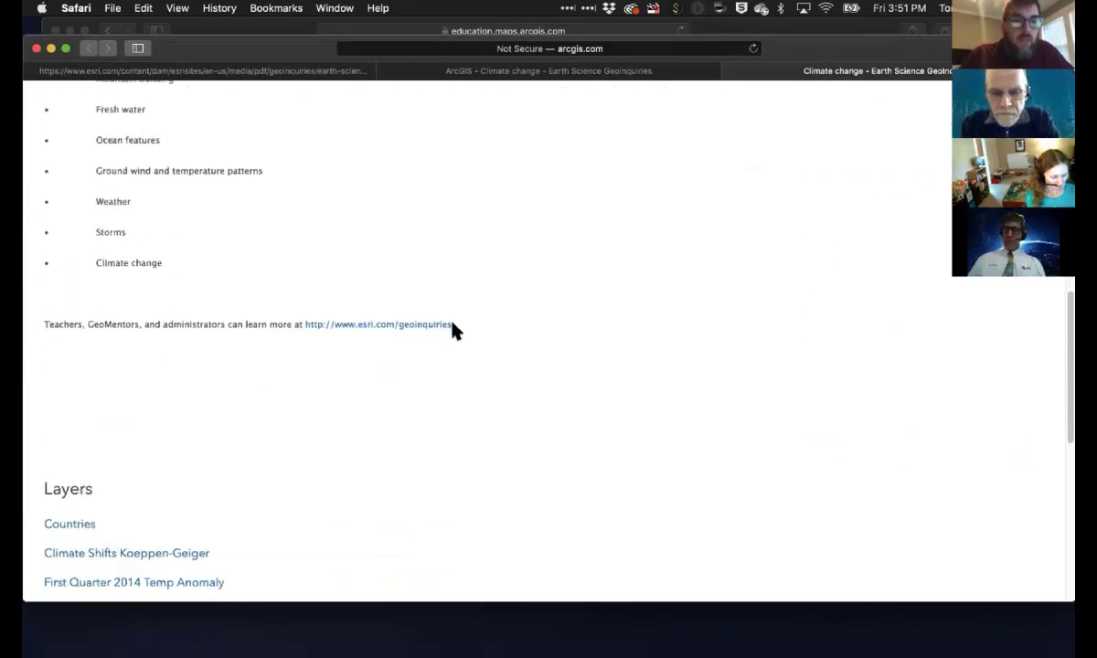
scroll(452, 326, down, 5)
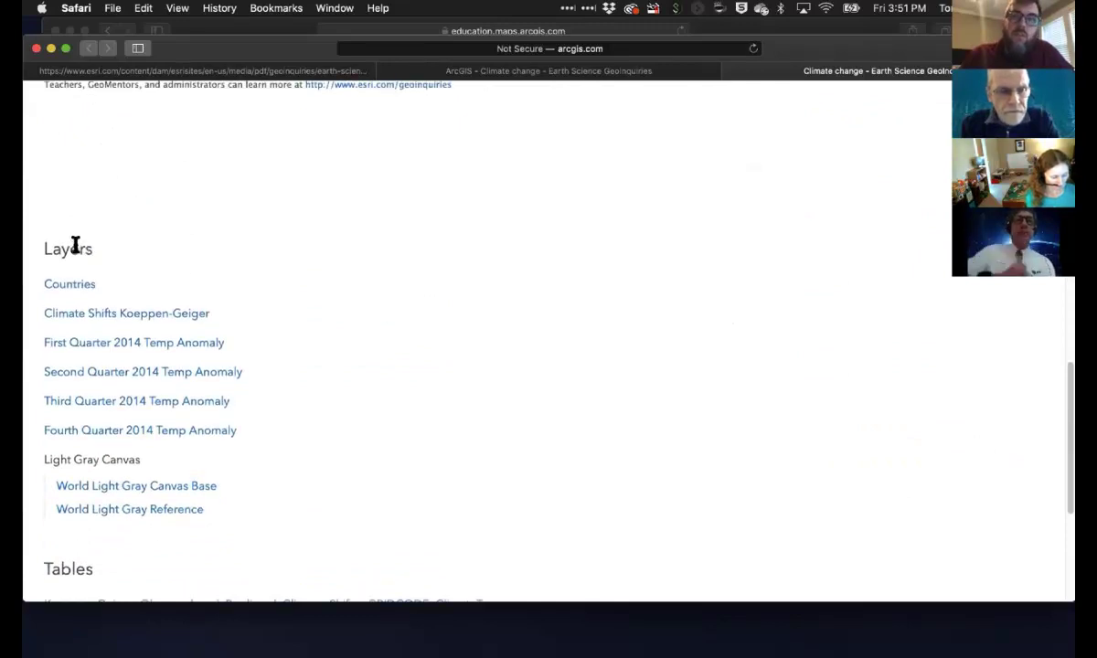
scroll(163, 264, down, 1)
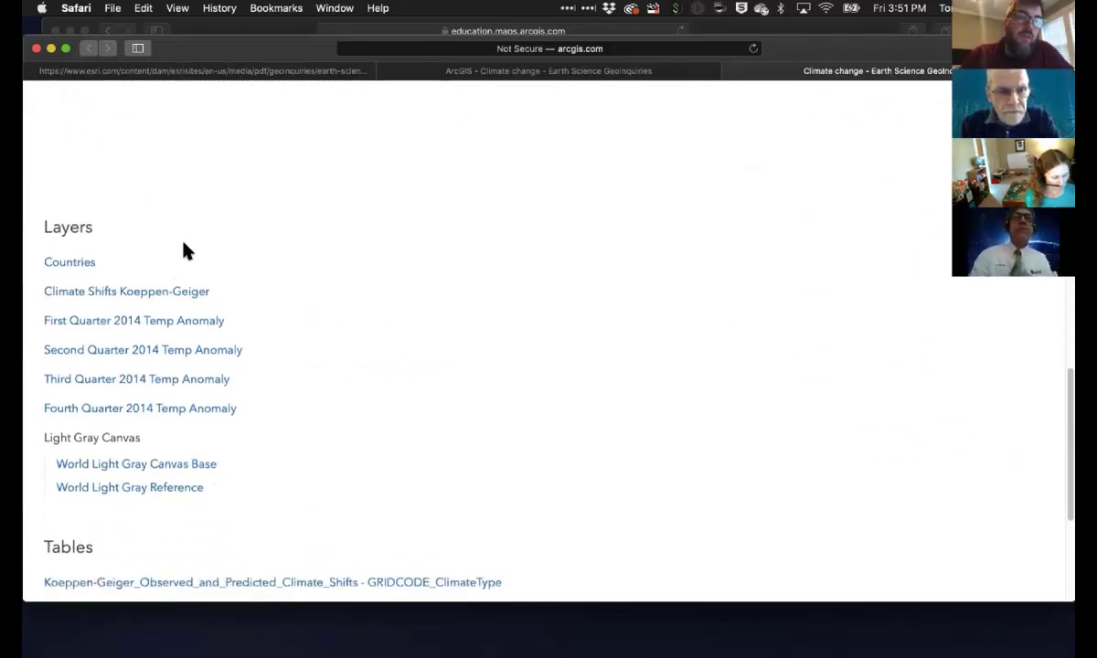
scroll(232, 292, down, 7)
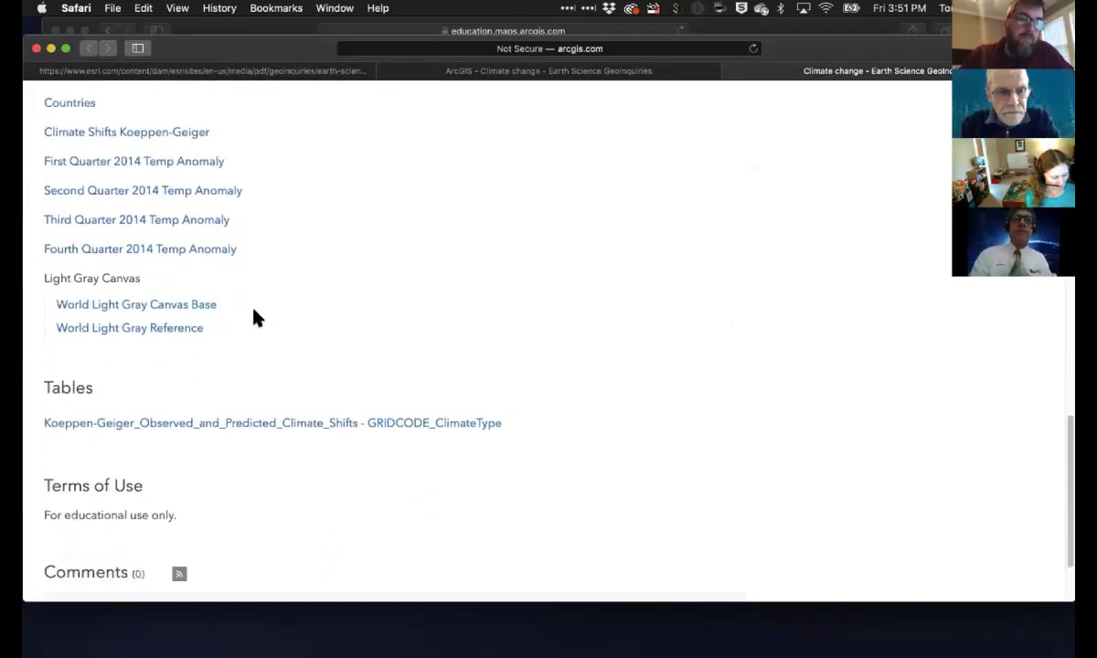
scroll(256, 317, down, 5)
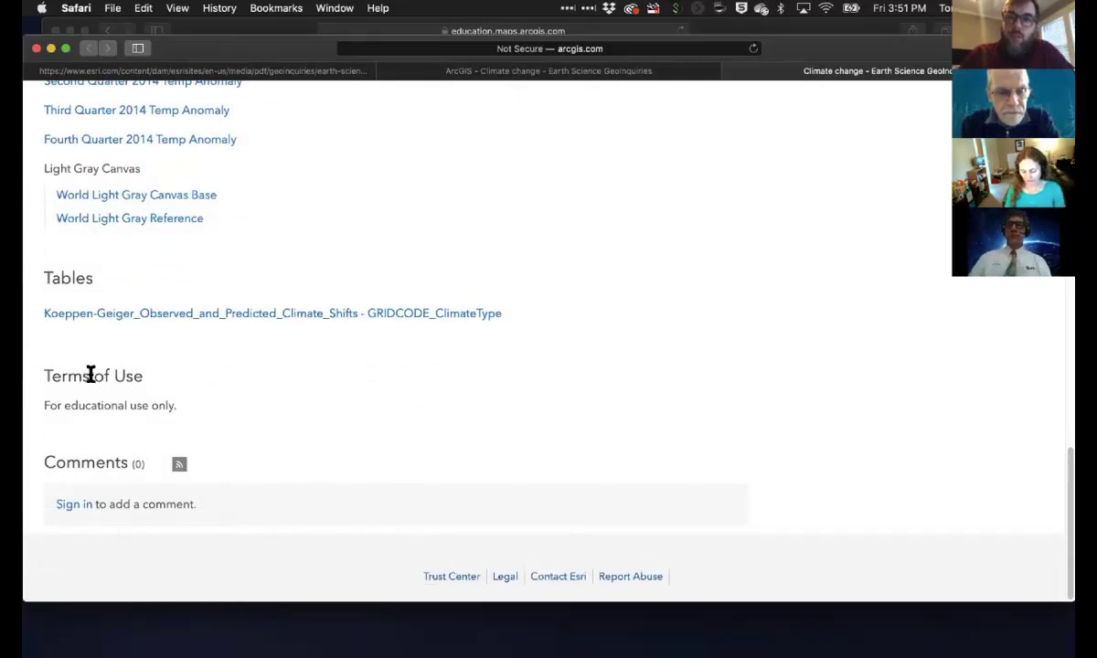
Step: Review the web map's tags, credits and creation details on the item details page
scroll(640, 301, up, 10)
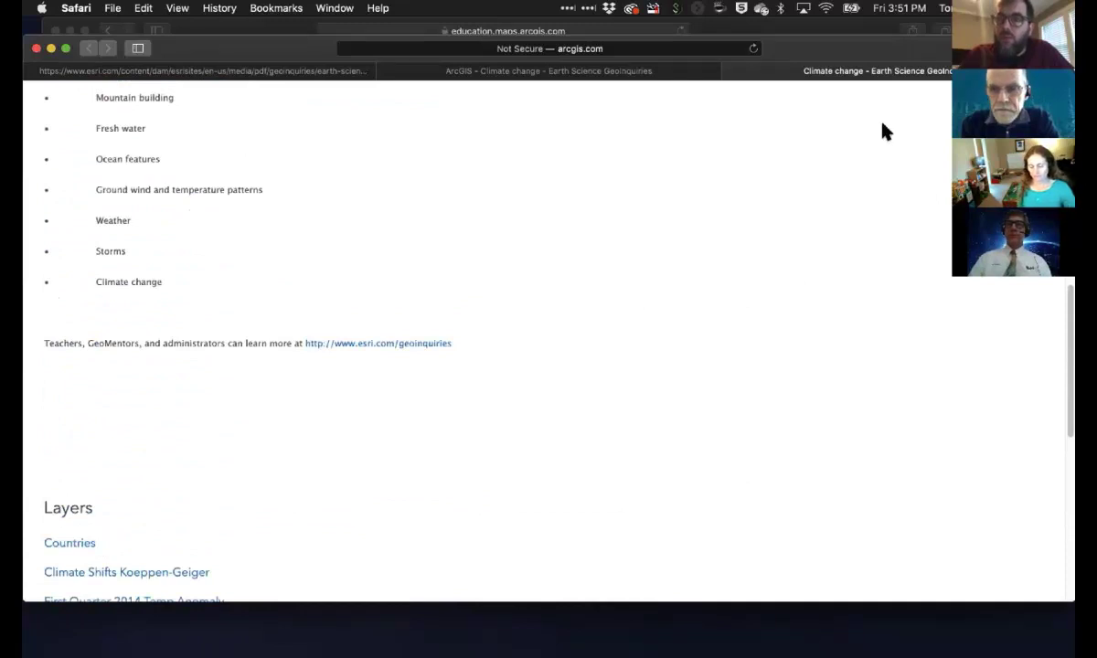
scroll(885, 174, up, 5)
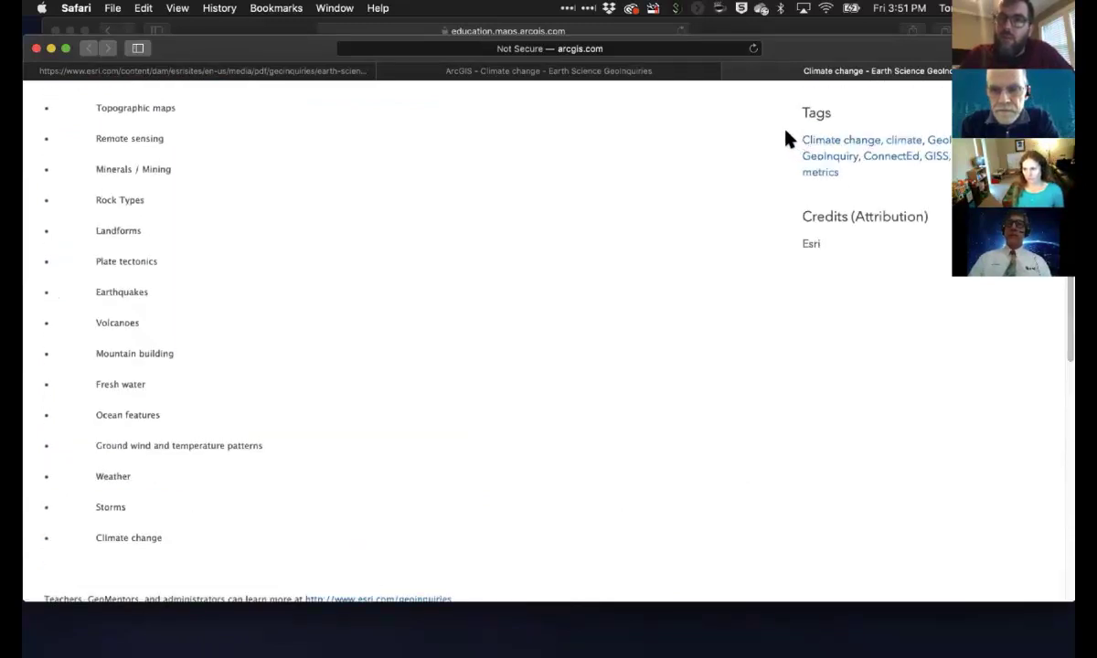
scroll(693, 130, up, 3)
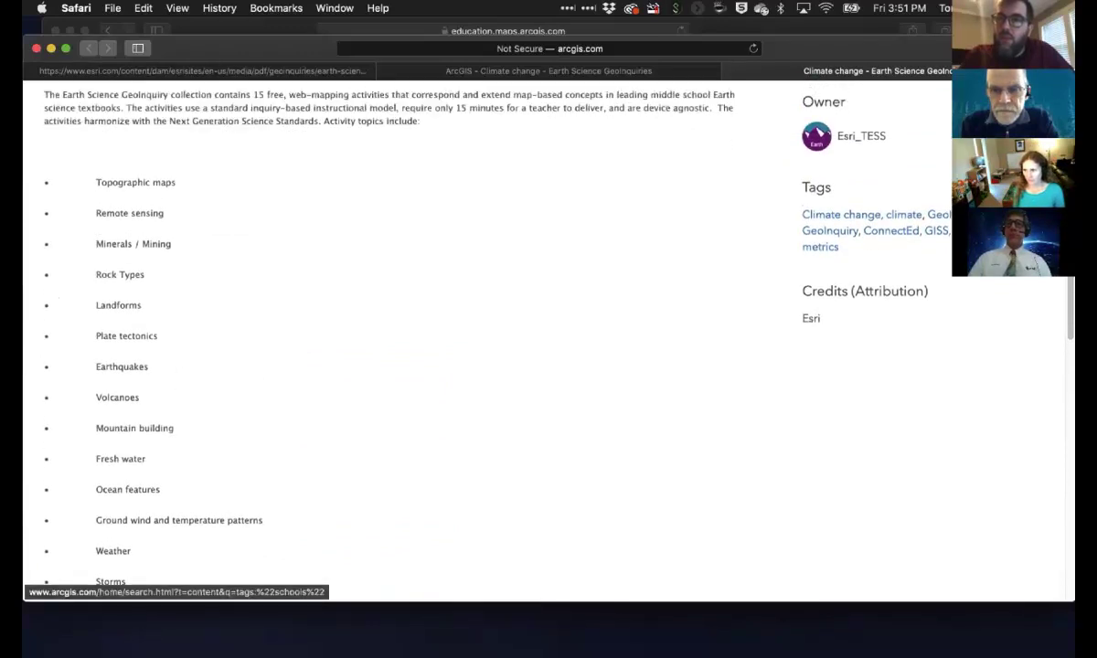
scroll(498, 246, up, 8)
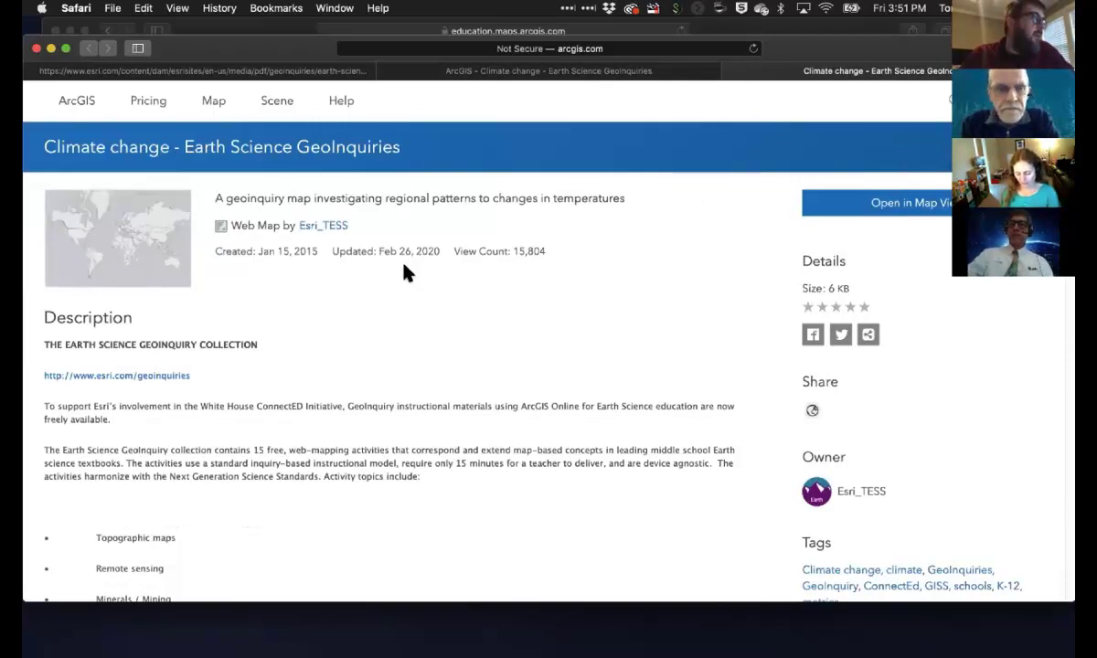
Step: Open the item details page of the First Quarter 2014 Temp Anomaly layer from the web map's layer list
scroll(430, 287, down, 1)
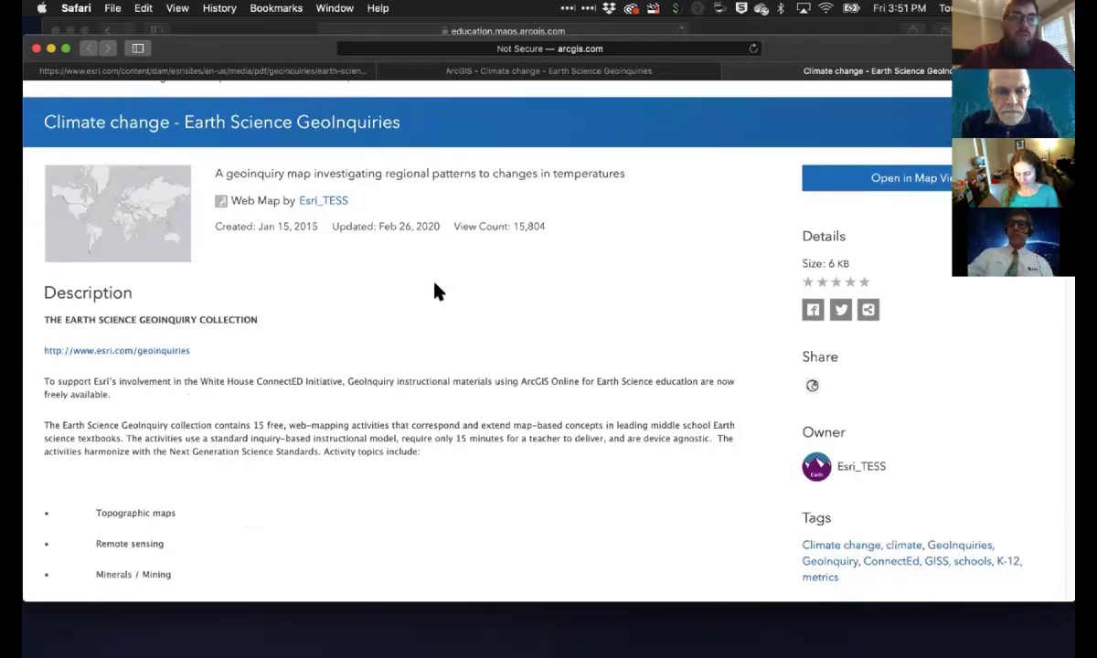
scroll(434, 289, down, 5)
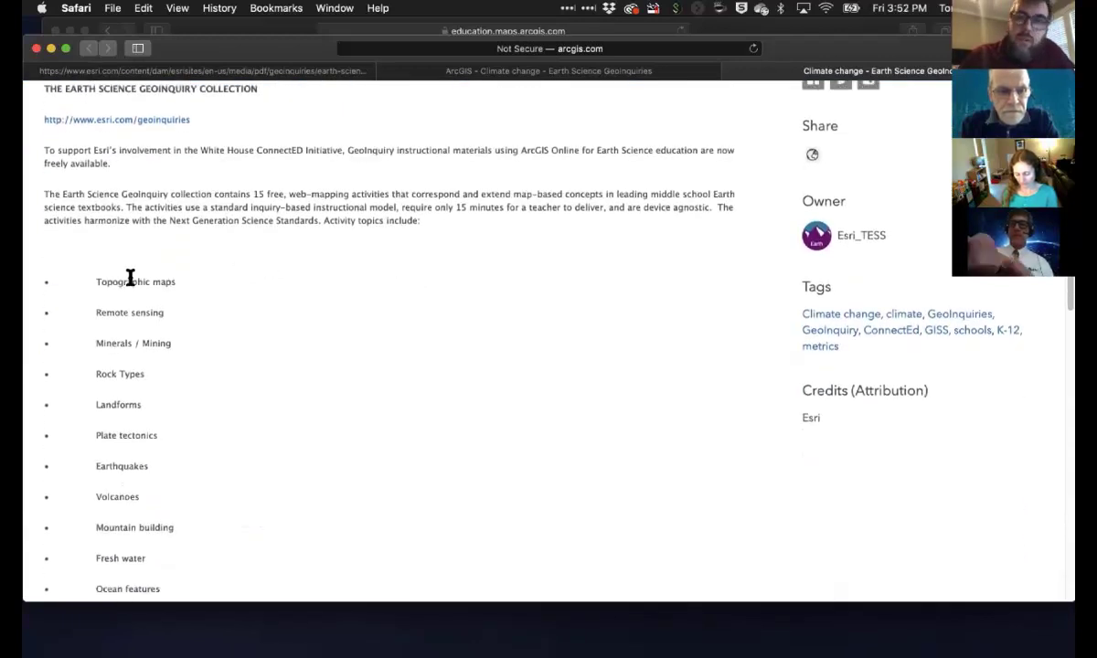
scroll(216, 288, down, 10)
scroll(249, 280, down, 7)
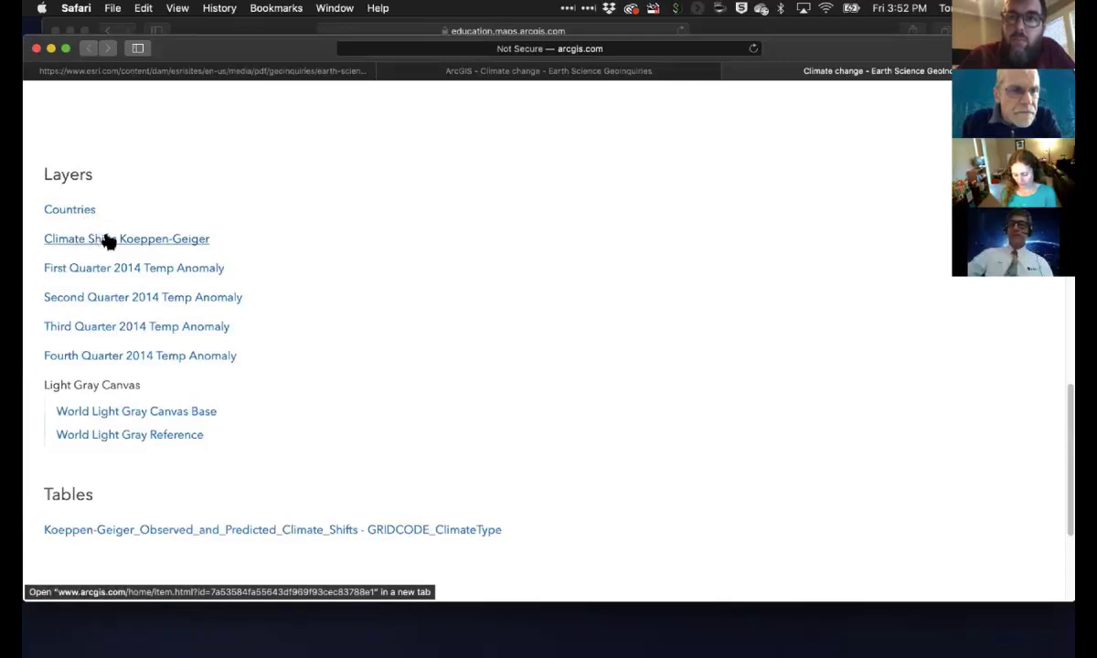
click(182, 270)
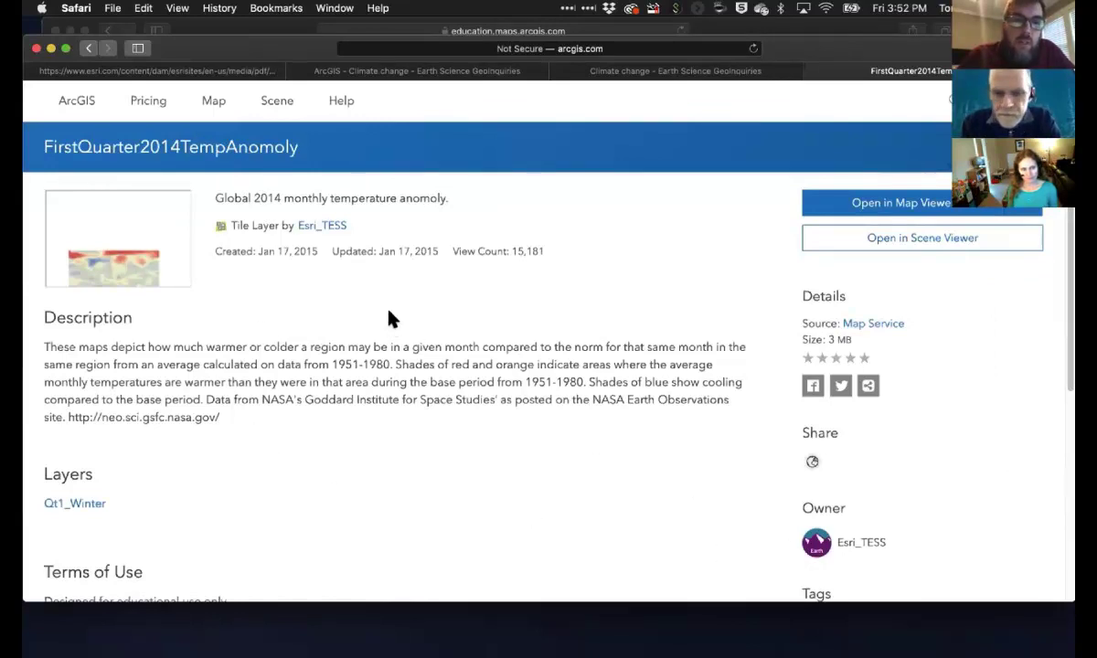
Step: Review the First Quarter 2014 layer's description, terms of use, tags, credits and service URL
scroll(379, 306, down, 3)
scroll(393, 327, down, 2)
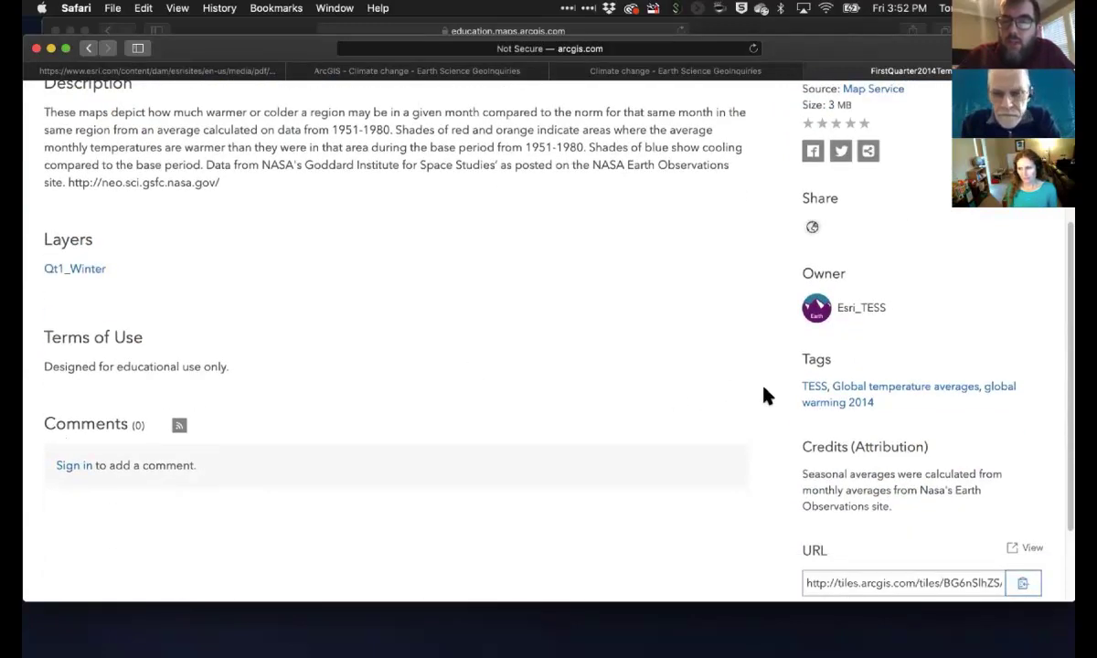
scroll(672, 372, down, 3)
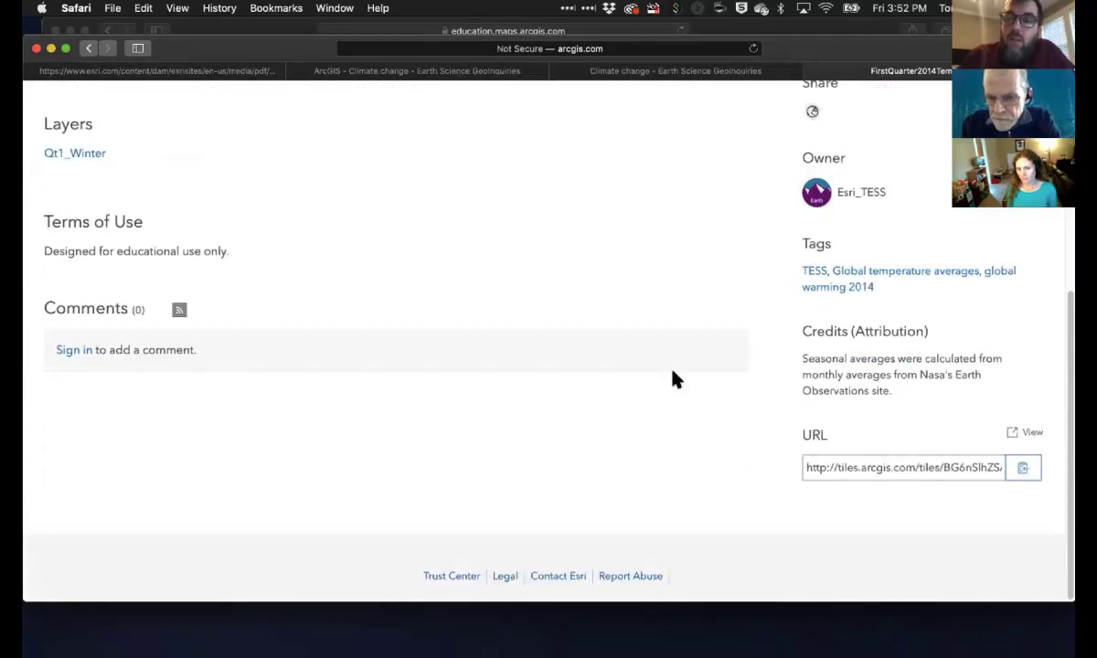
scroll(672, 372, up, 8)
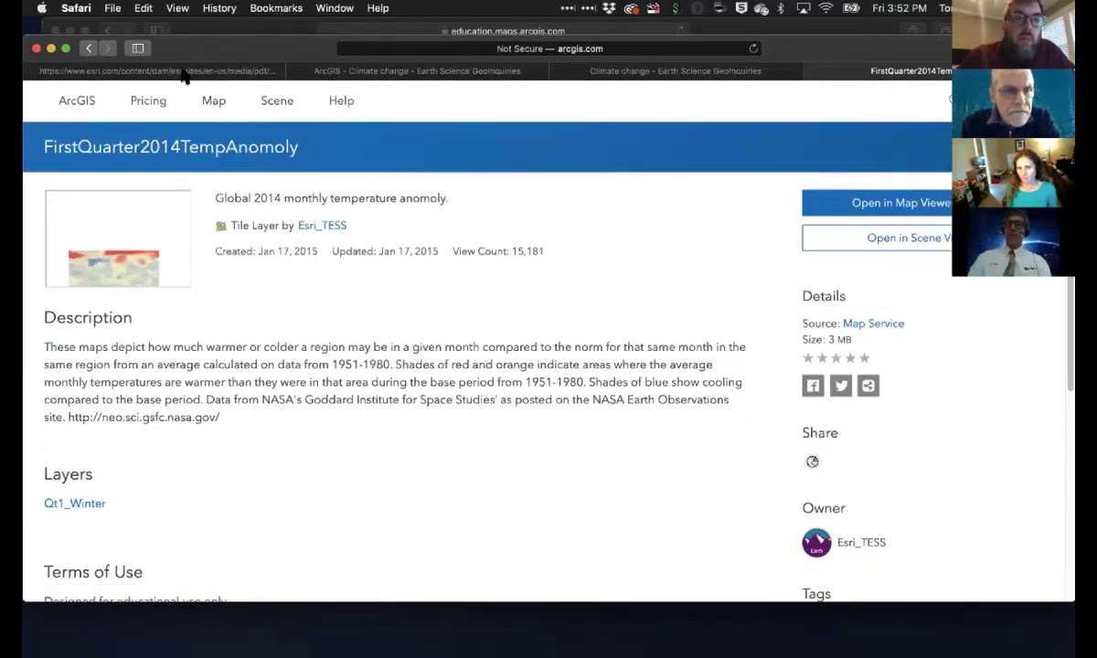
Step: Show the layer page's full web address and select the item ID after "id="
drag(182, 47, 182, 102)
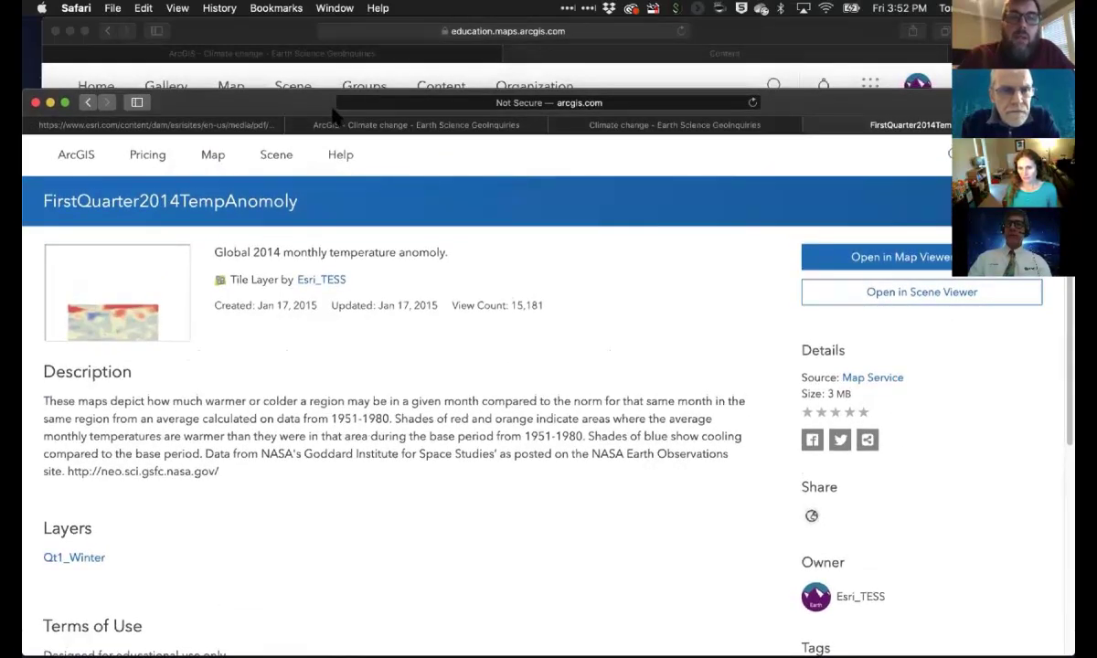
click(416, 104)
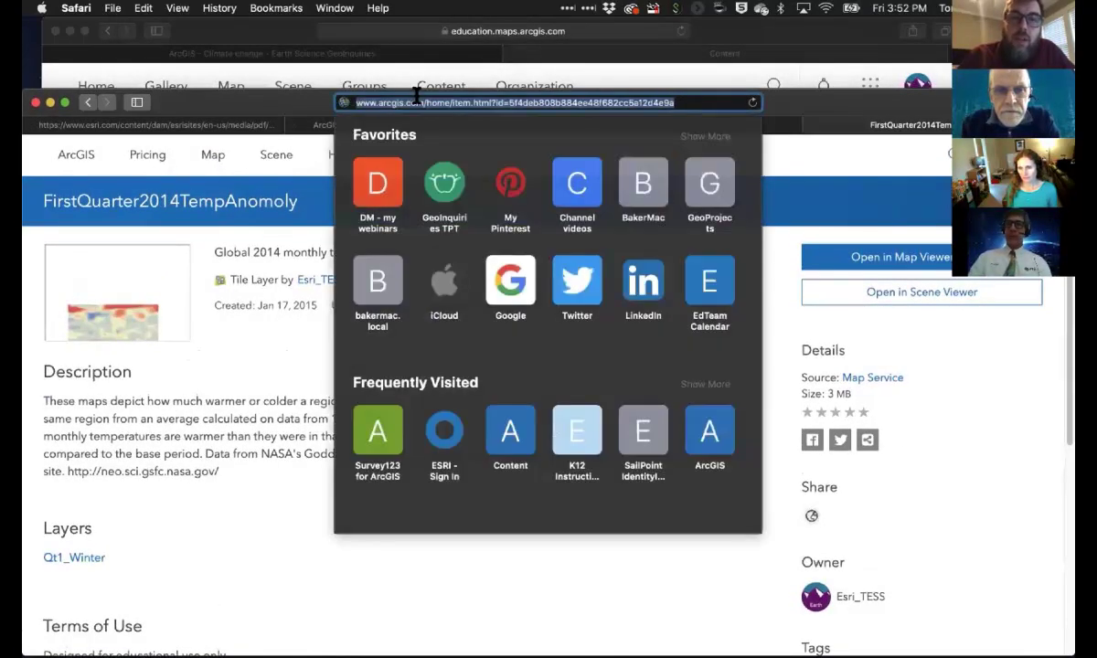
click(522, 102)
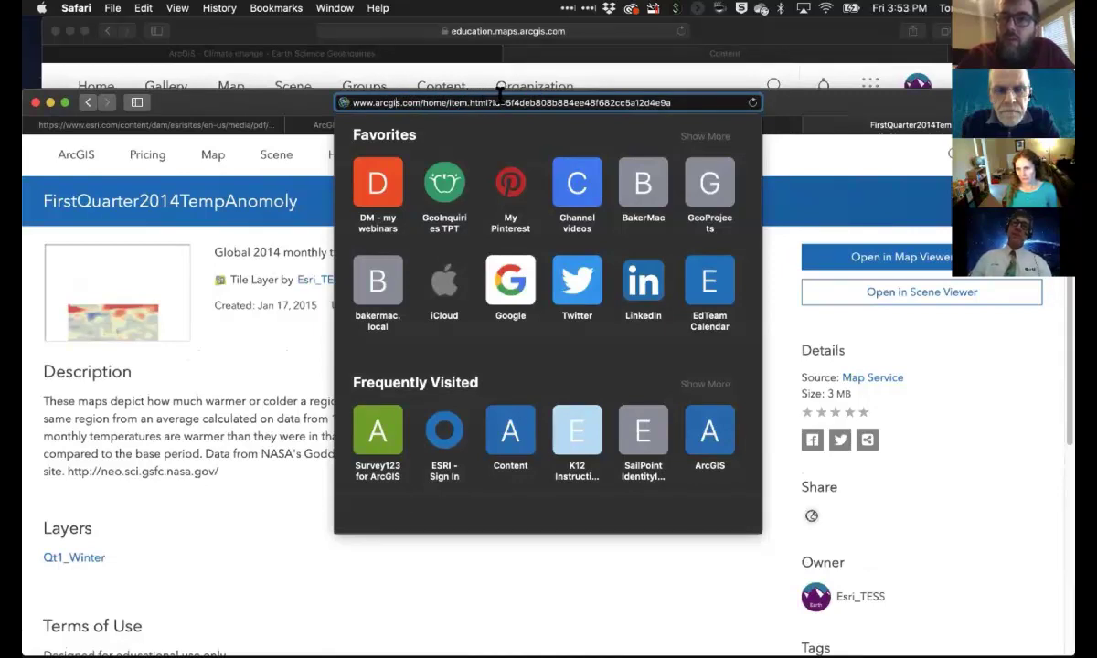
drag(506, 101, 568, 102)
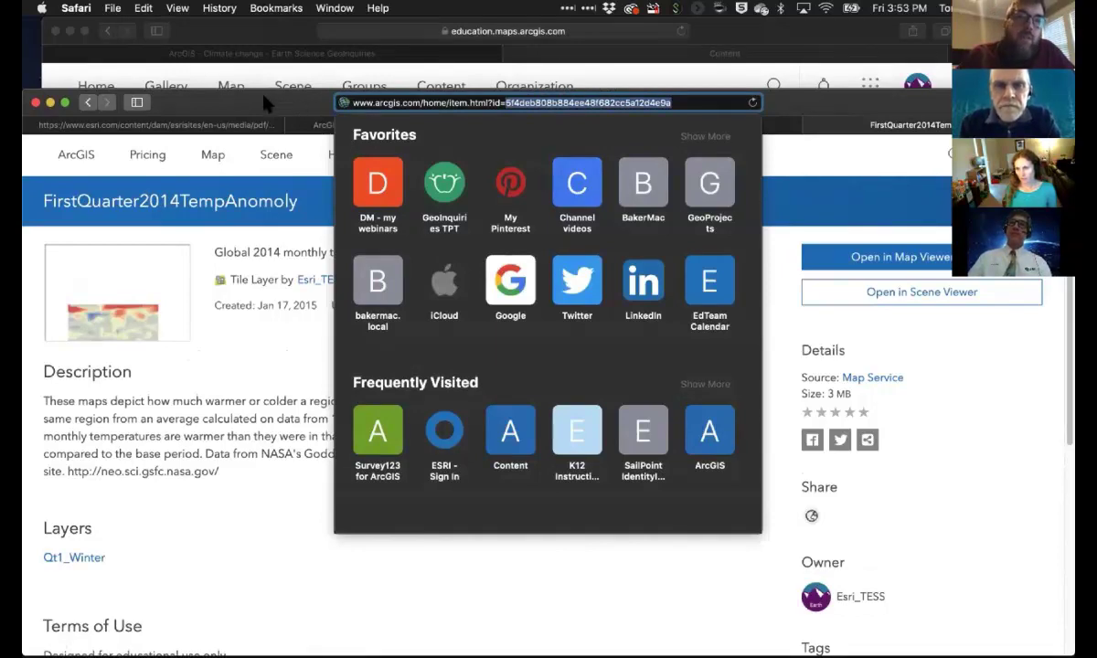
Step: Switch to the browser window with the maps folder content and open the item page of the "Rock types tell stories" web map
drag(263, 94, 263, 50)
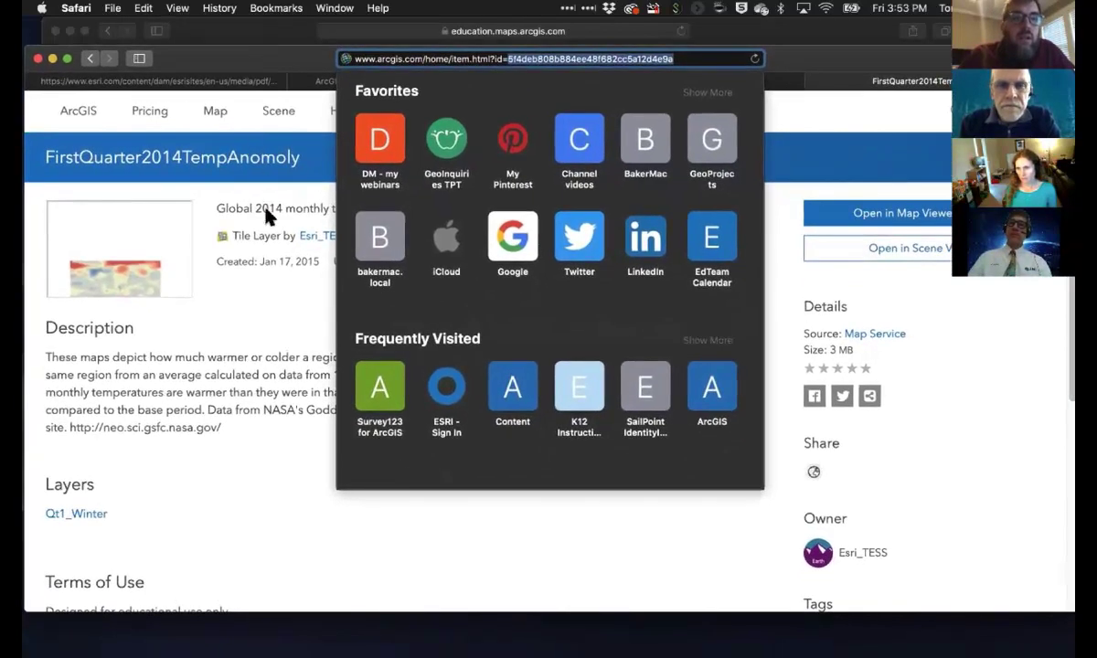
click(275, 314)
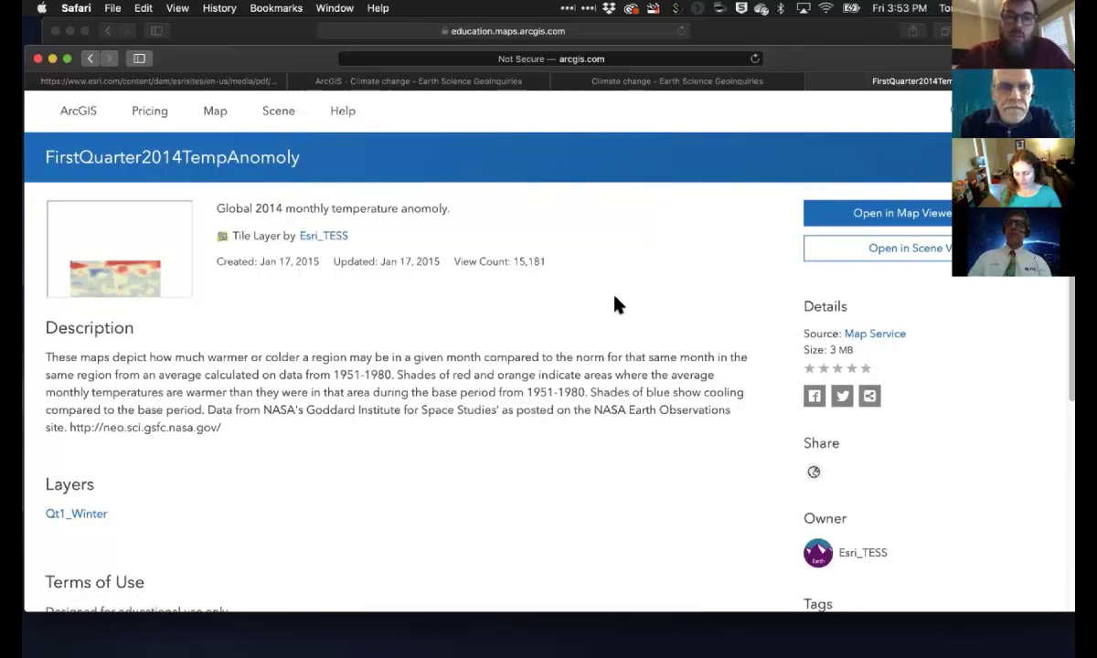
key(ctrl+Up)
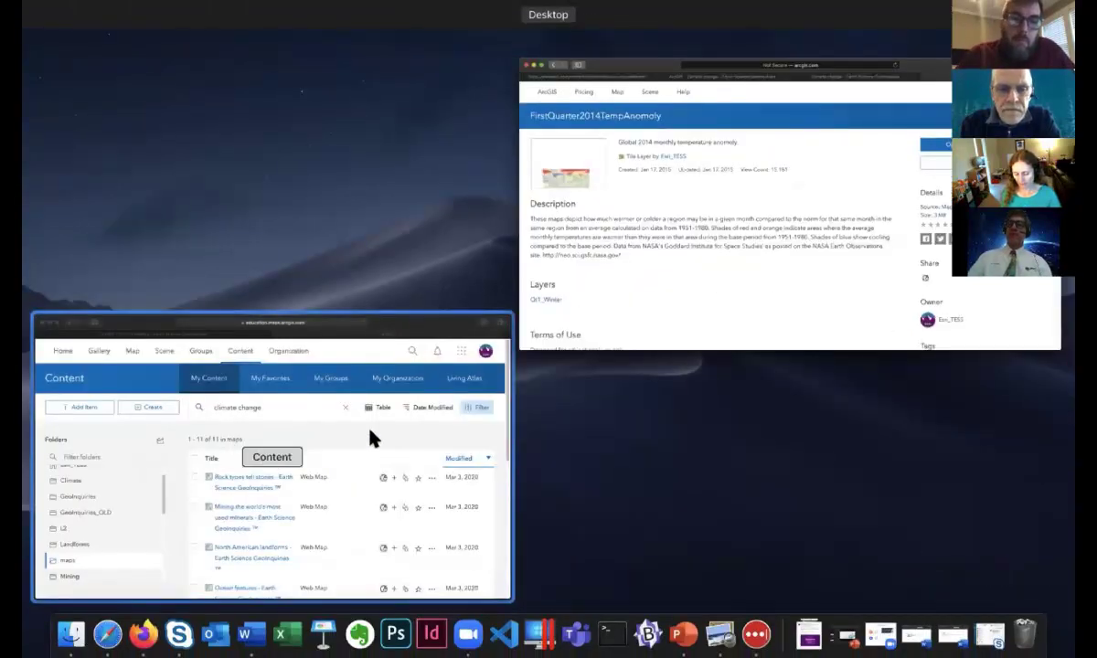
click(697, 320)
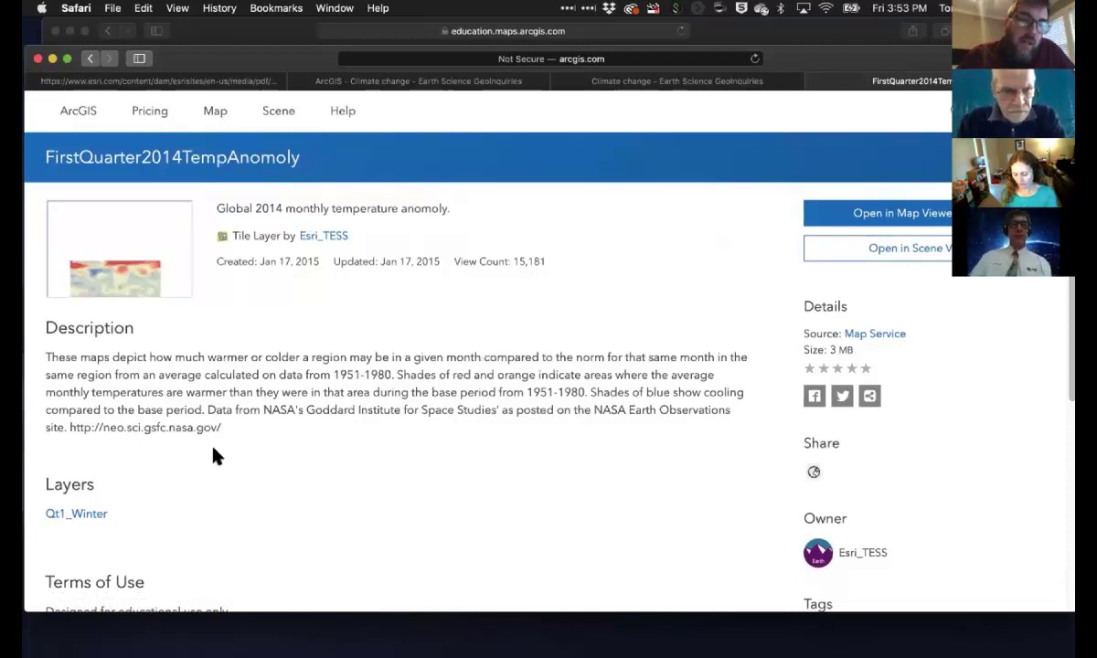
key(ctrl+Up)
click(269, 498)
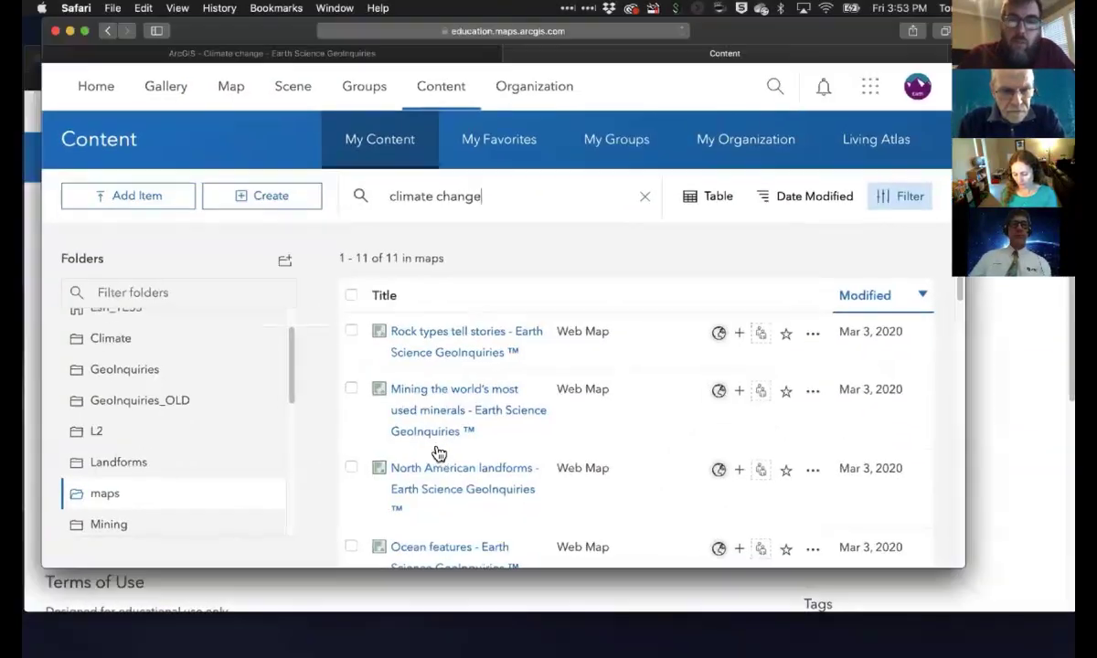
click(424, 335)
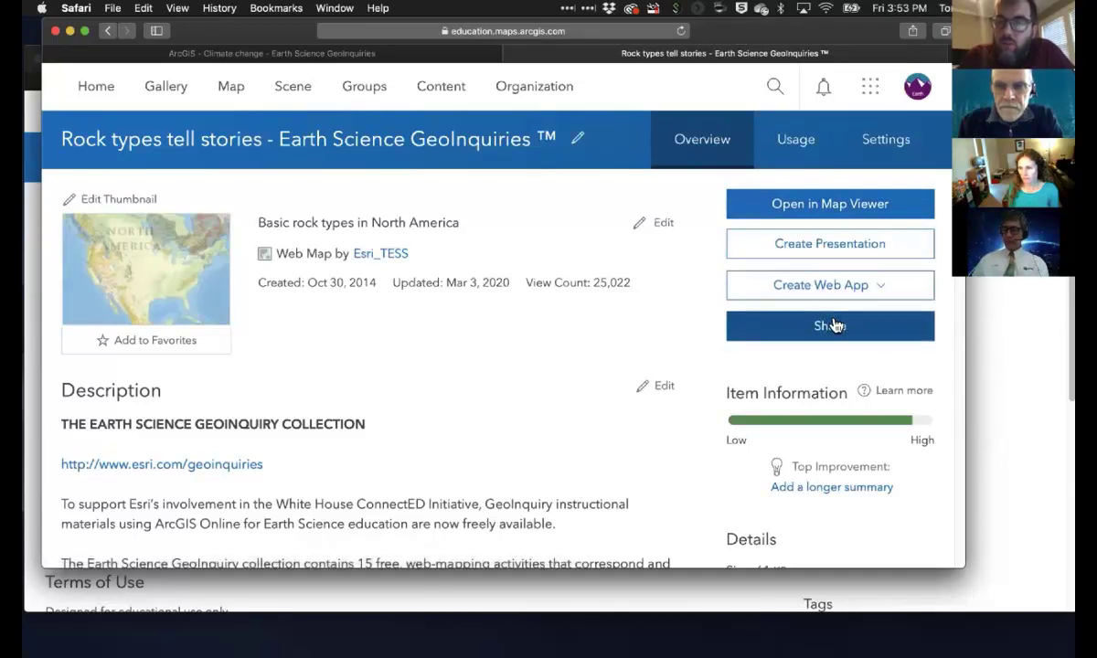
Step: Review the Rock types web map's description, details, sharing and owner, and show its usage statistics
scroll(832, 323, down, 5)
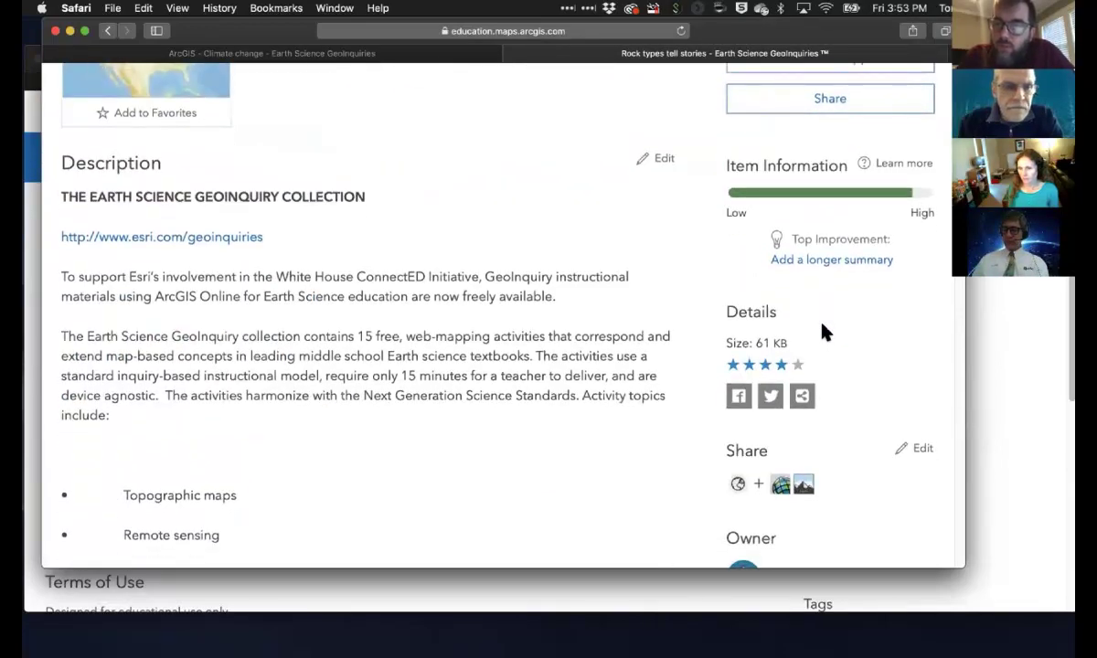
scroll(825, 334, down, 3)
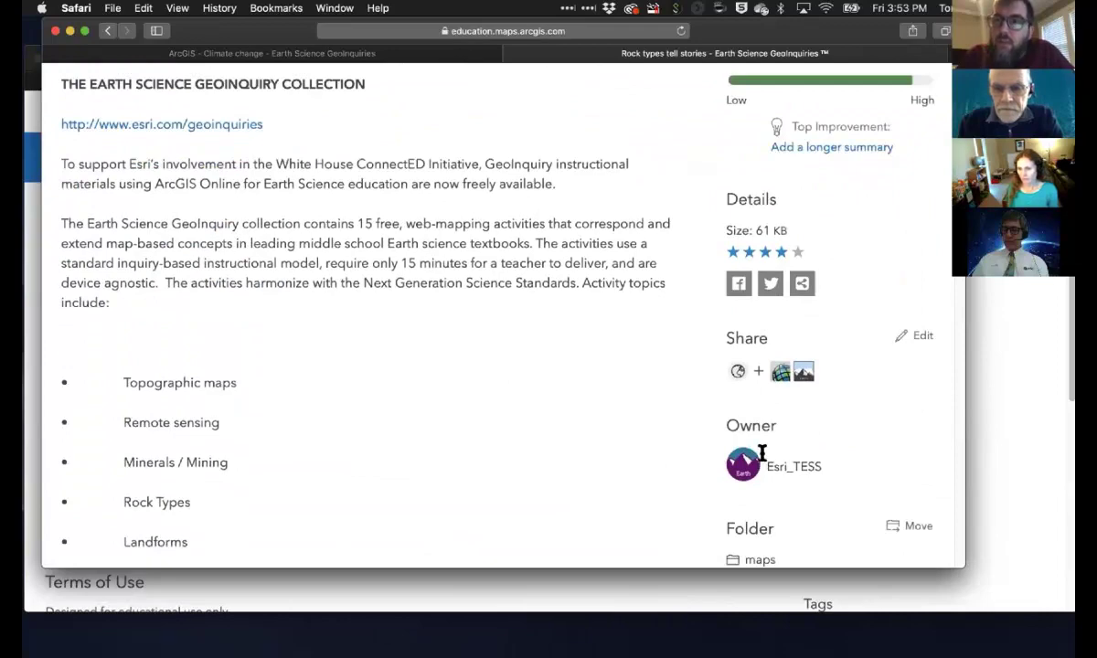
scroll(763, 452, up, 6)
scroll(768, 454, up, 2)
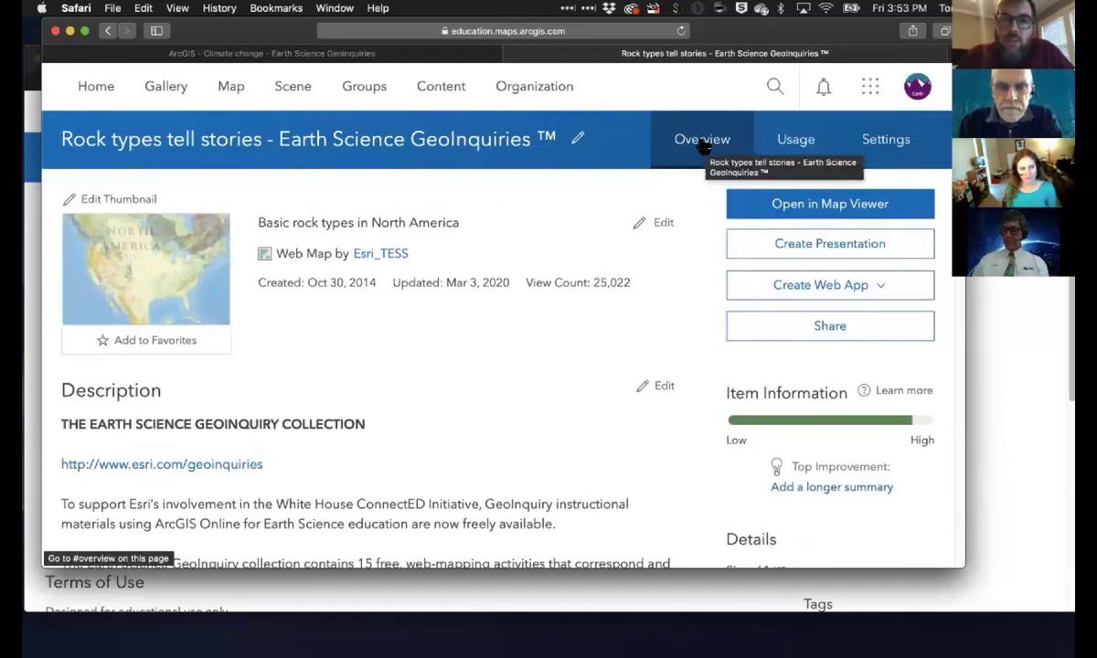
click(791, 143)
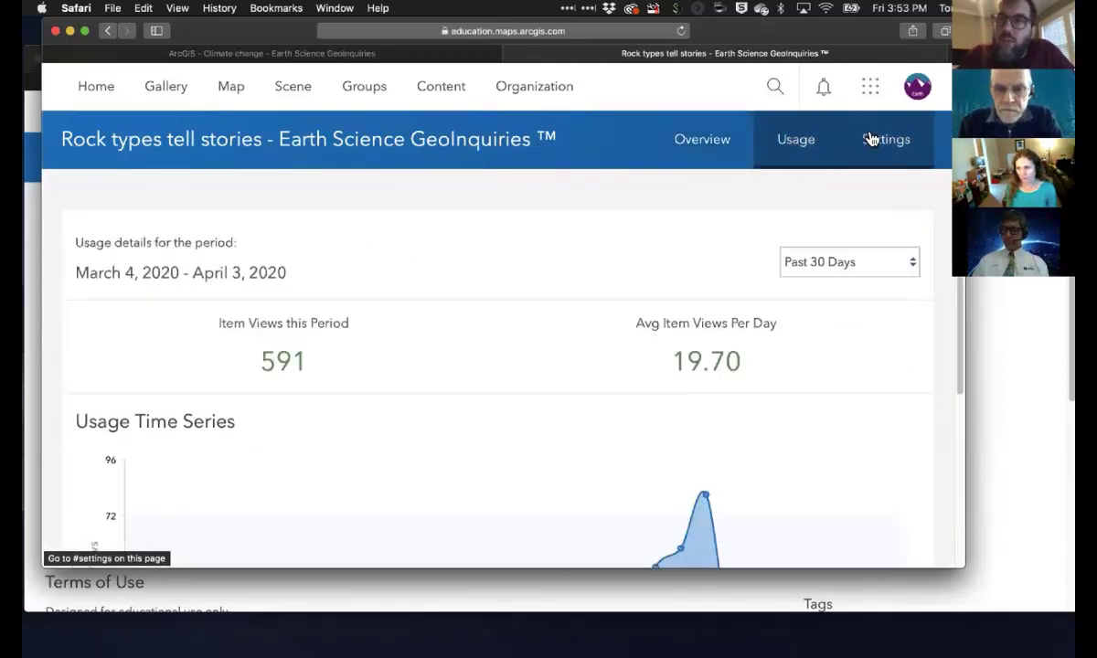
Step: Examine the web map's general settings for content status, delete protection and extent, and return to its overview
click(873, 140)
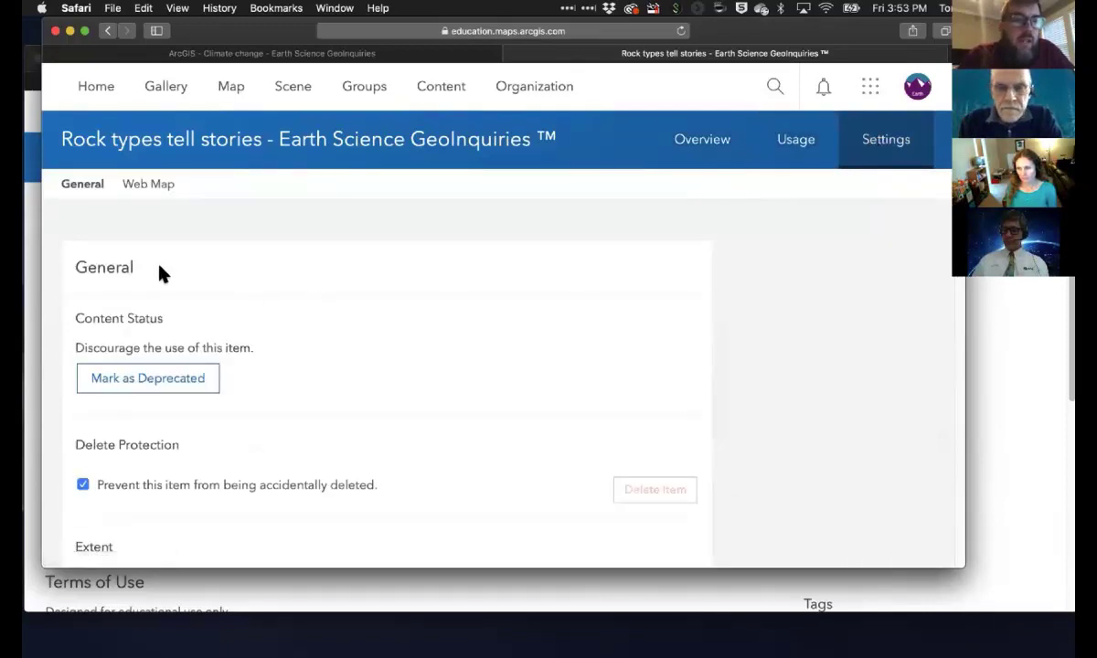
scroll(146, 256, down, 1)
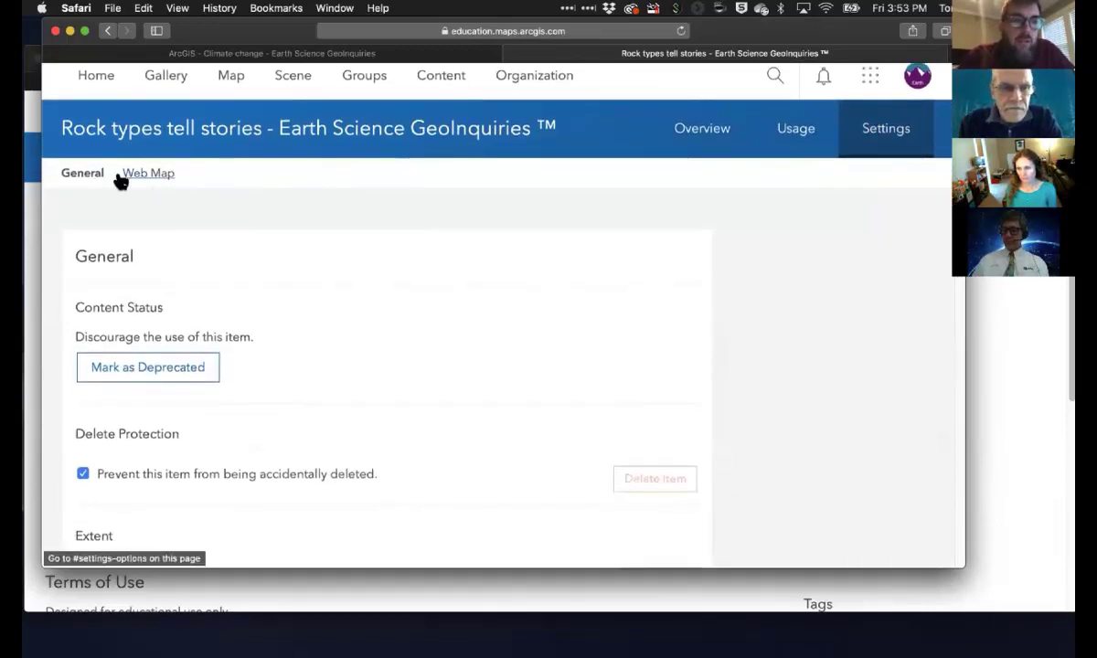
scroll(188, 269, down, 2)
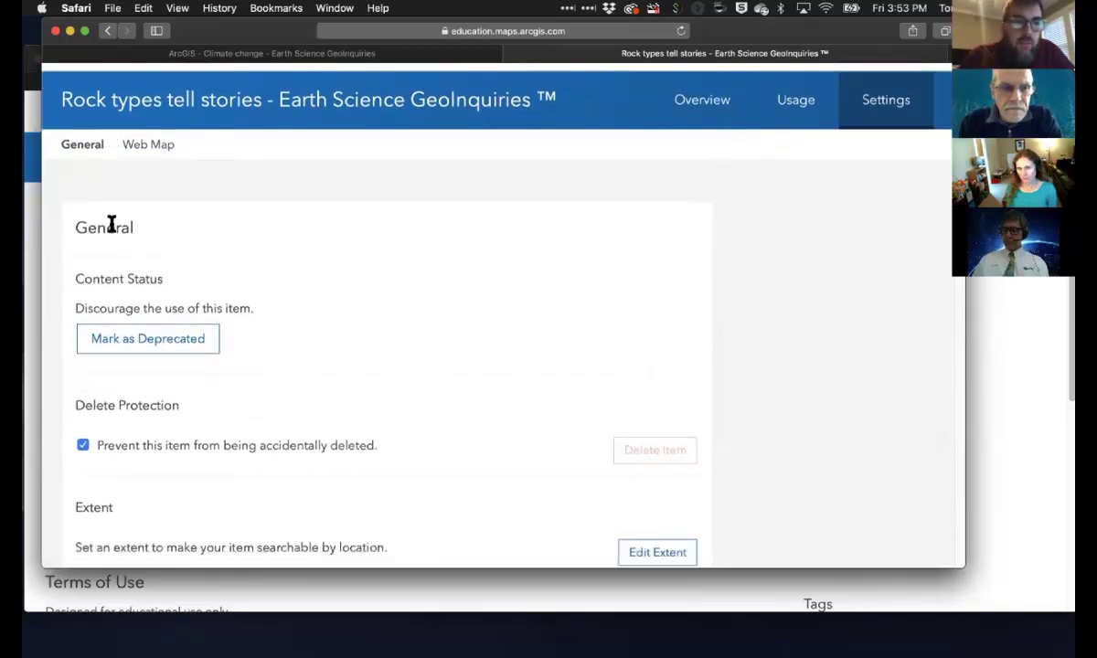
scroll(102, 233, down, 1)
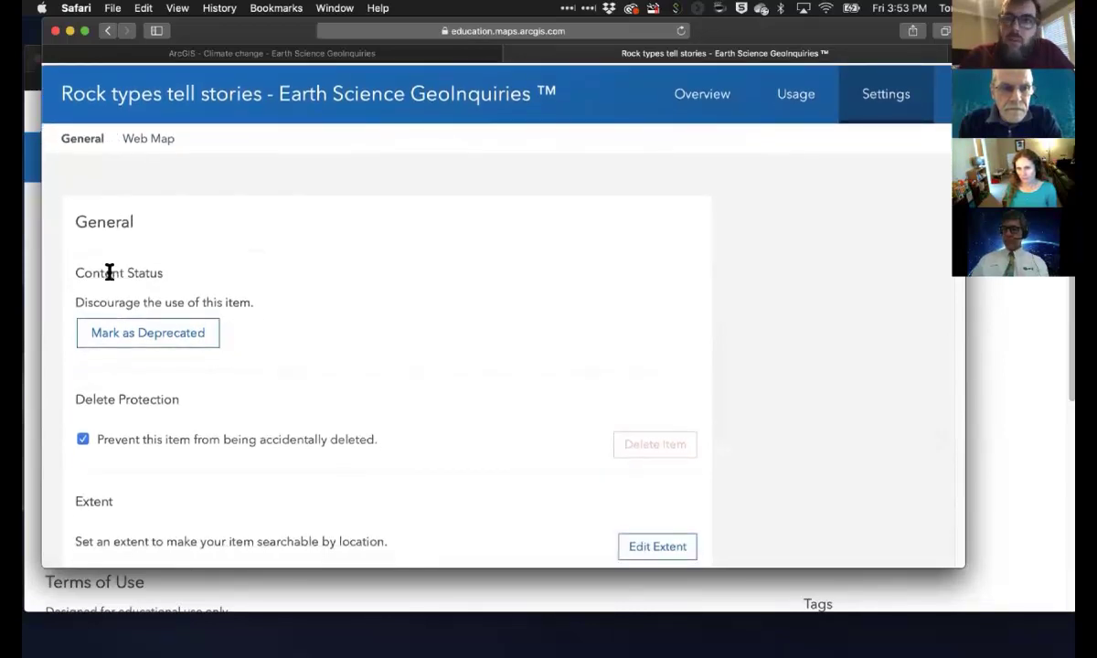
scroll(123, 289, down, 1)
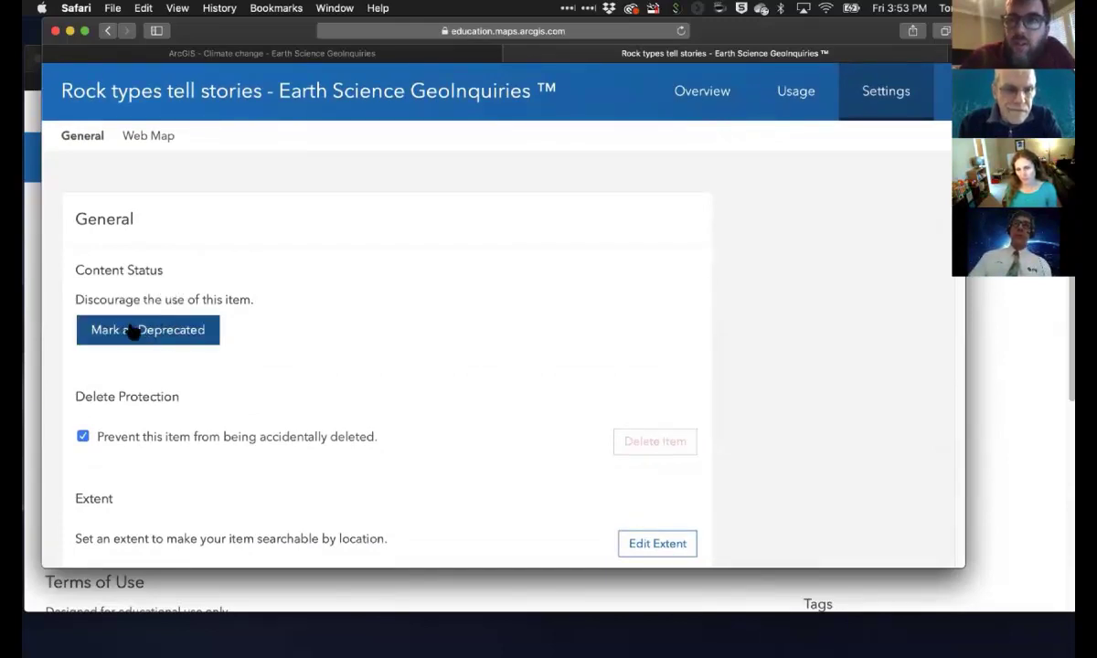
scroll(155, 283, down, 3)
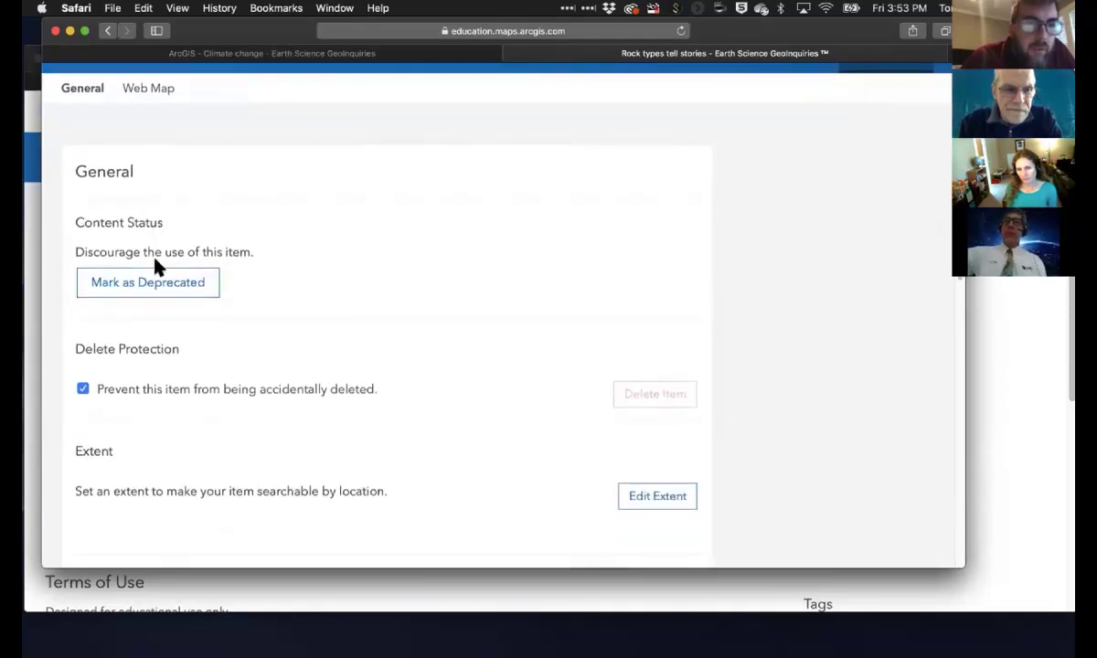
scroll(160, 324, down, 2)
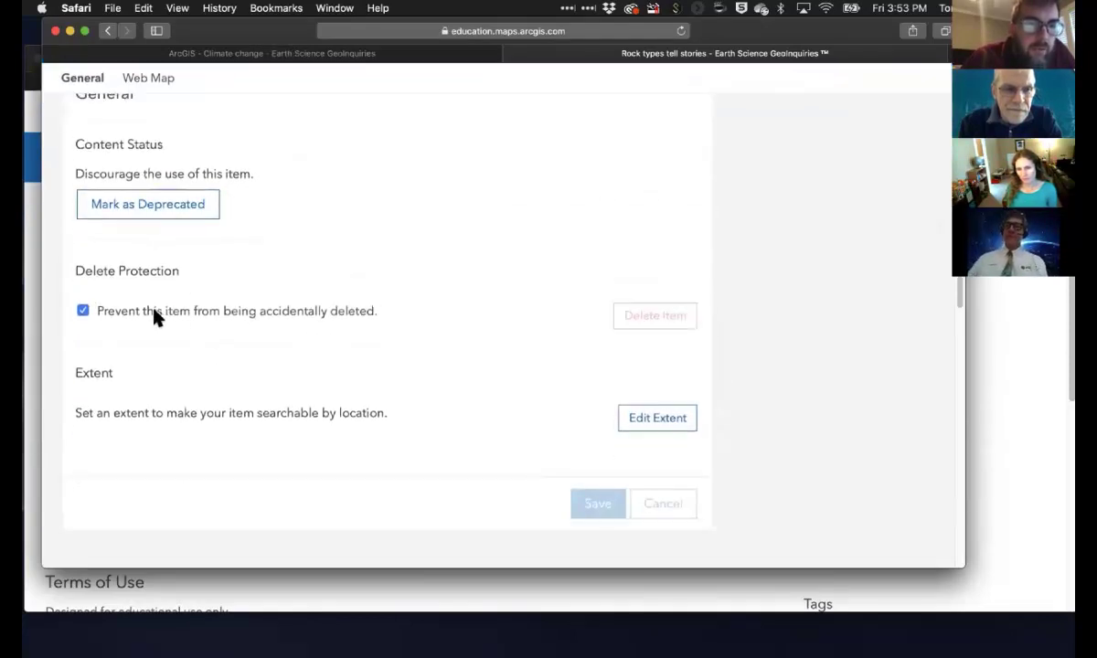
scroll(151, 315, down, 1)
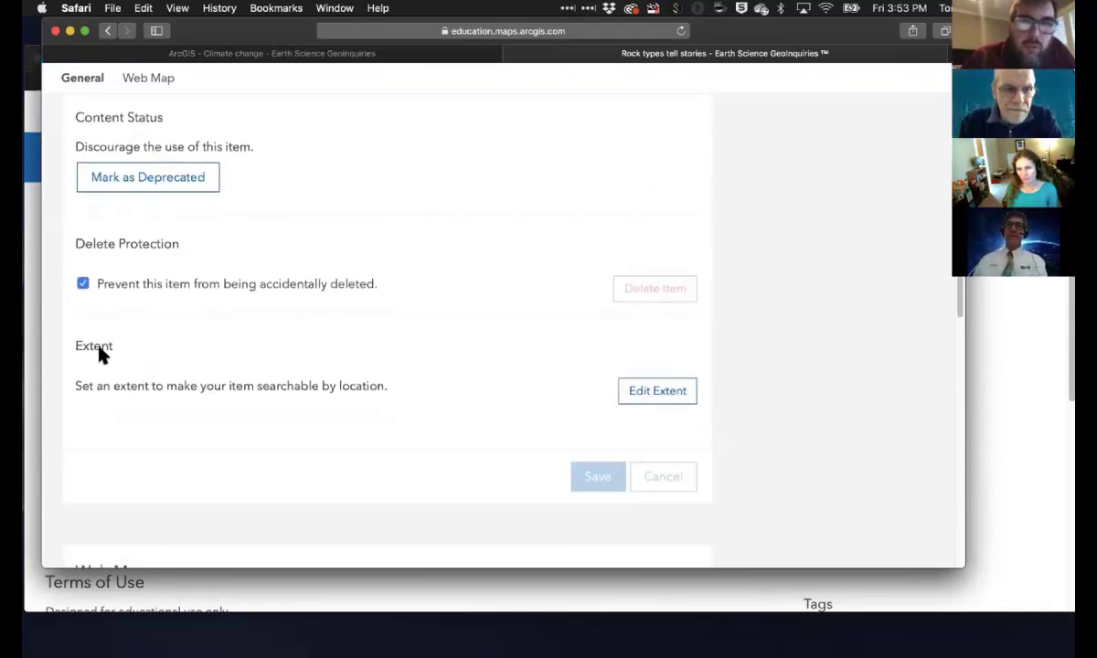
scroll(114, 320, up, 1)
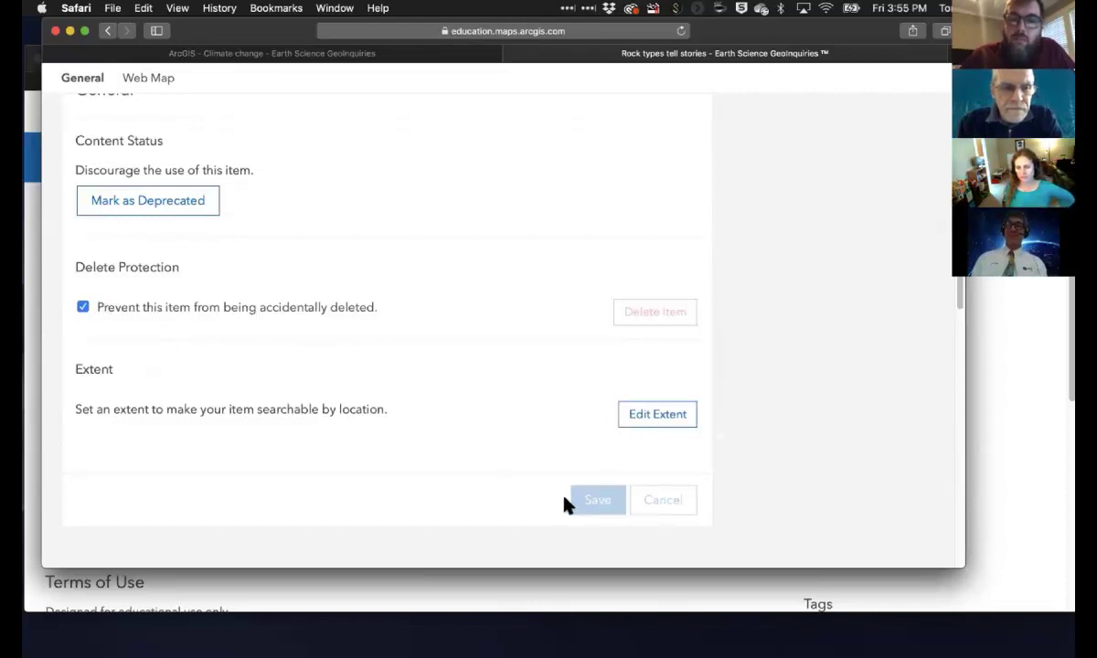
scroll(521, 403, up, 3)
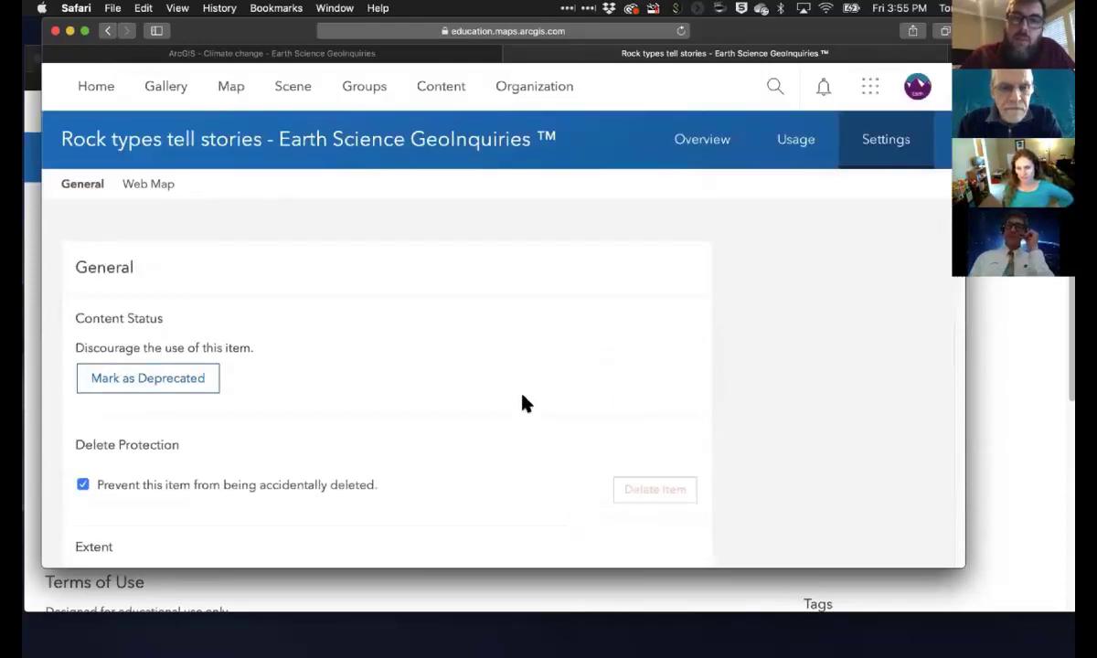
click(694, 152)
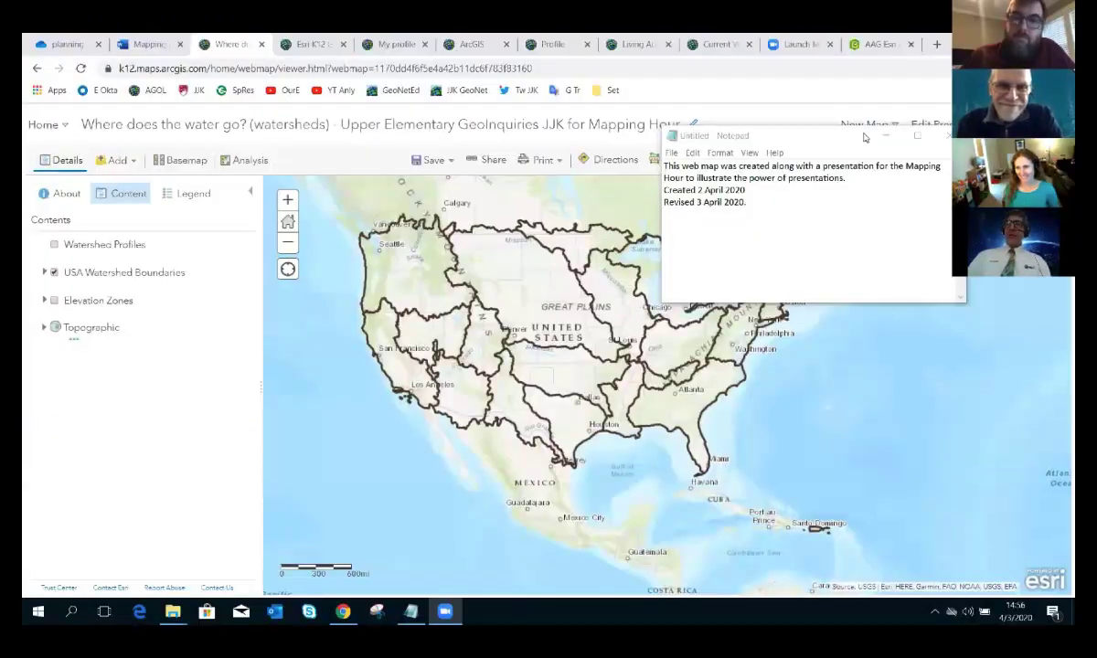
Step: Minimize the Notepad note and open the watersheds map's presentation for editing without saving the map changes
click(886, 135)
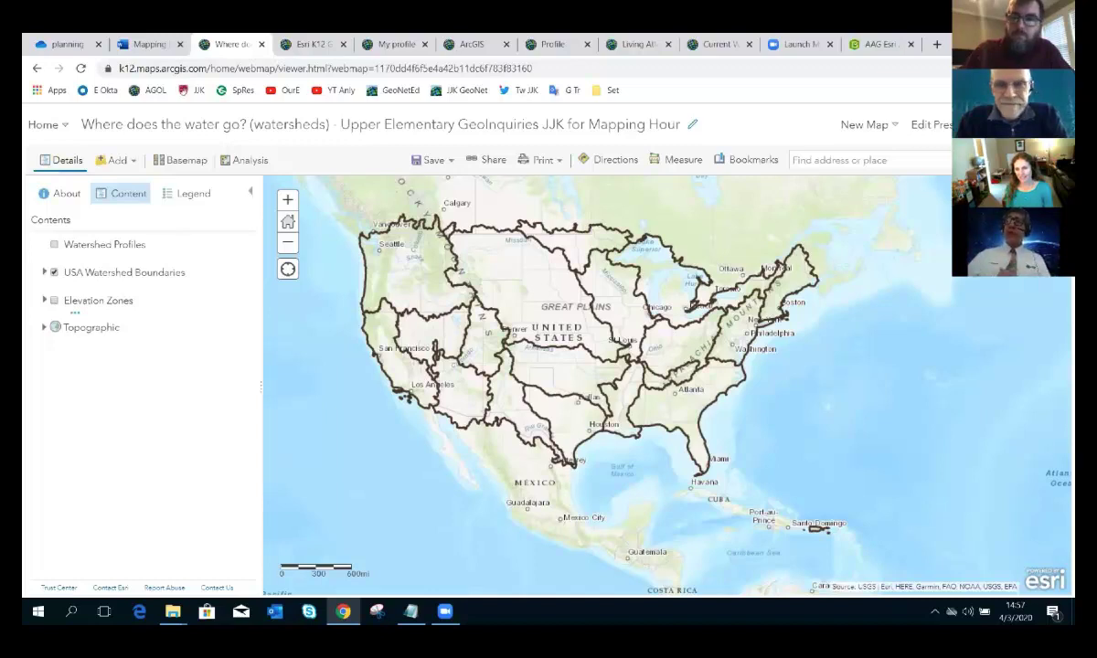
click(944, 134)
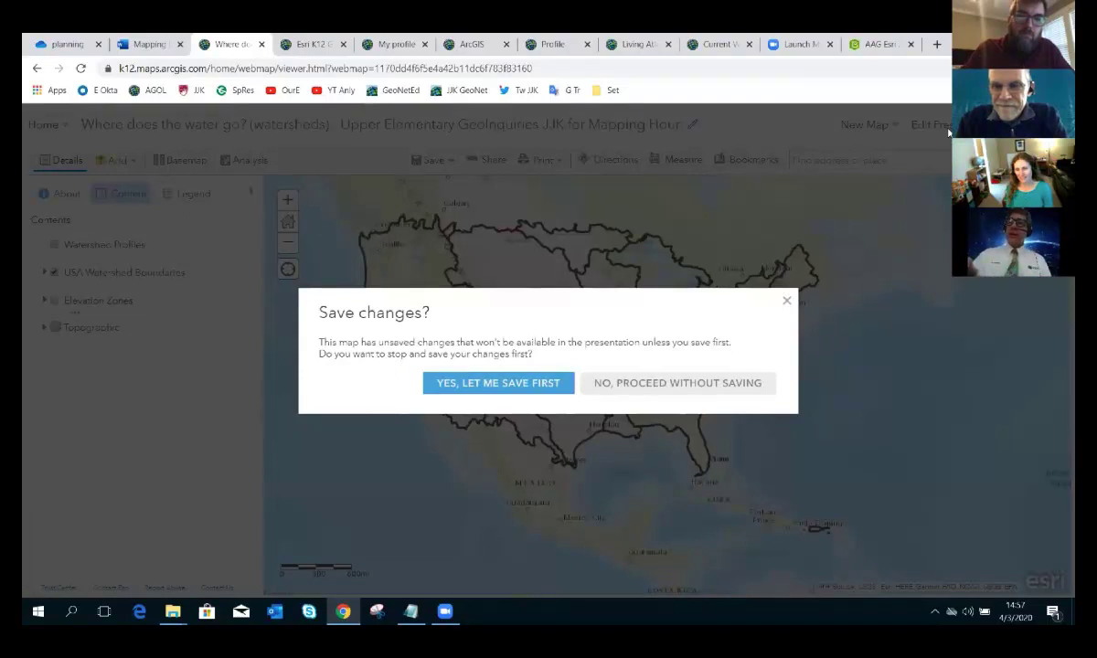
click(644, 389)
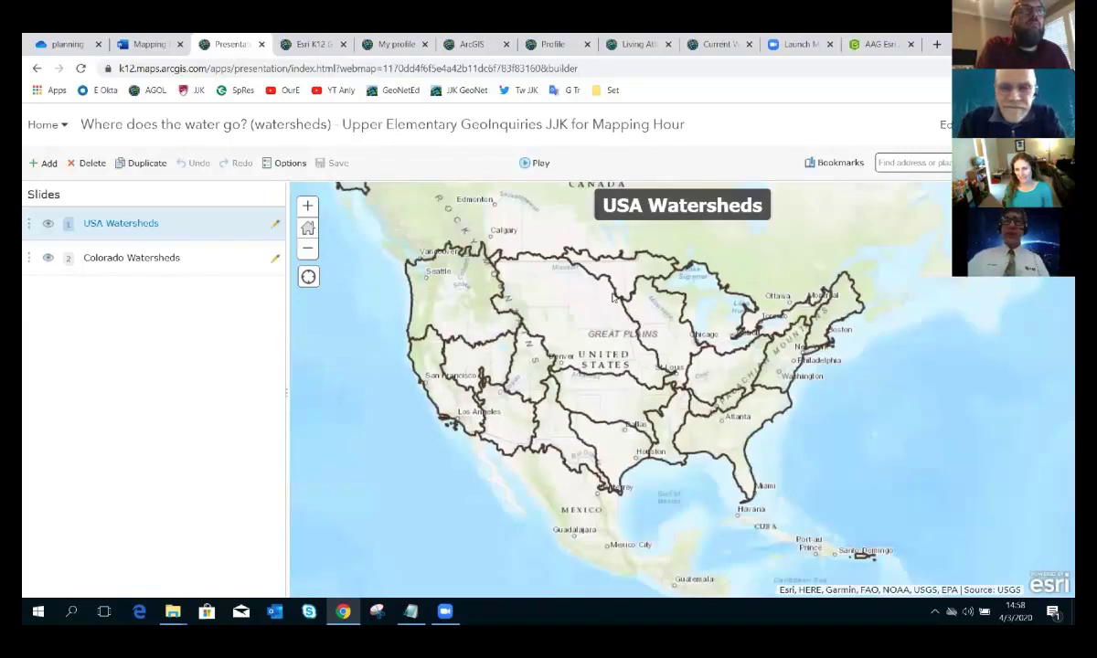
Step: Compare the presentation's USA Watersheds and Colorado Watersheds slides, and return to the watersheds web map
click(267, 252)
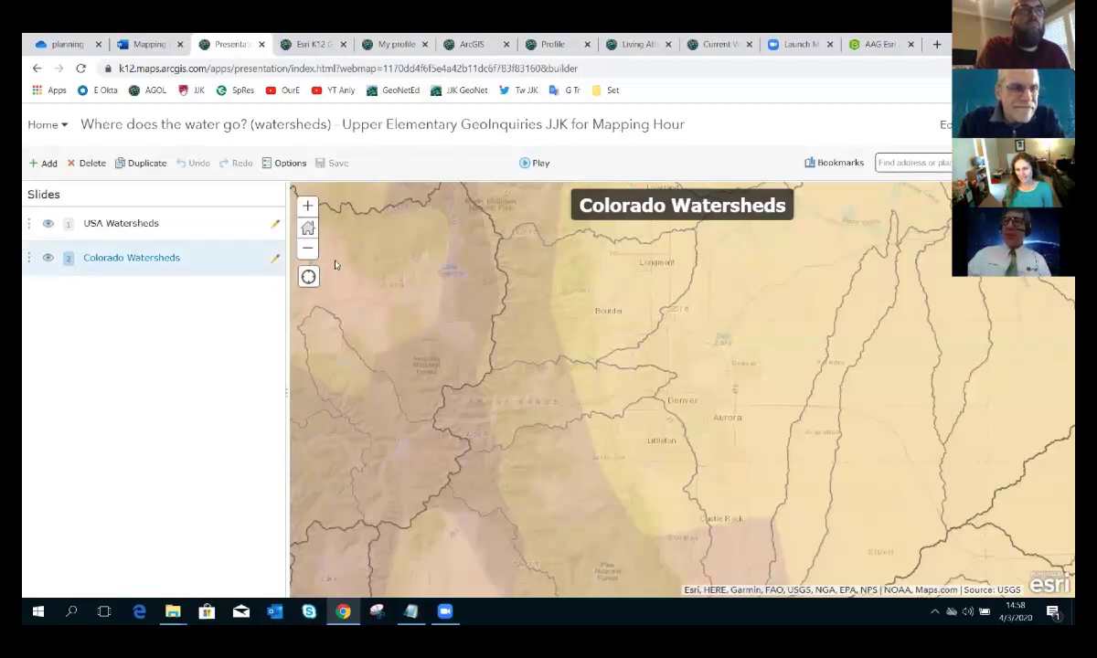
mouse_move(435, 348)
mouse_down()
mouse_move(468, 371)
mouse_move(452, 361)
mouse_up()
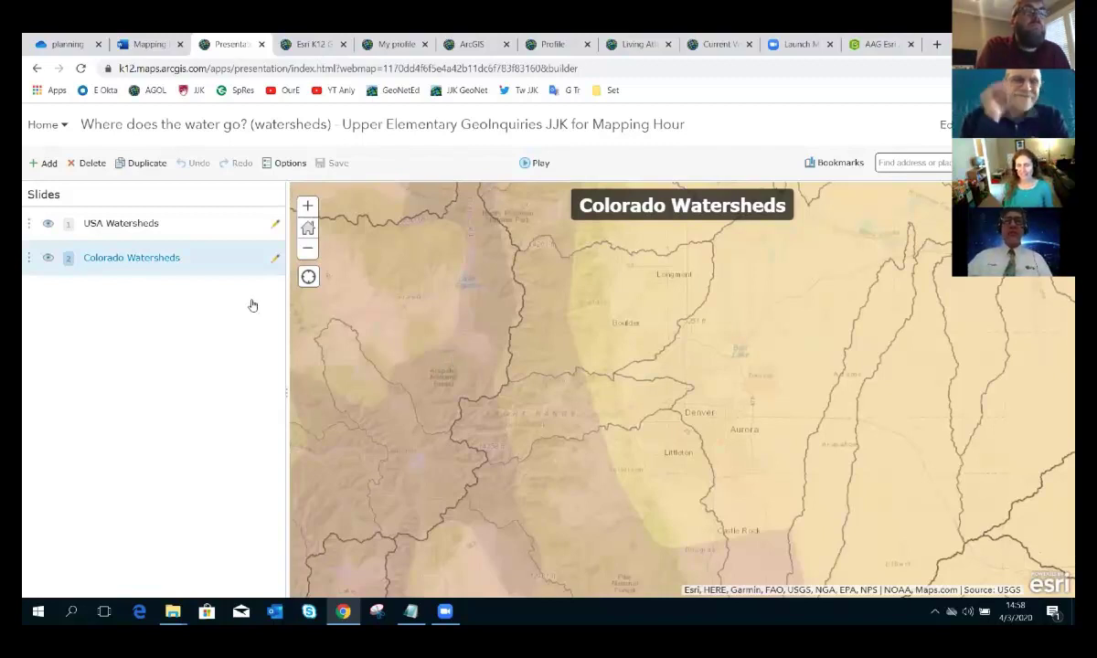
click(175, 225)
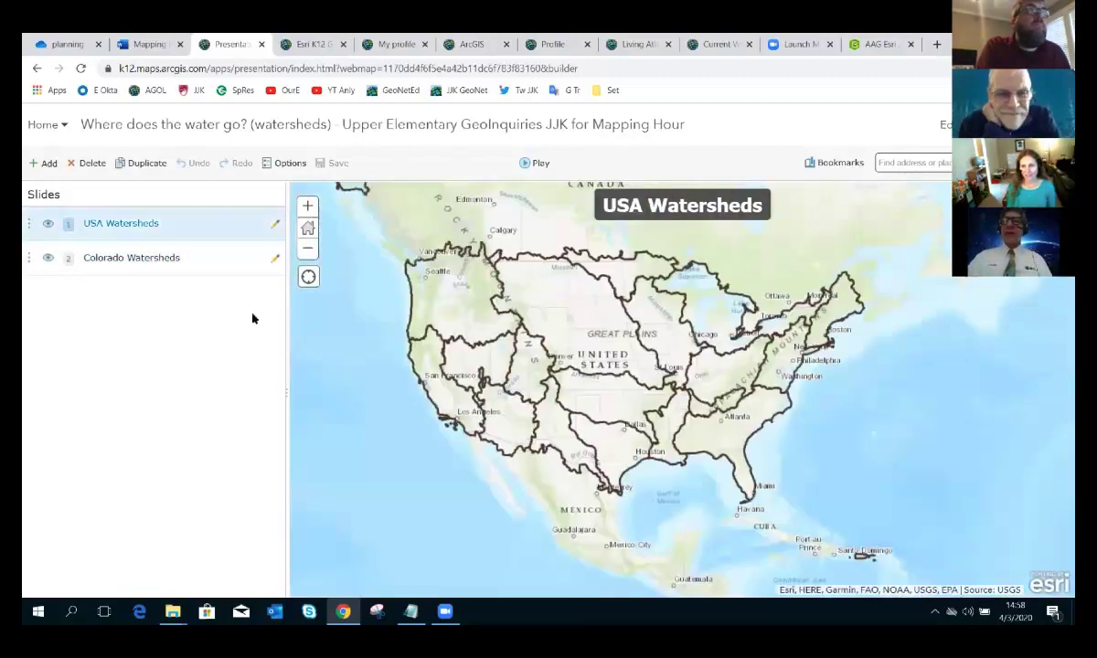
click(179, 262)
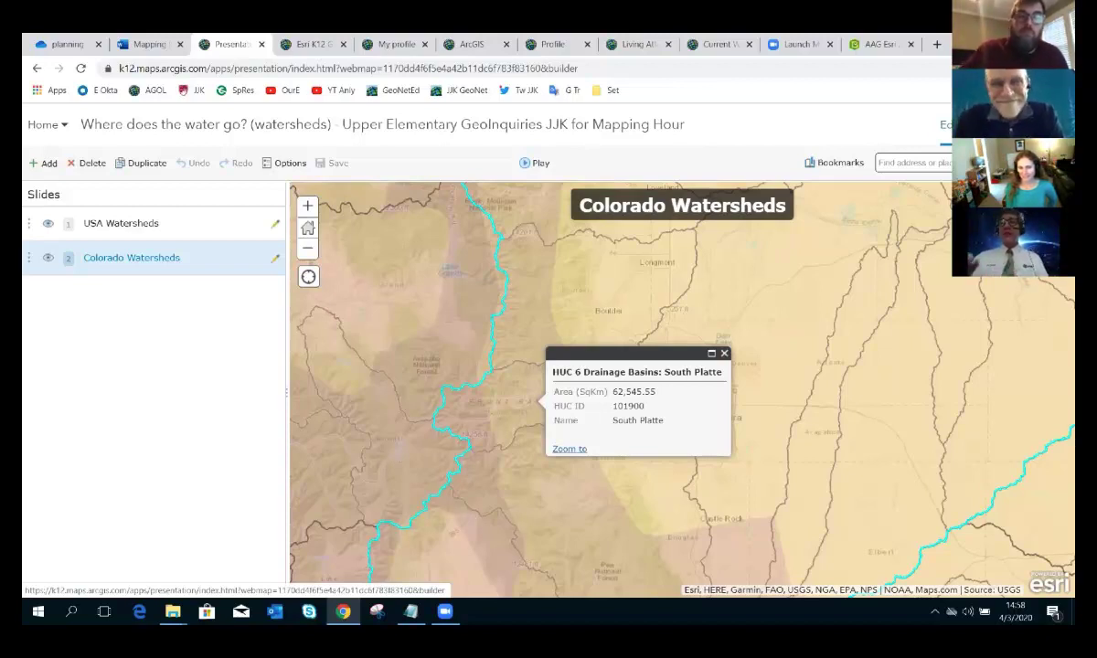
click(963, 126)
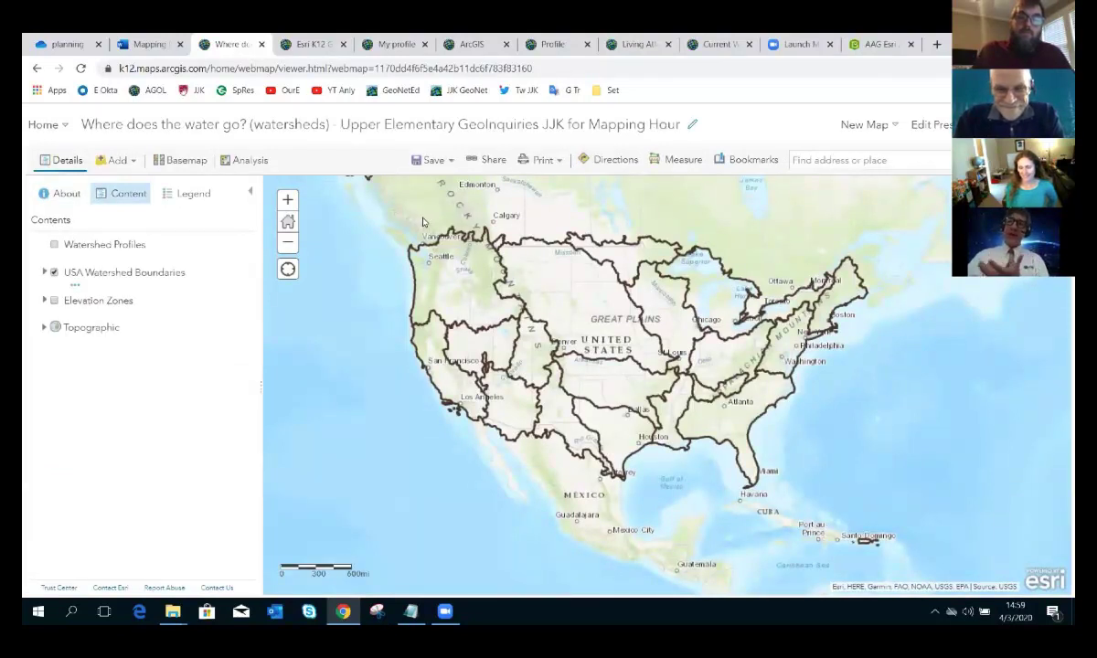
Step: Start a layer search for the watersheds map with ArcGIS Online as the content source
click(119, 163)
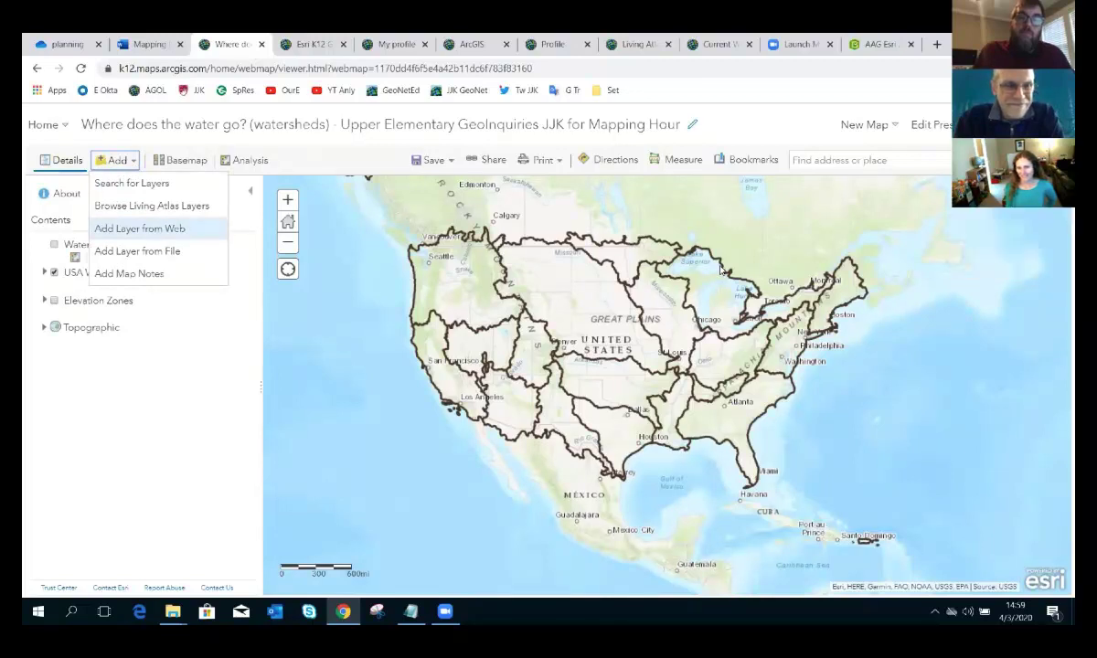
click(112, 188)
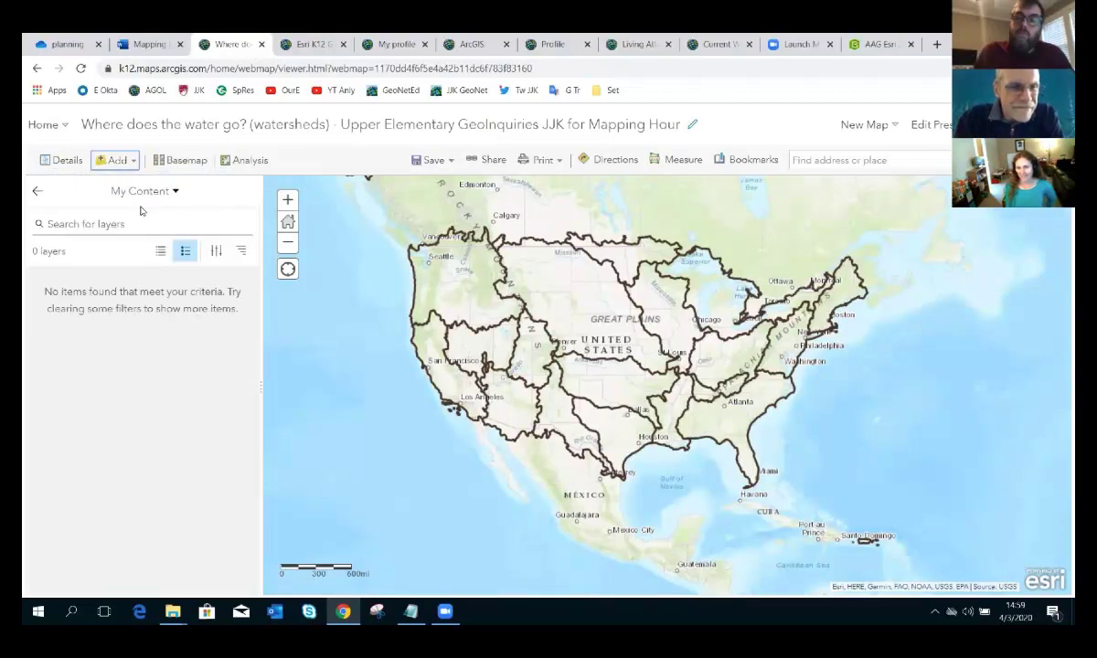
click(142, 193)
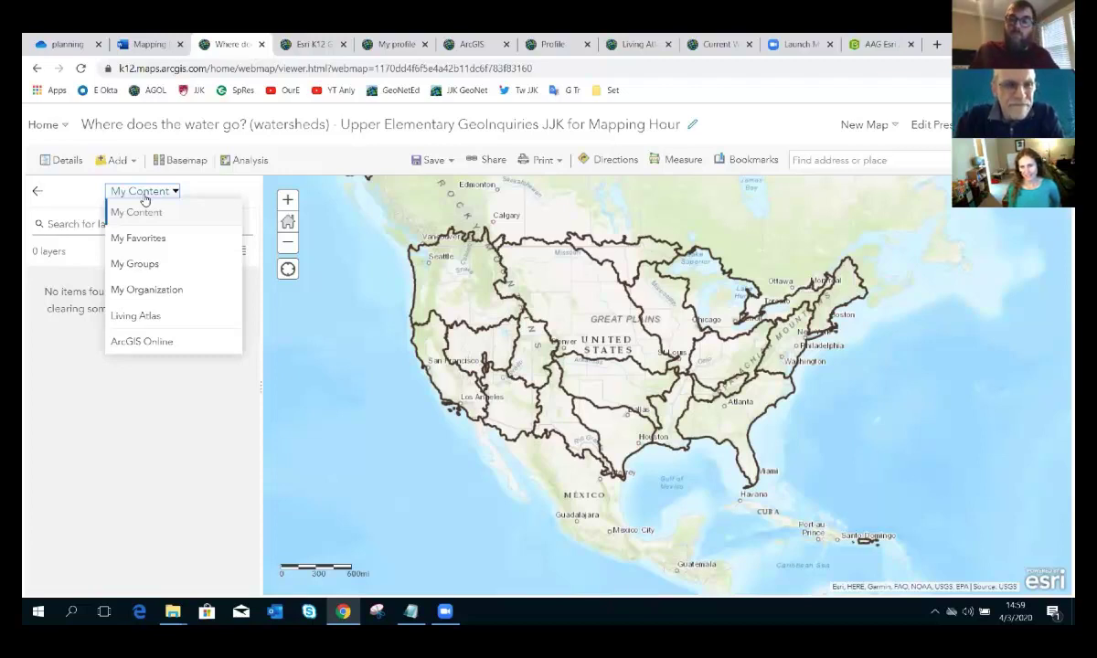
click(143, 343)
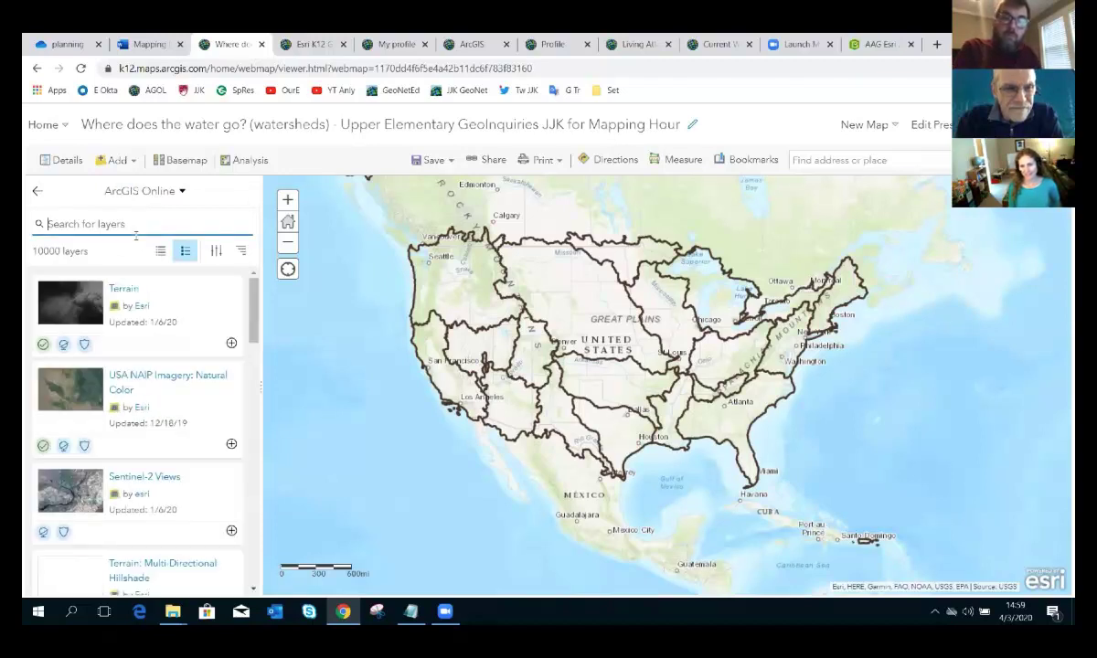
click(133, 226)
text(esri hydro)
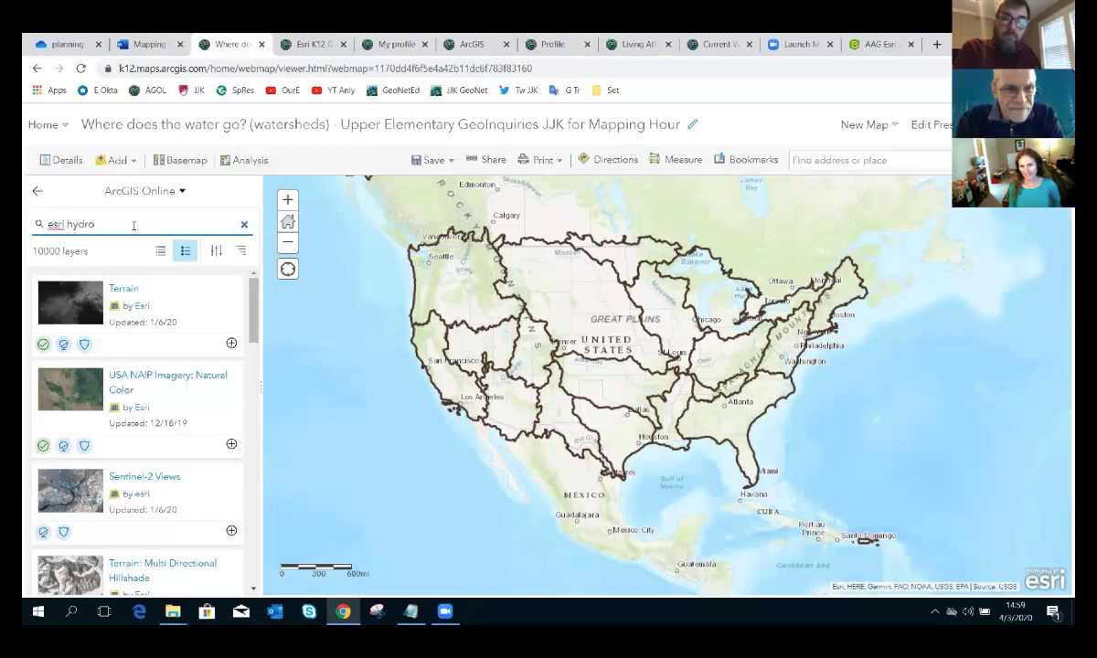
key(BackSpace)
key(BackSpace)
key(BackSpace)
key(BackSpace)
key(BackSpace)
key(BackSpace)
key(BackSpace)
key(BackSpace)
key(BackSpace)
key(BackSpace)
Step: Search ArcGIS Online layers for "world hydro", add Esri's Esri Hydro Reference Overlay to the map, and return to the contents list
text(world h)
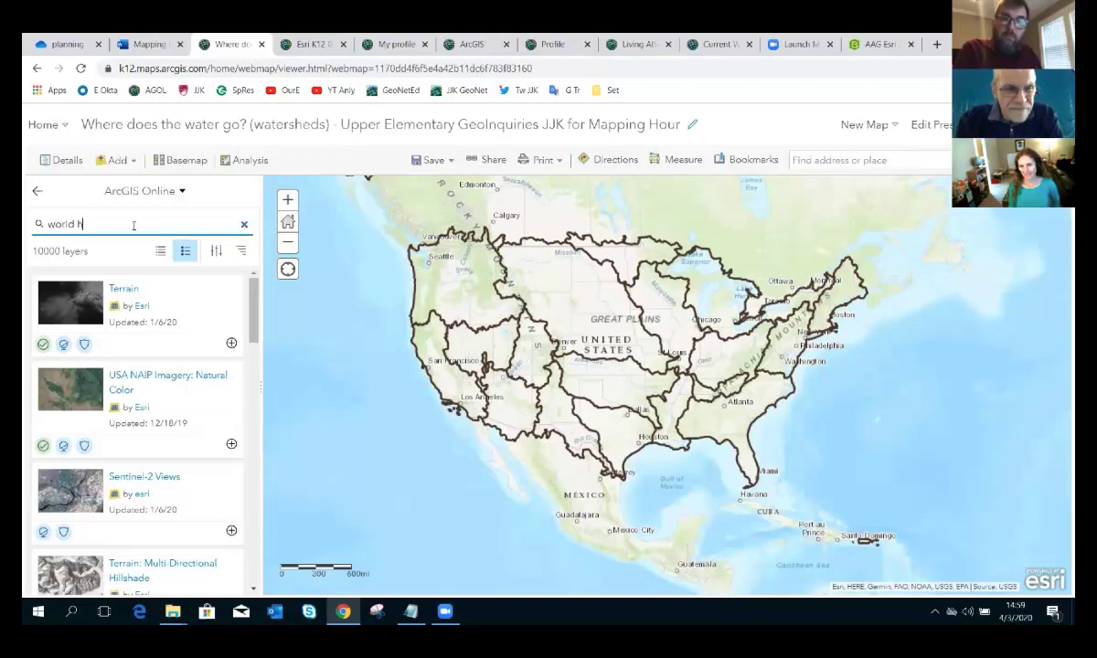
text(ydro)
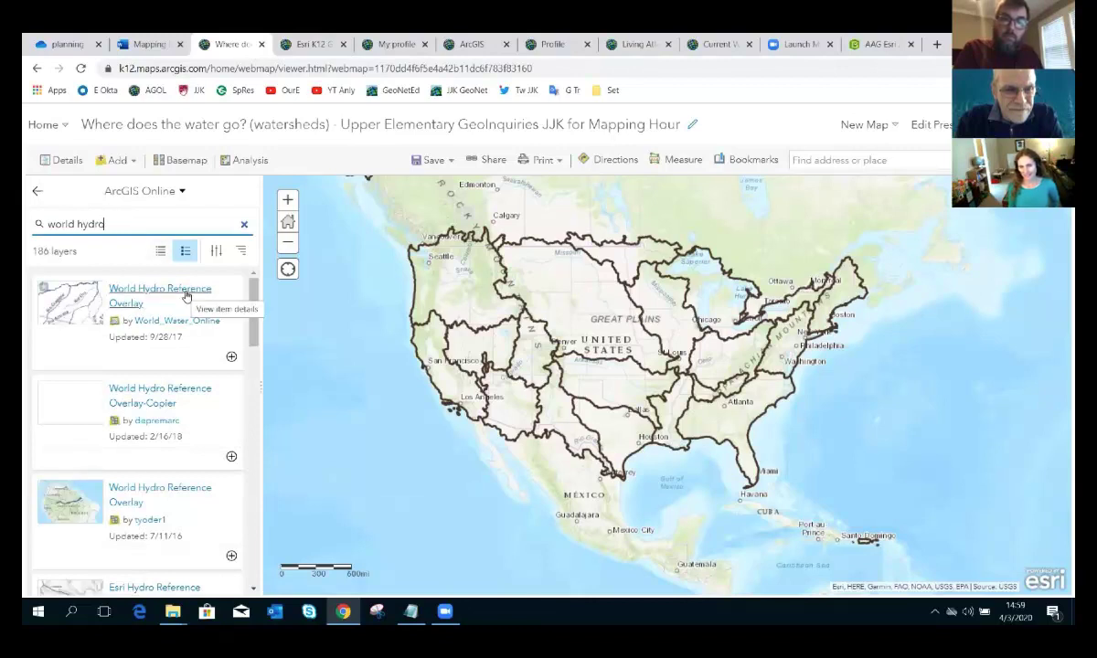
scroll(145, 393, down, 1)
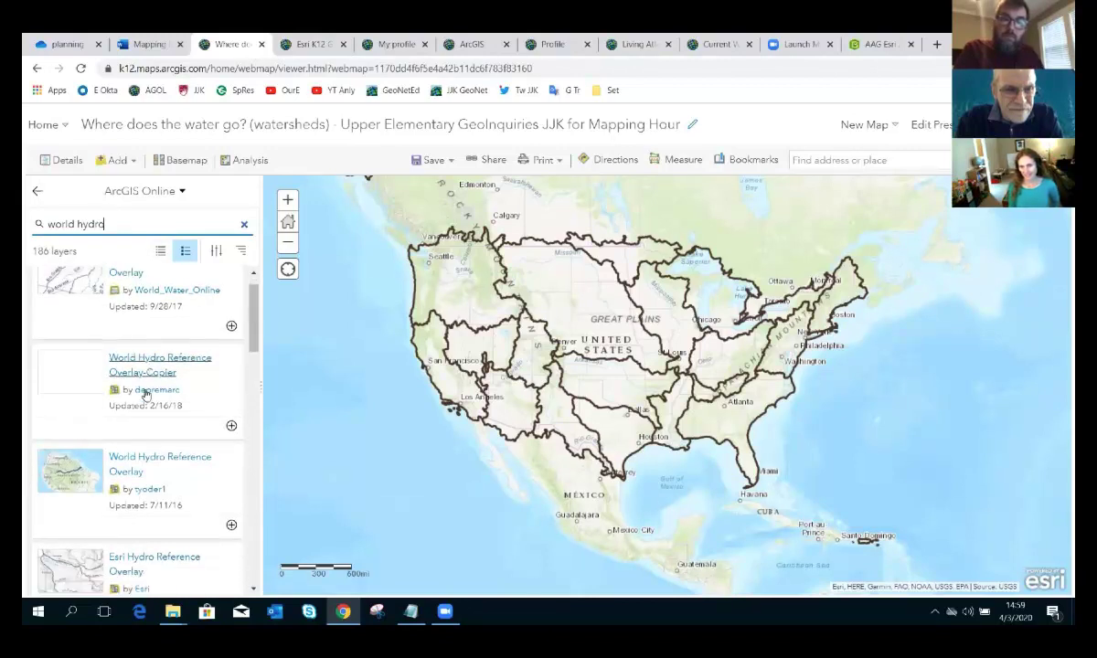
scroll(145, 393, down, 3)
scroll(146, 394, up, 2)
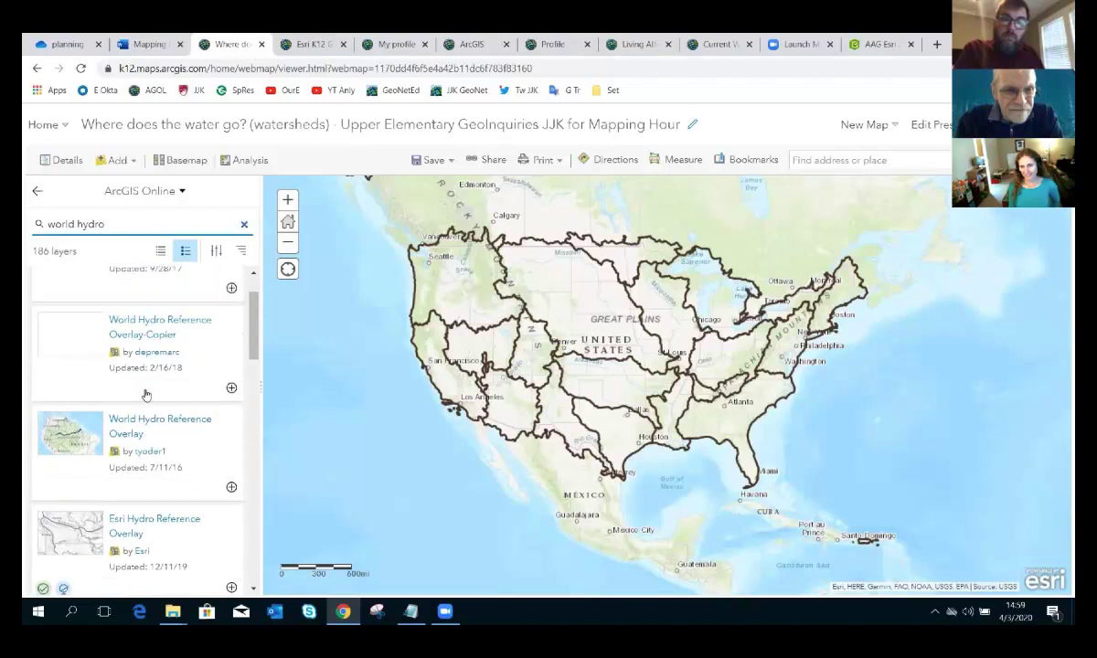
scroll(145, 394, down, 4)
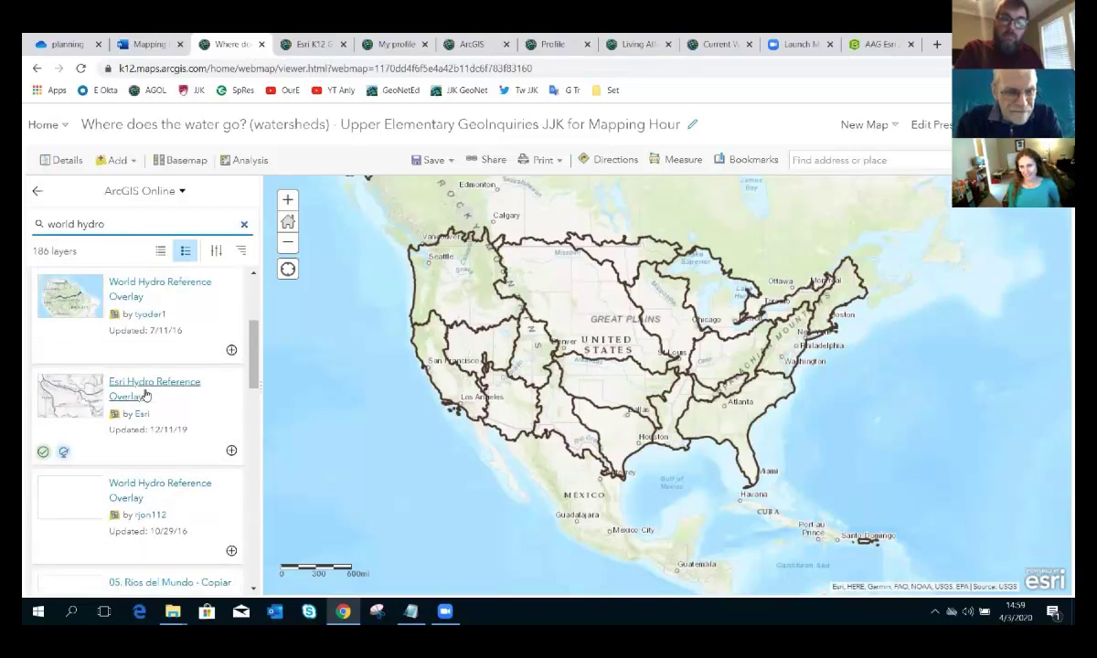
scroll(145, 394, up, 5)
scroll(146, 393, down, 3)
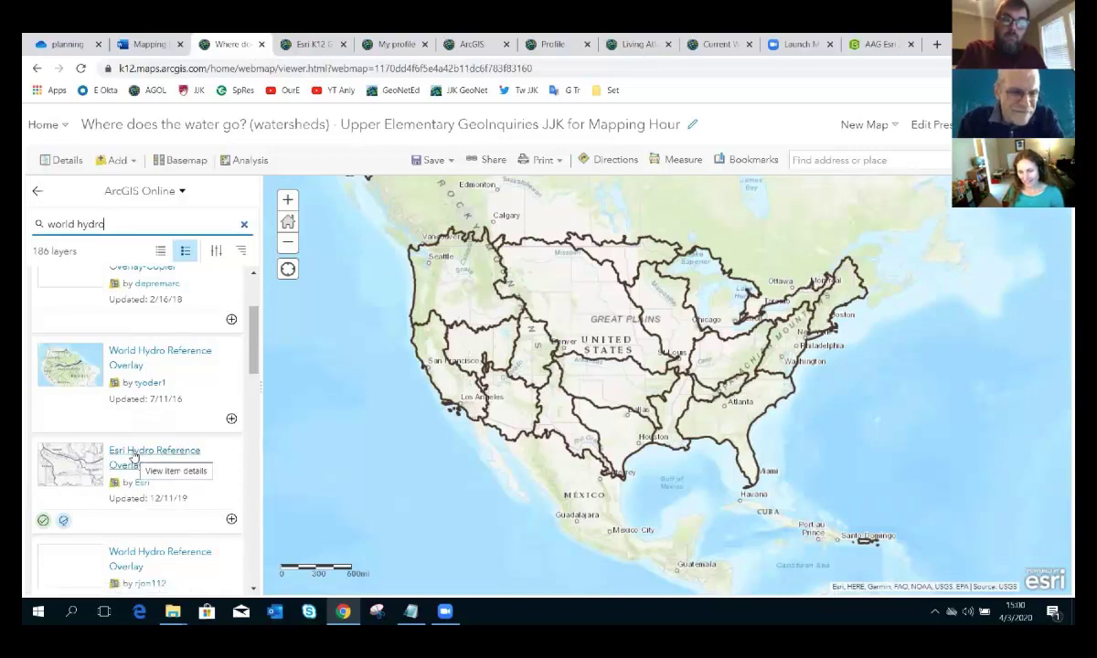
click(232, 520)
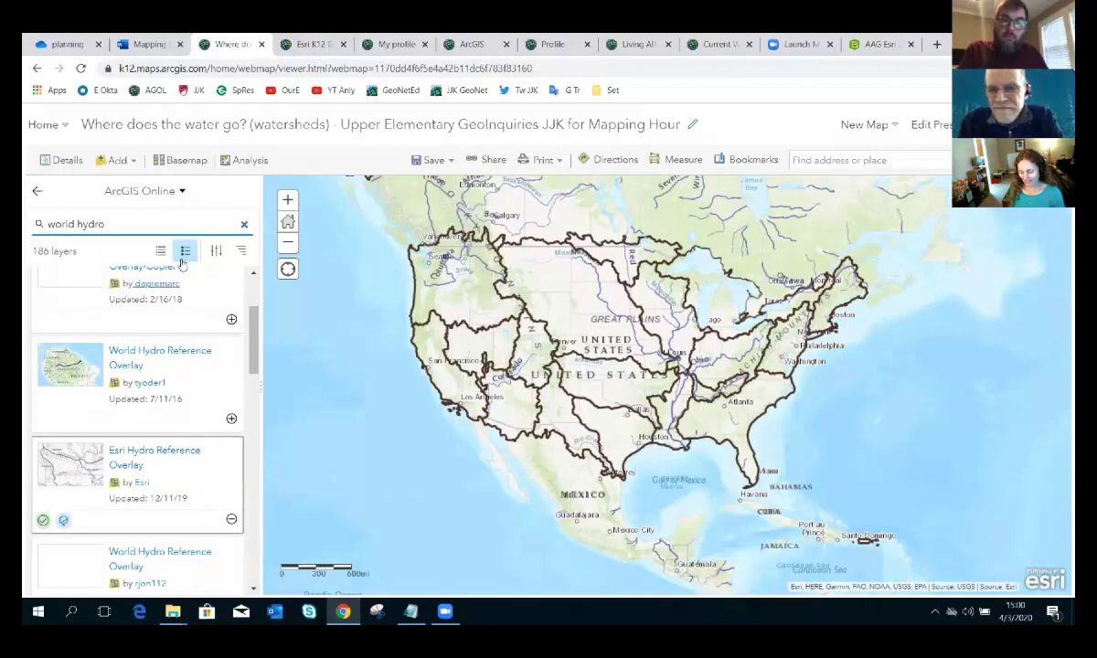
click(36, 190)
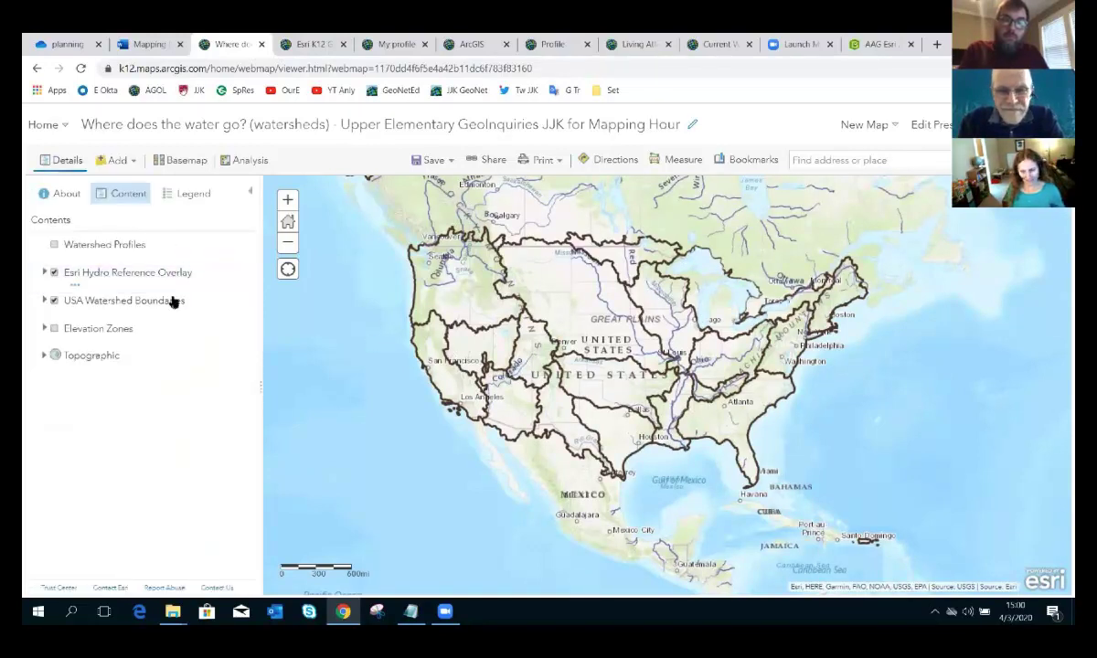
Step: Hide the USA Watershed Boundaries layer so that only the Esri Hydro Reference Overlay shows above the basemap
click(54, 272)
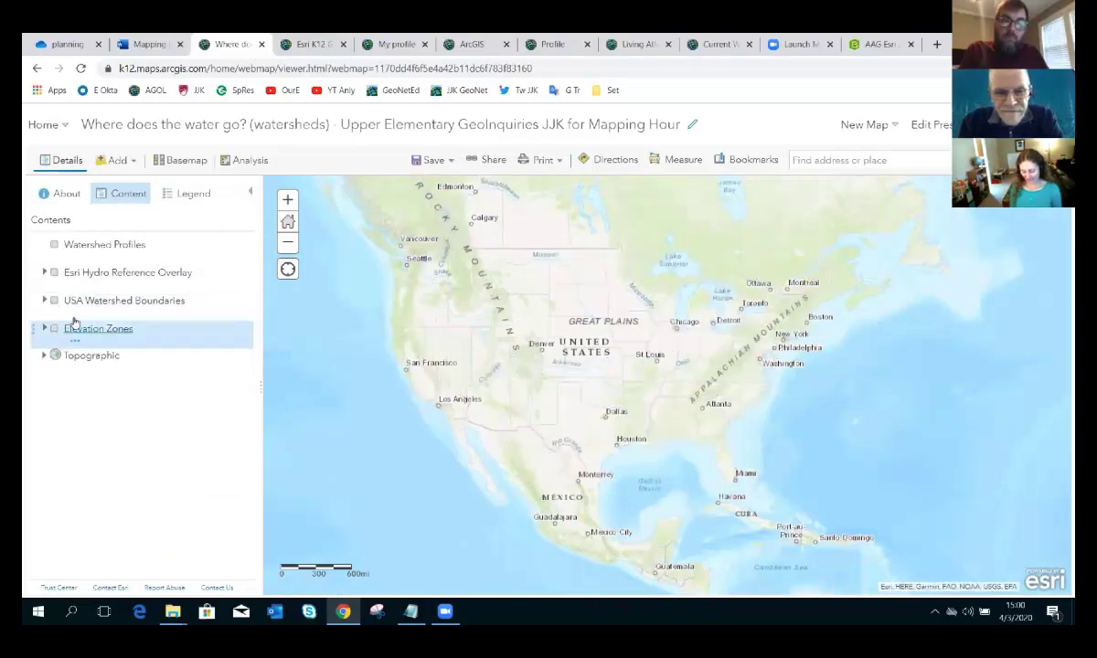
scroll(546, 362, down, 2)
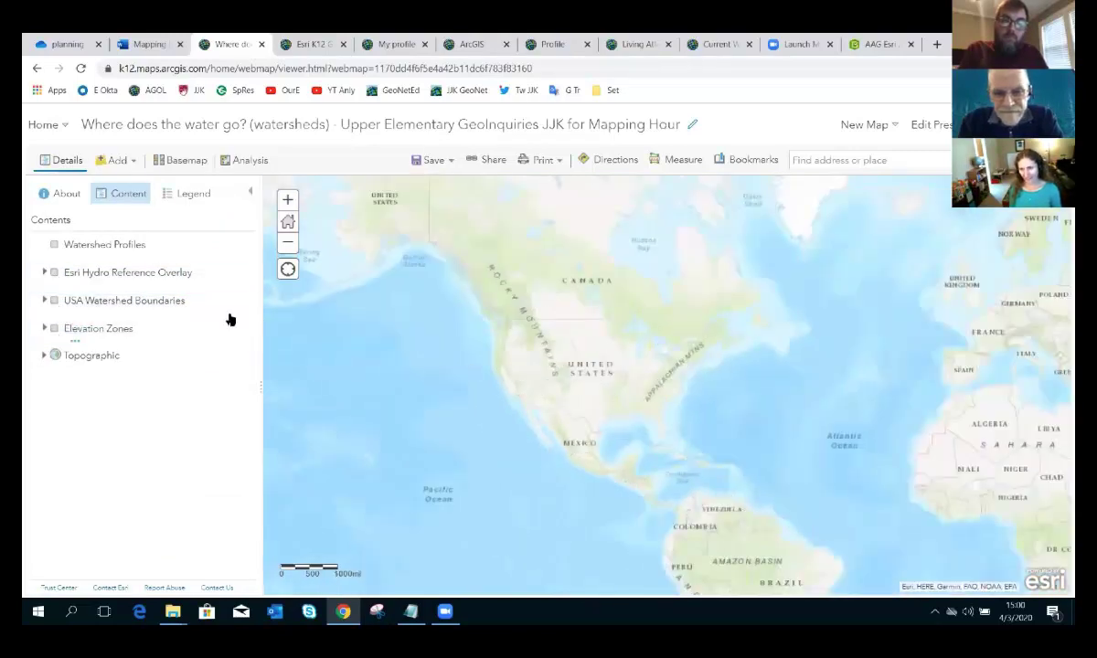
click(55, 273)
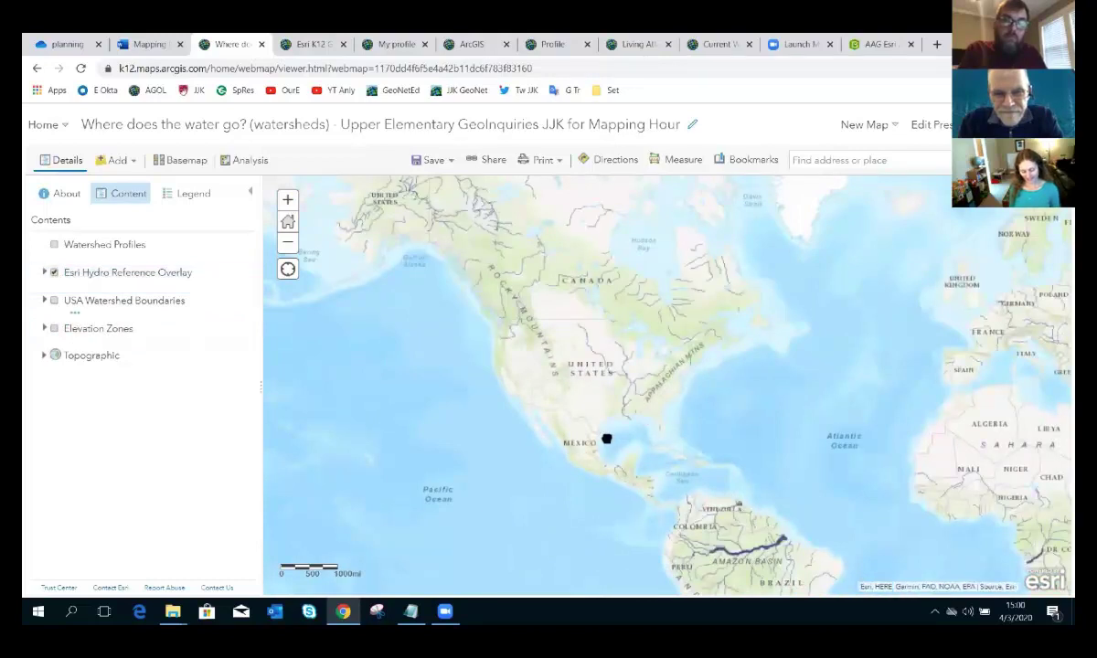
Step: Examine the hydro overlay's rivers at several scales, from the whole Americas down to the Colorado Plateau
drag(642, 421, 612, 396)
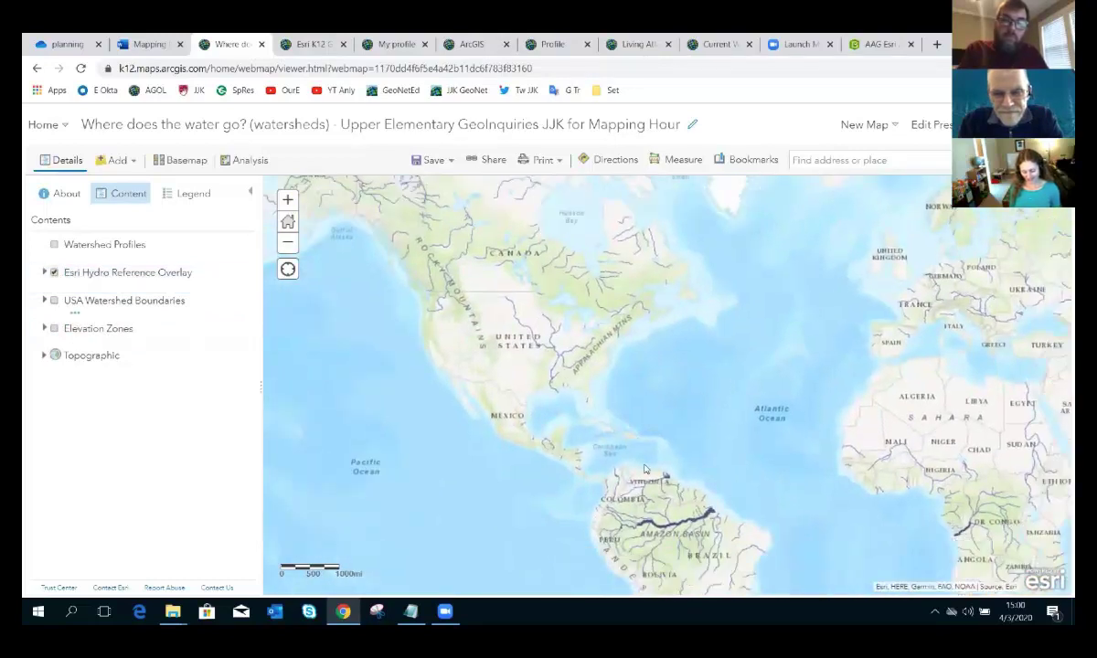
scroll(632, 457, up, 1)
scroll(629, 445, down, 3)
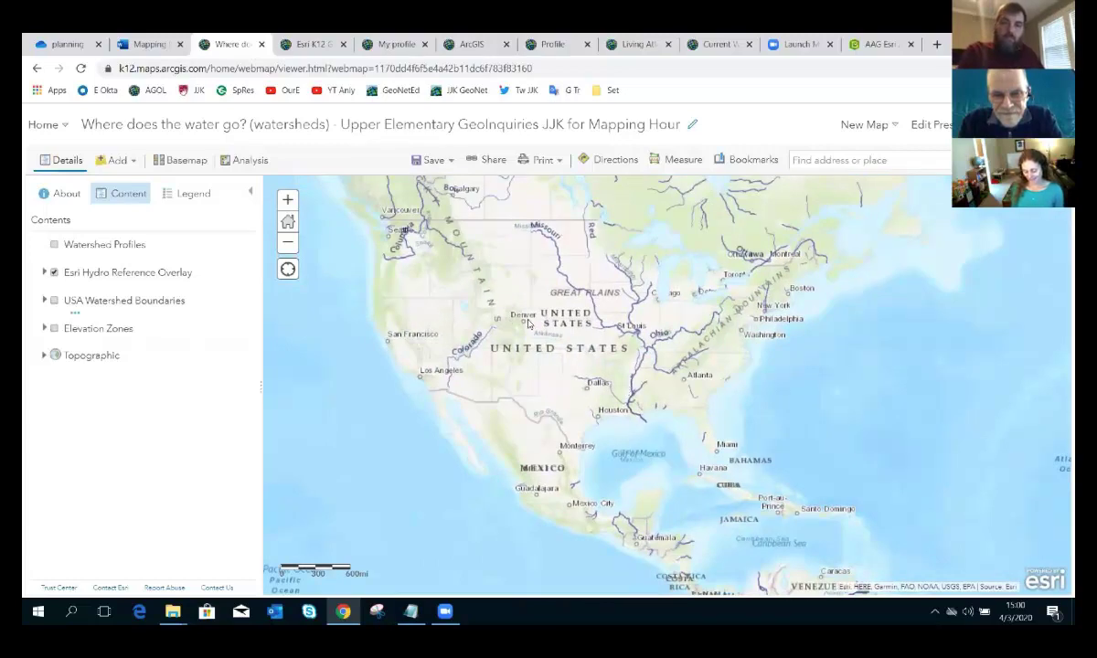
scroll(440, 318, up, 1)
scroll(444, 366, up, 2)
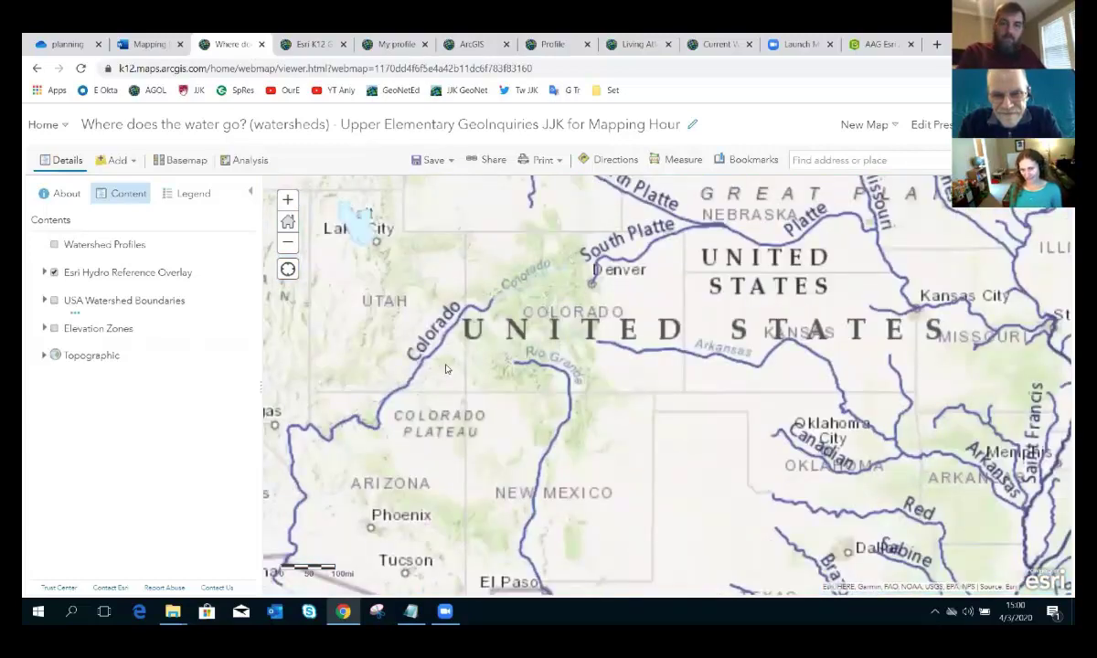
scroll(441, 364, up, 1)
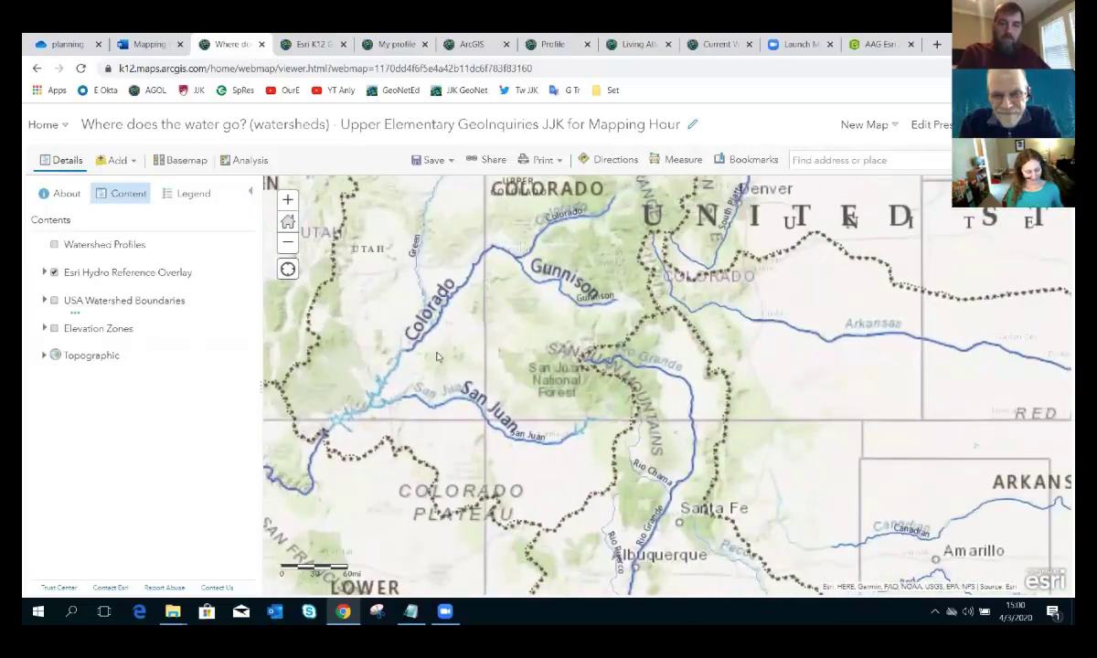
scroll(437, 356, down, 3)
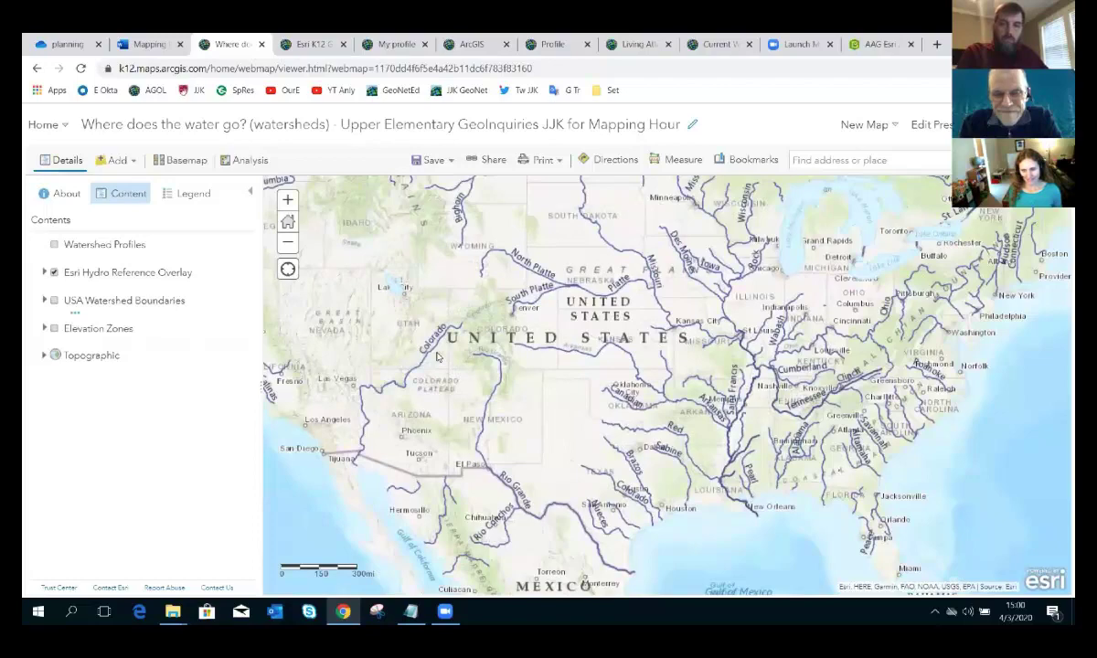
scroll(437, 357, down, 1)
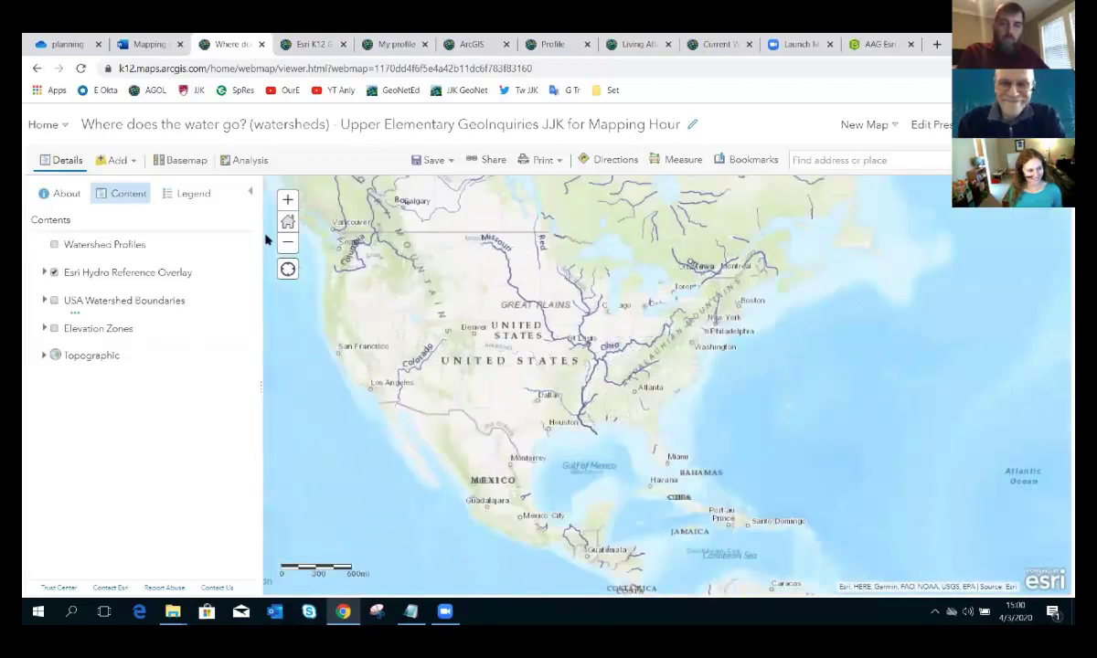
Step: Change the map's basemap to Terrain with Labels and view the rivers over the United States
click(188, 164)
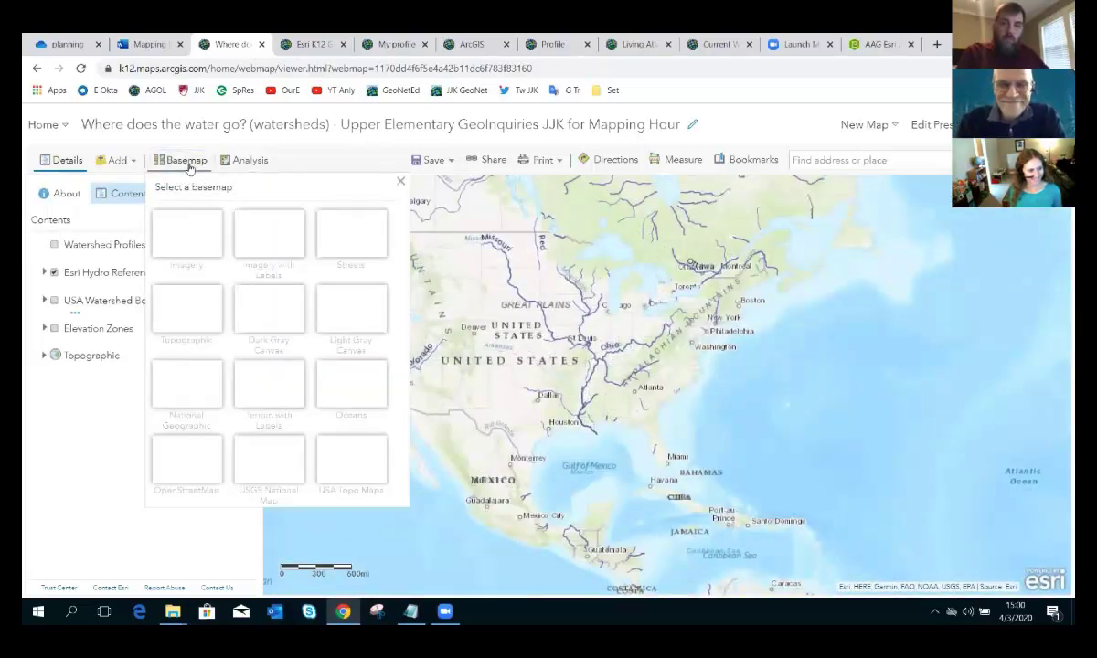
click(265, 380)
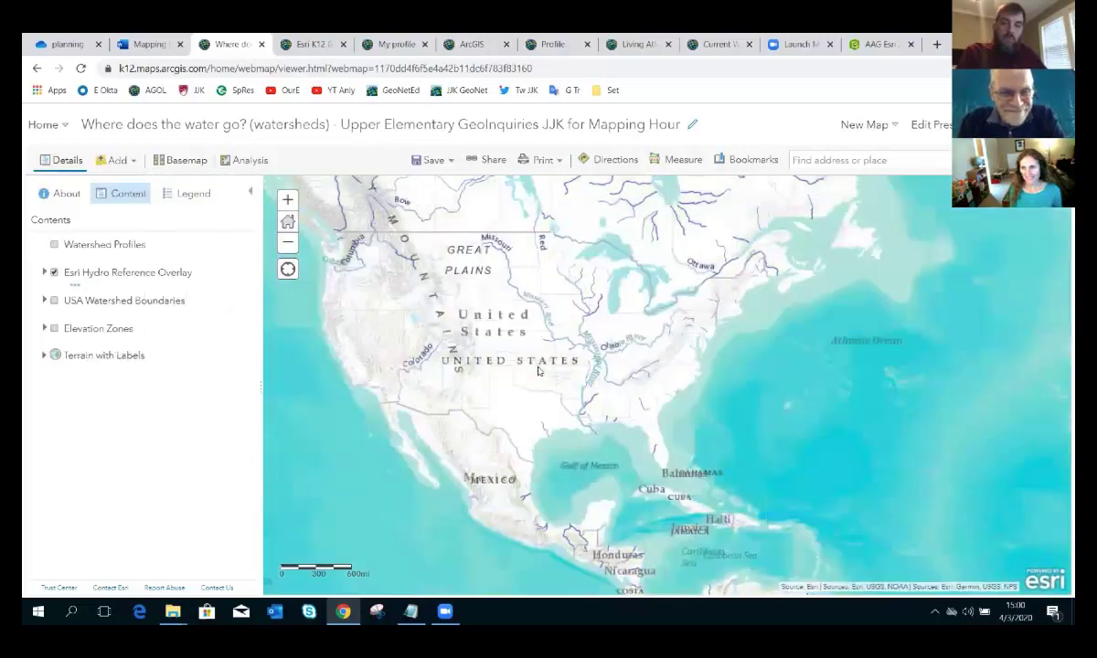
scroll(538, 370, up, 1)
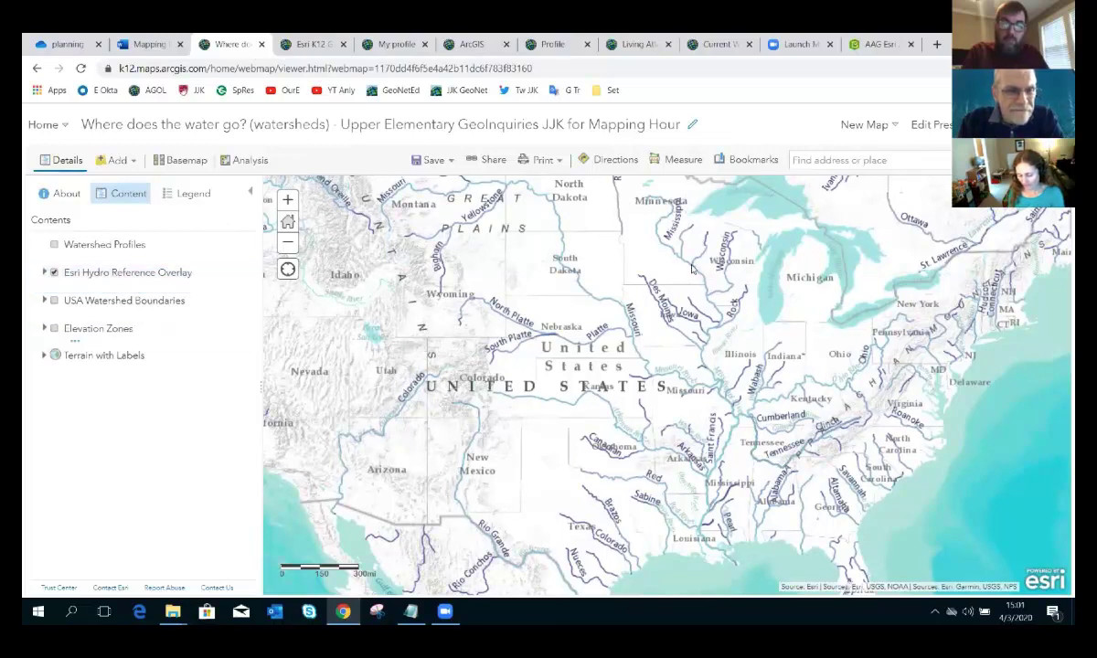
Step: Save the watersheds map with its changes and open its presentation for editing
click(927, 125)
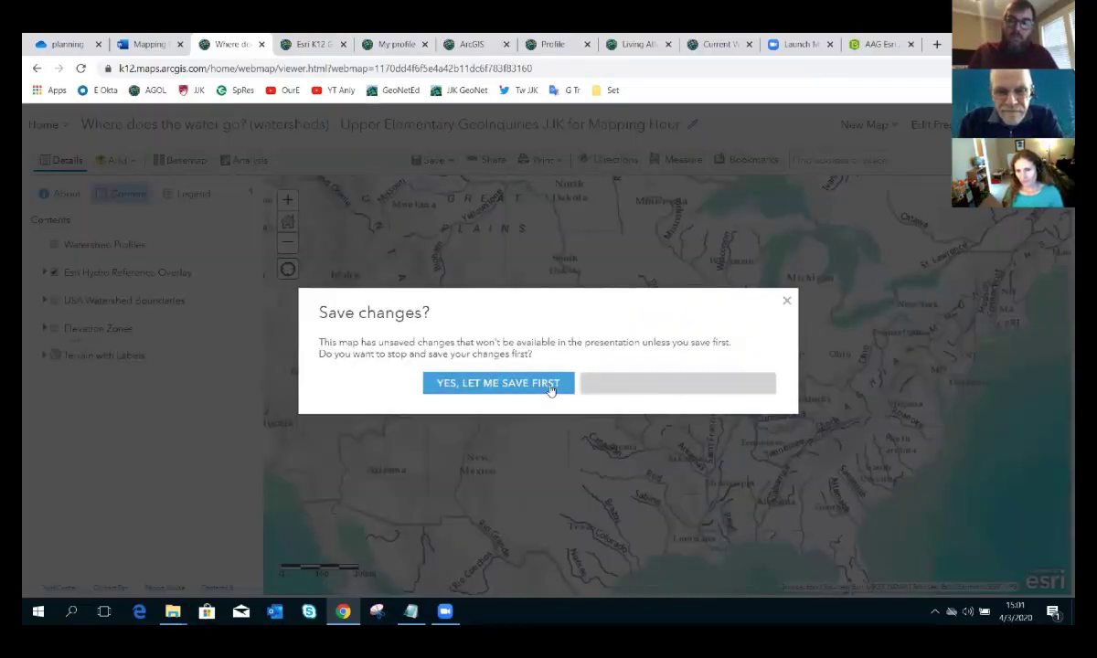
click(543, 383)
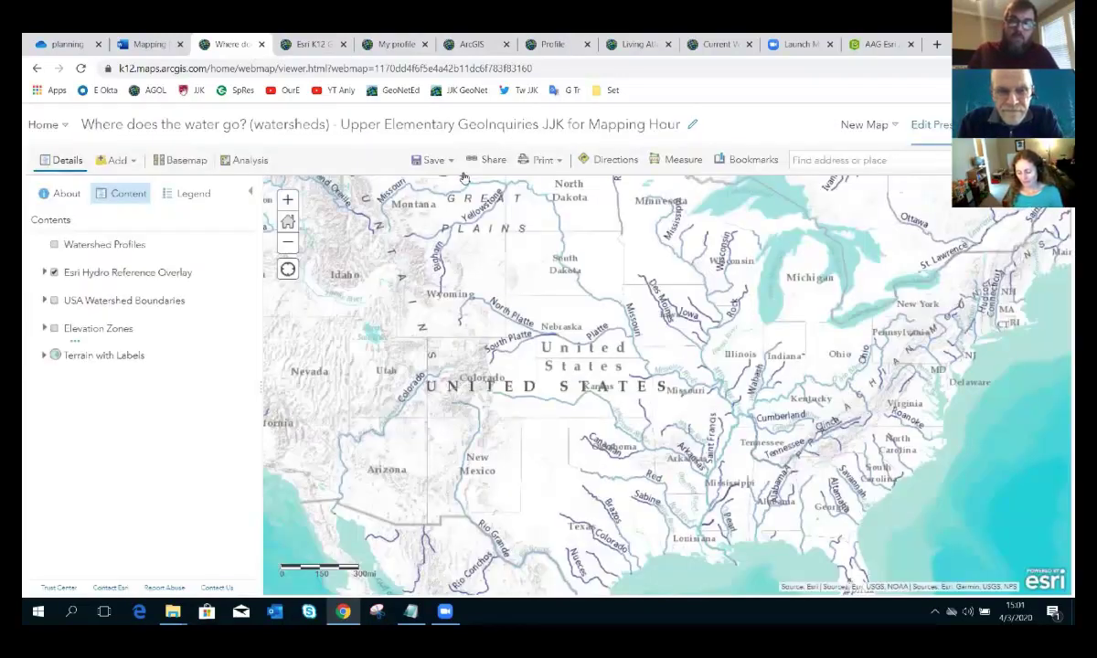
click(432, 166)
click(418, 182)
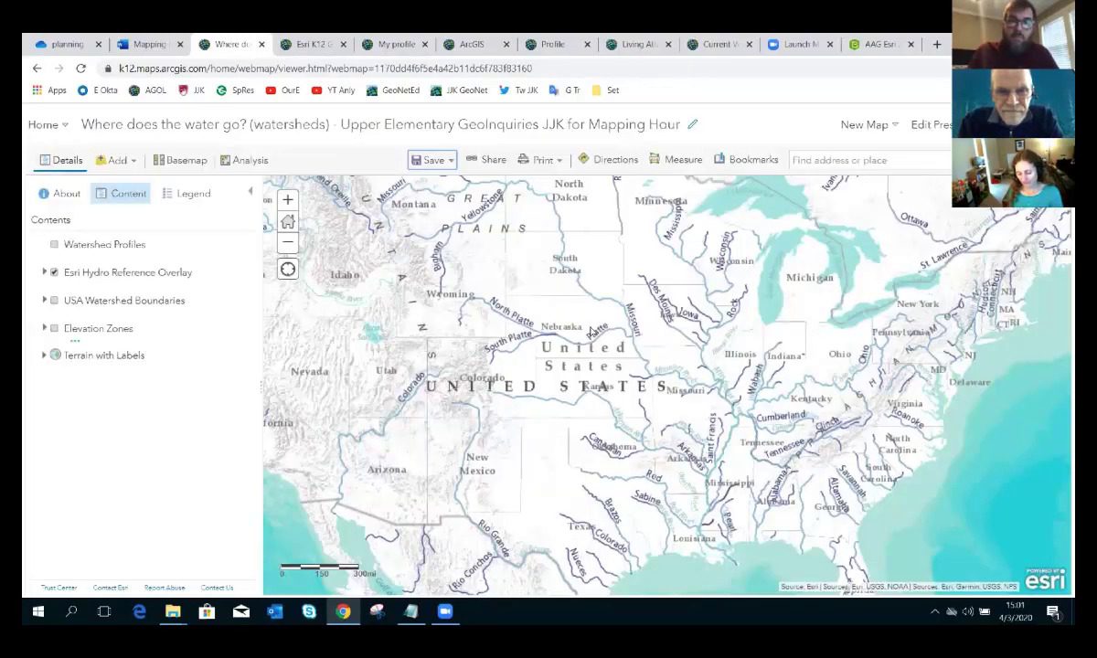
click(941, 124)
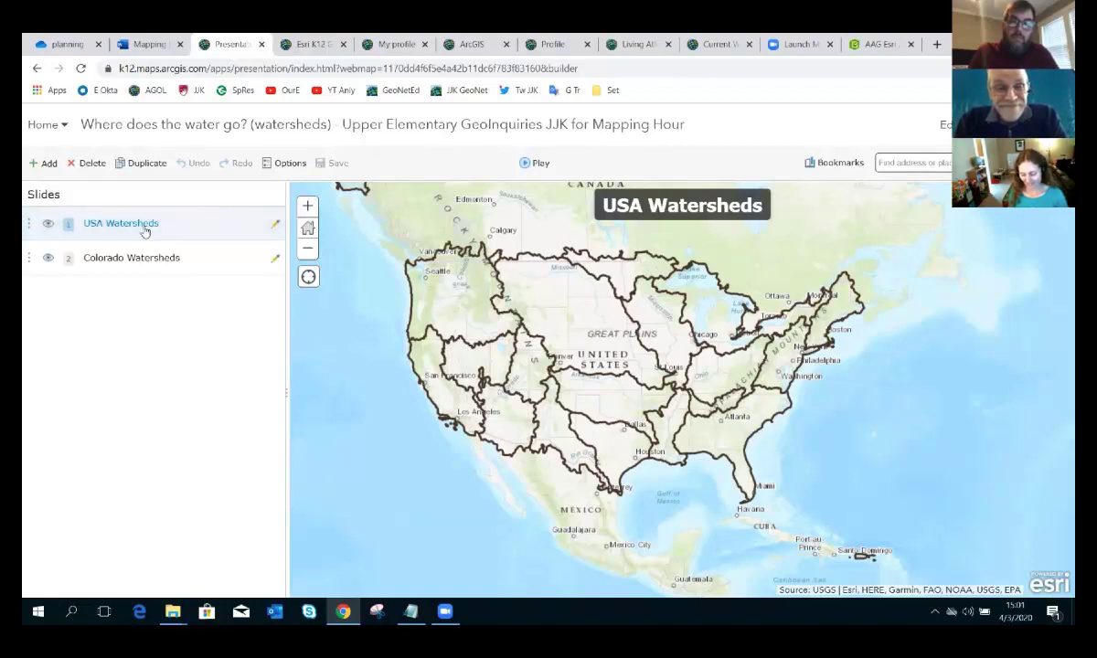
Step: Add a slide titled "Rivers" after the USA Watersheds slide and set its location to the current map extent
click(44, 164)
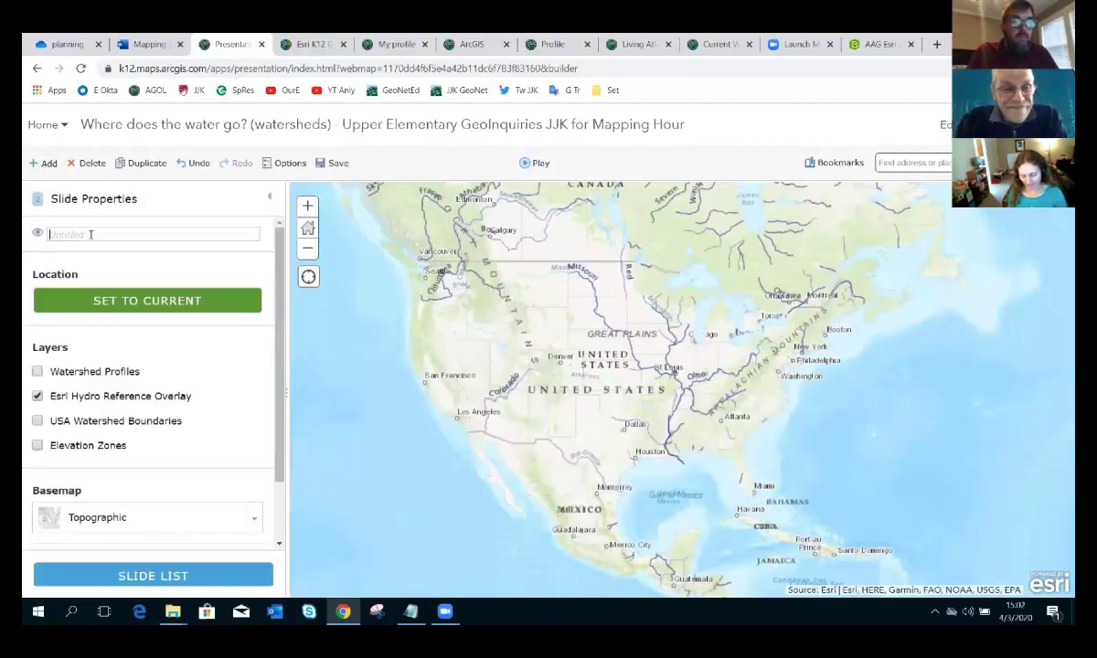
text(Rivers)
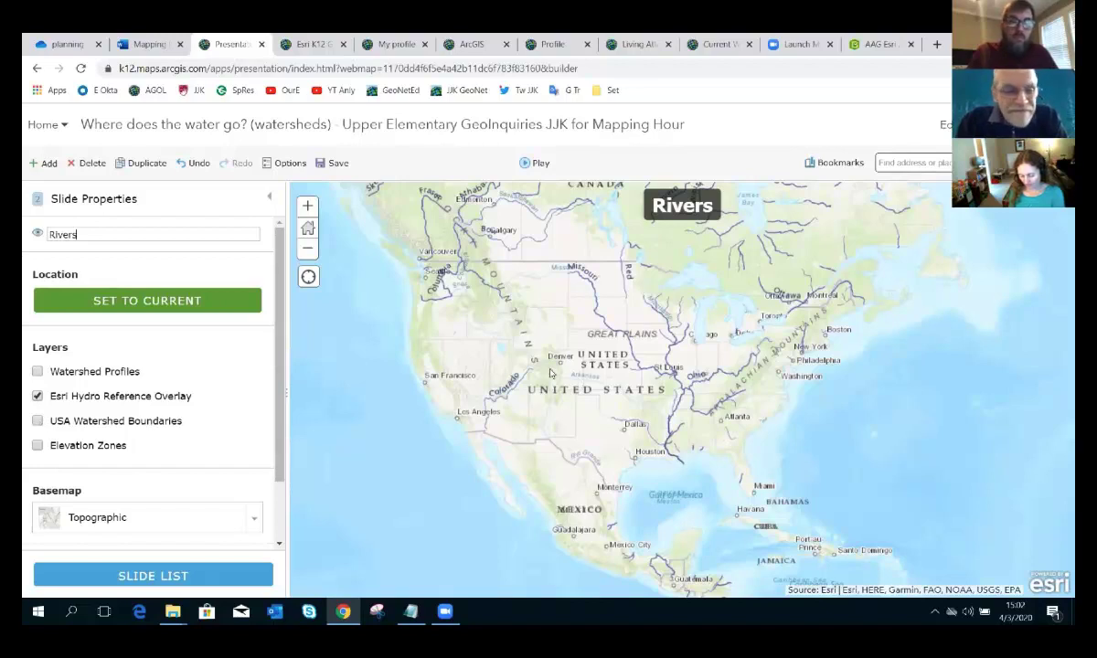
click(224, 299)
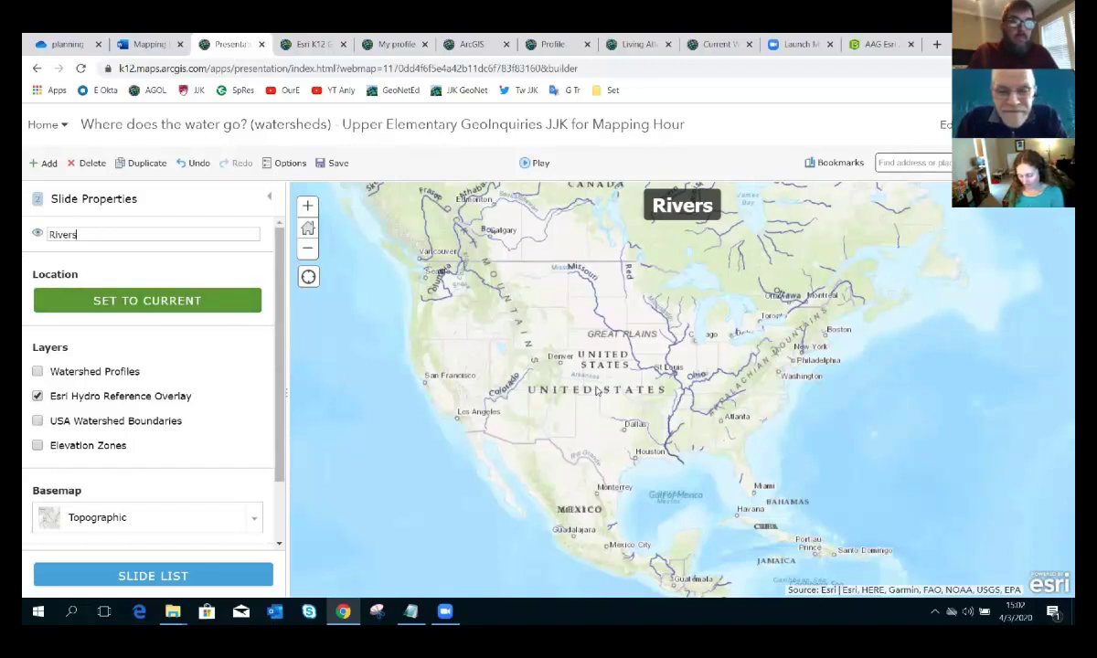
click(205, 300)
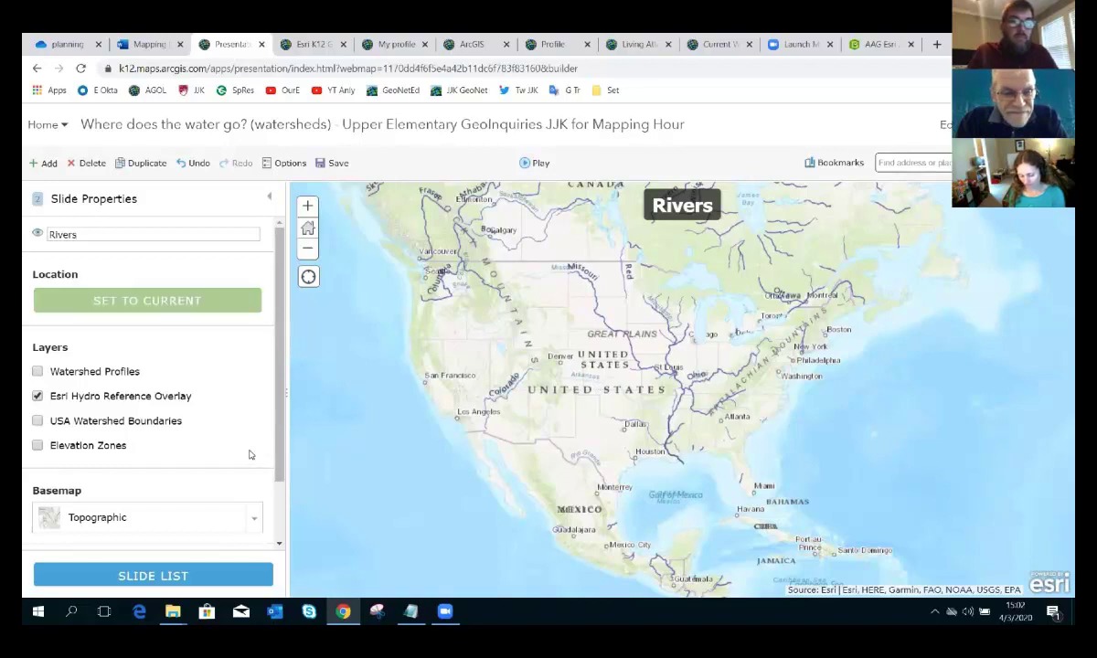
Step: Set the Rivers slide's basemap to Terrain with Labels and return to the slide list
click(161, 519)
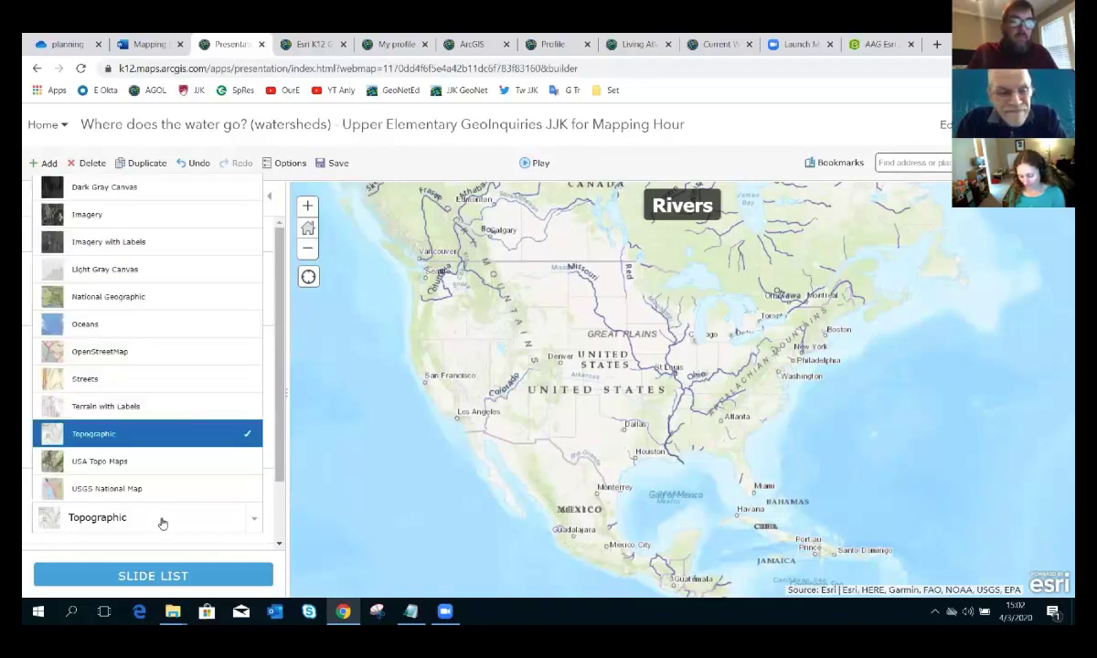
click(122, 410)
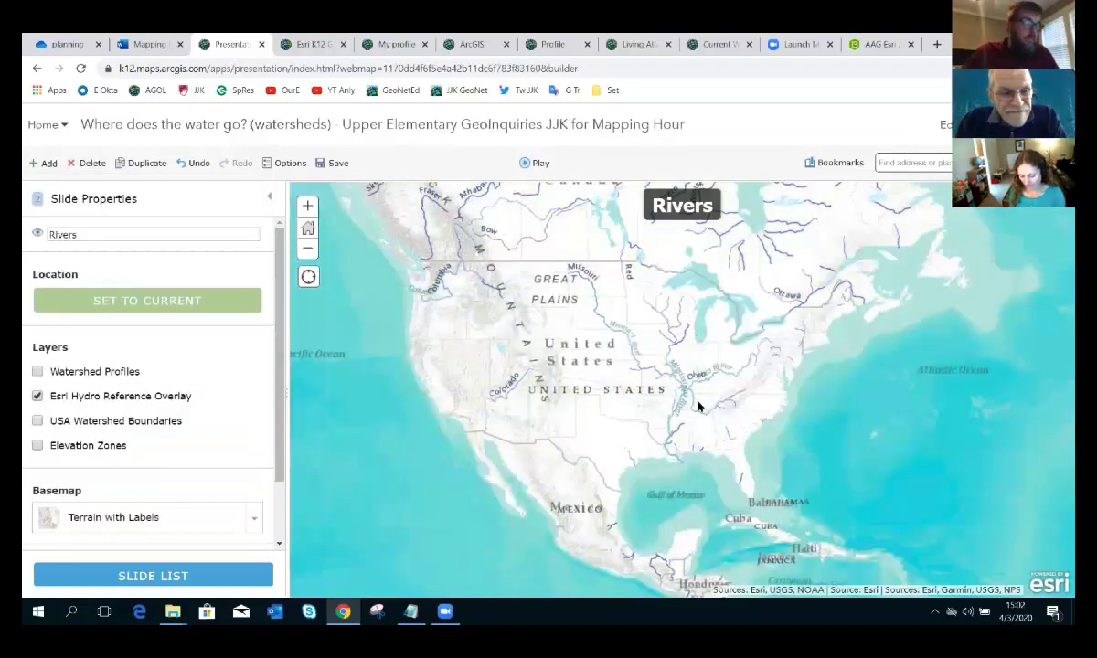
scroll(697, 406, up, 3)
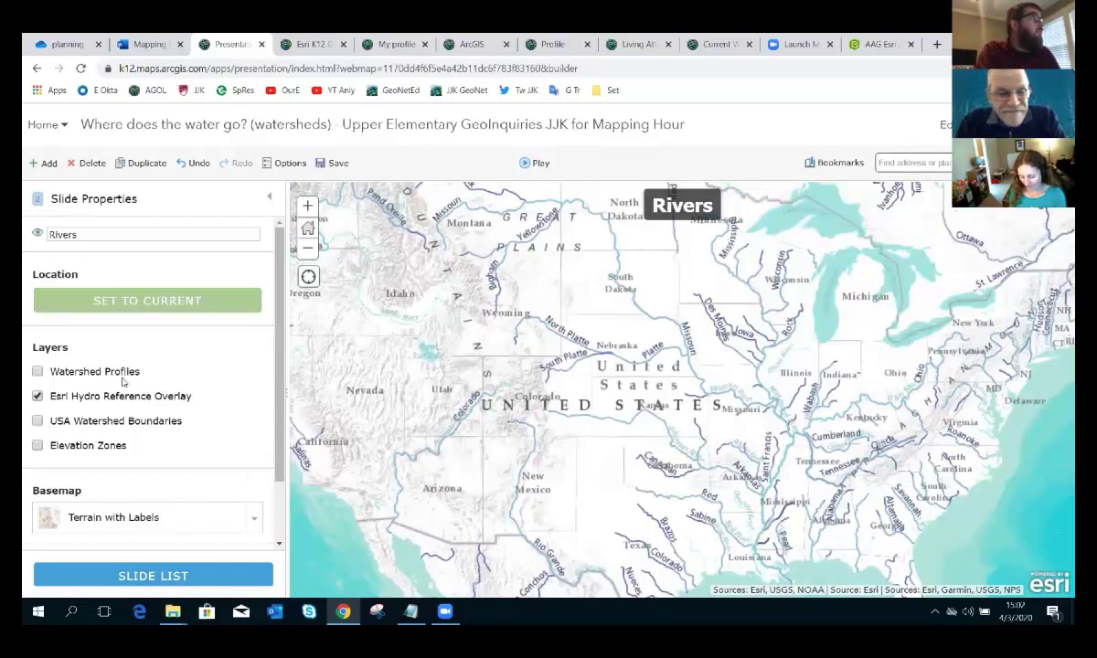
click(164, 576)
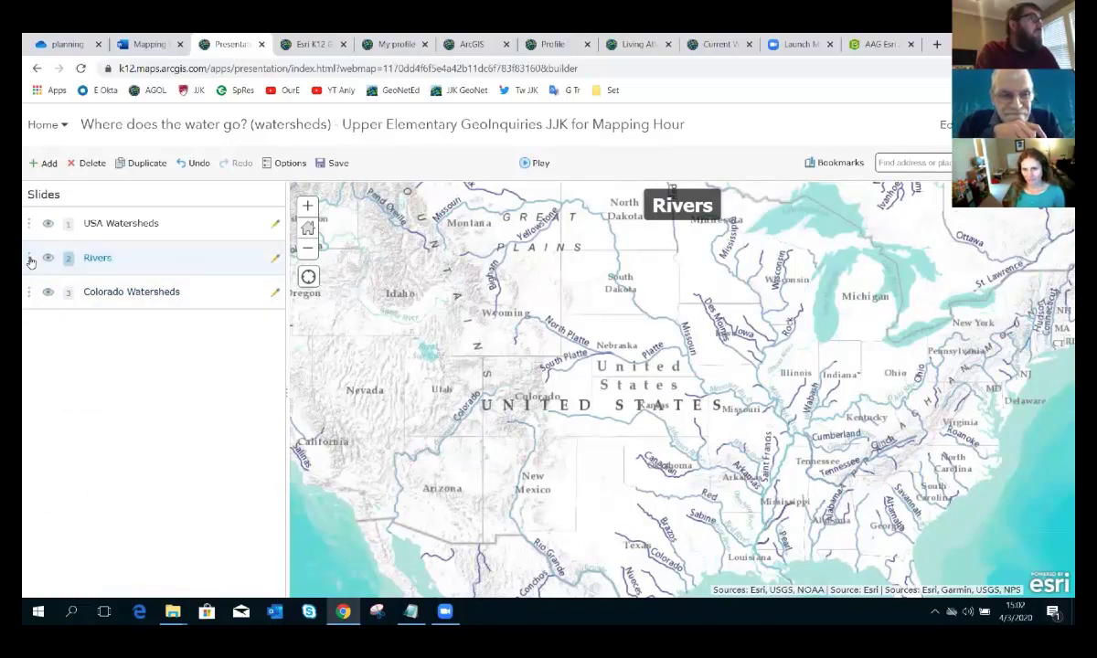
Step: Save the presentation with the Rivers slide in second place and play it
drag(31, 262, 89, 302)
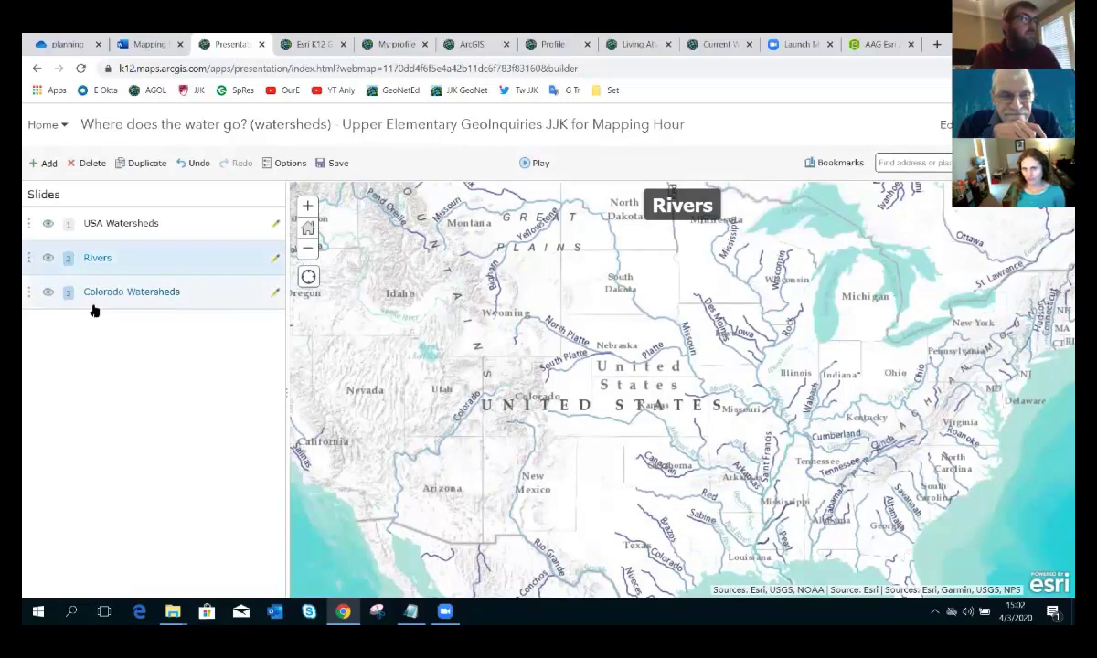
click(336, 163)
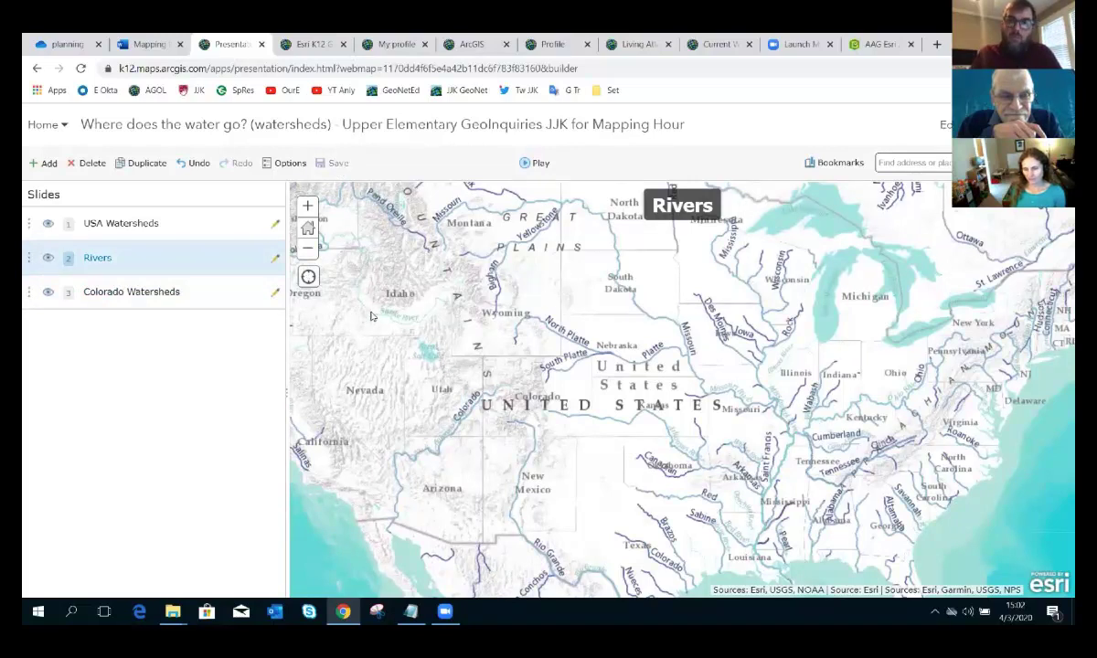
click(530, 168)
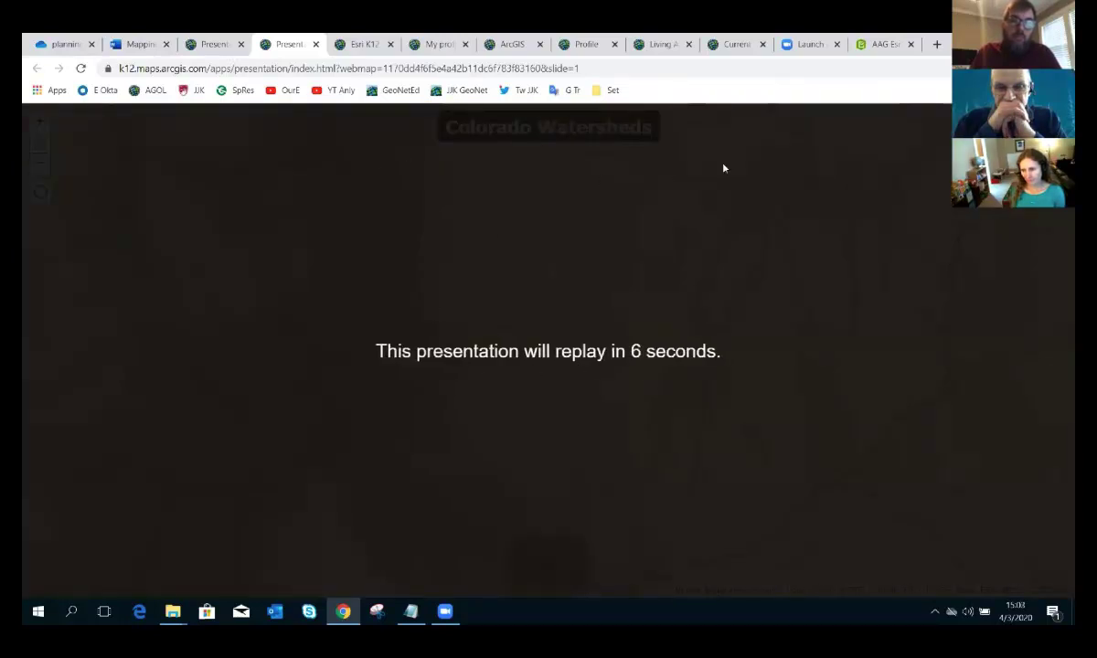
Step: Return to the presentation builder and set the slides' auto advance option to None
click(215, 44)
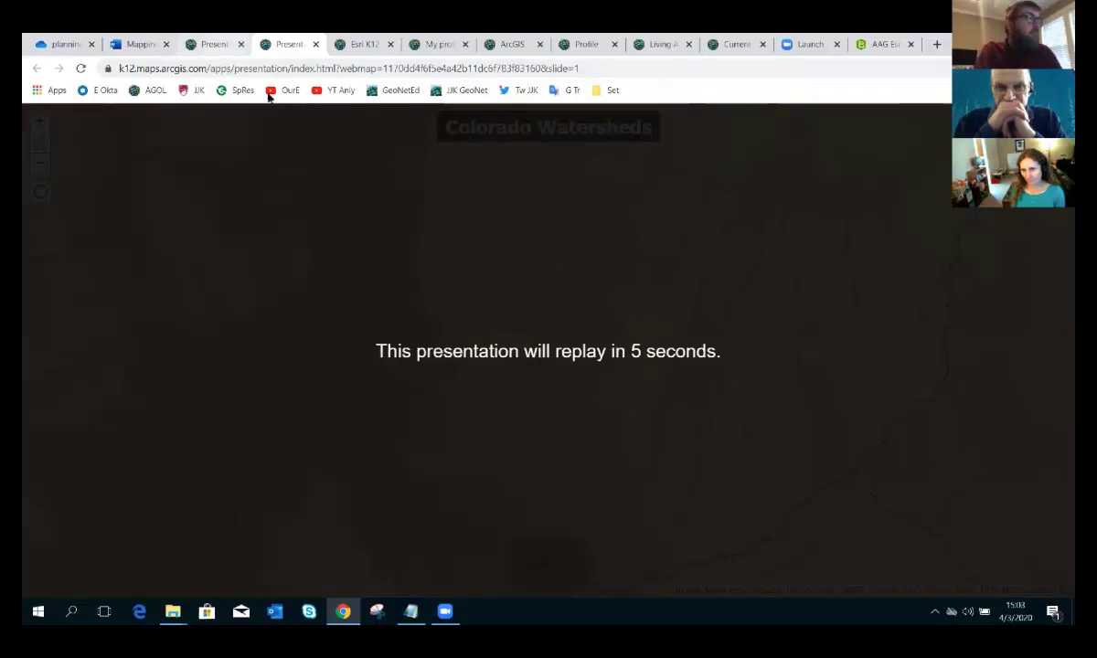
click(291, 163)
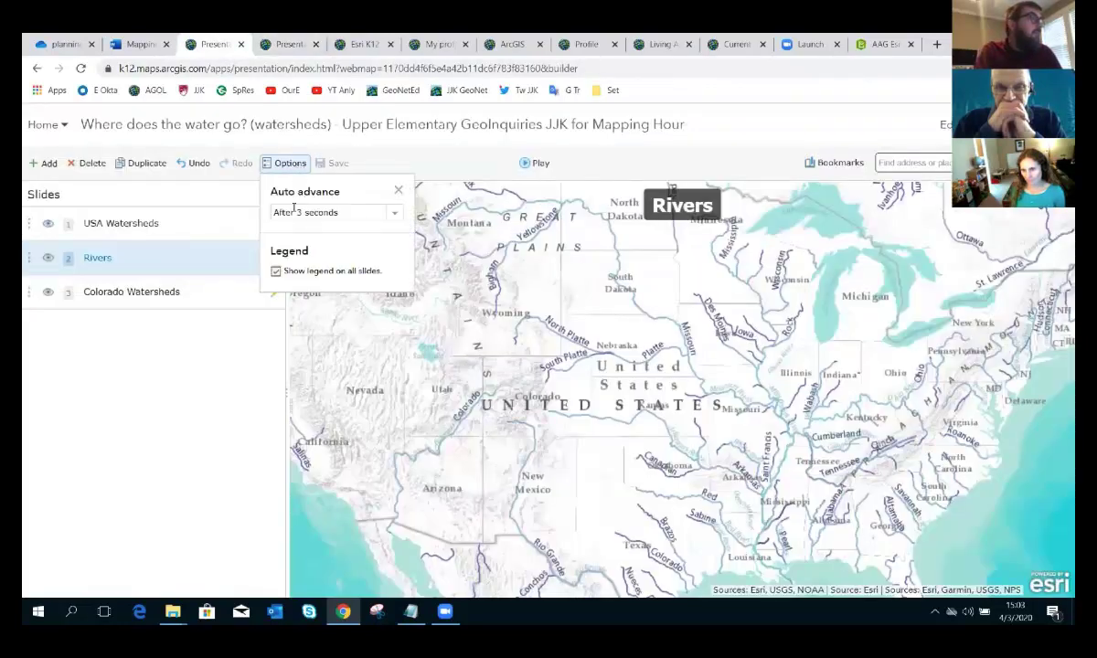
click(393, 212)
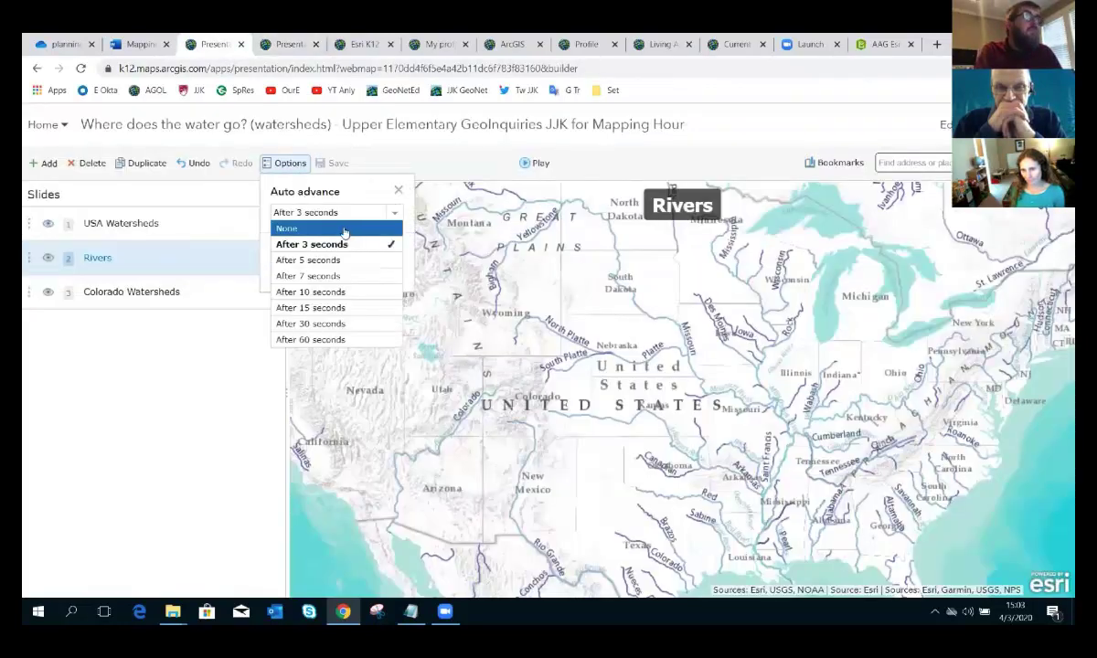
click(346, 228)
click(398, 189)
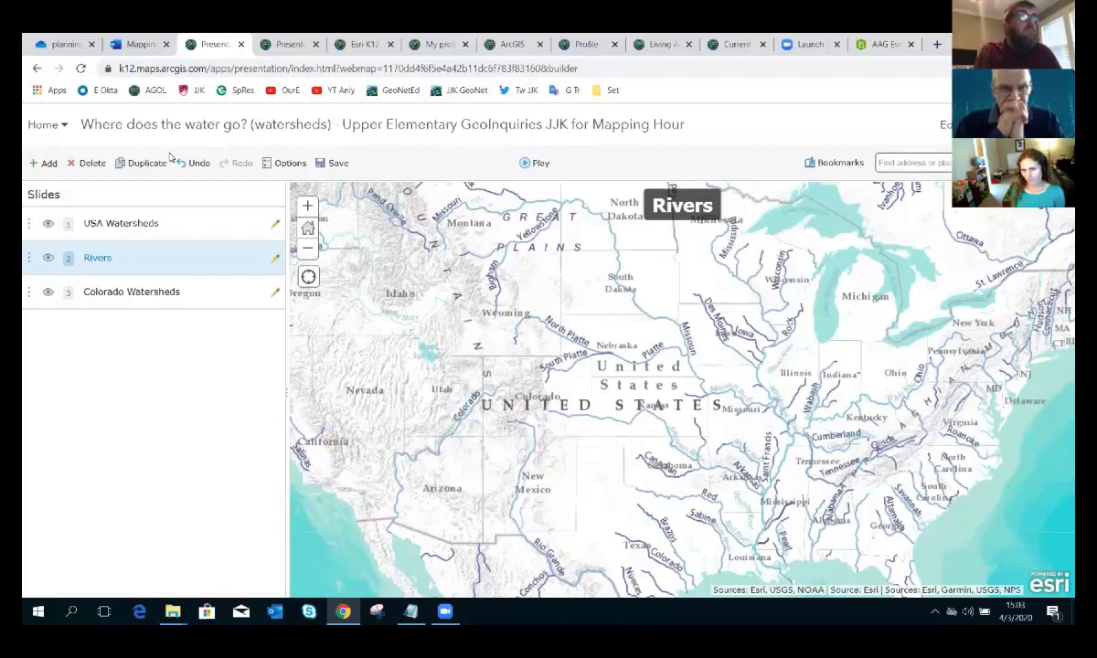
Step: Save the presentation while leaving it for the content list, and open the watersheds web map's item details
click(63, 128)
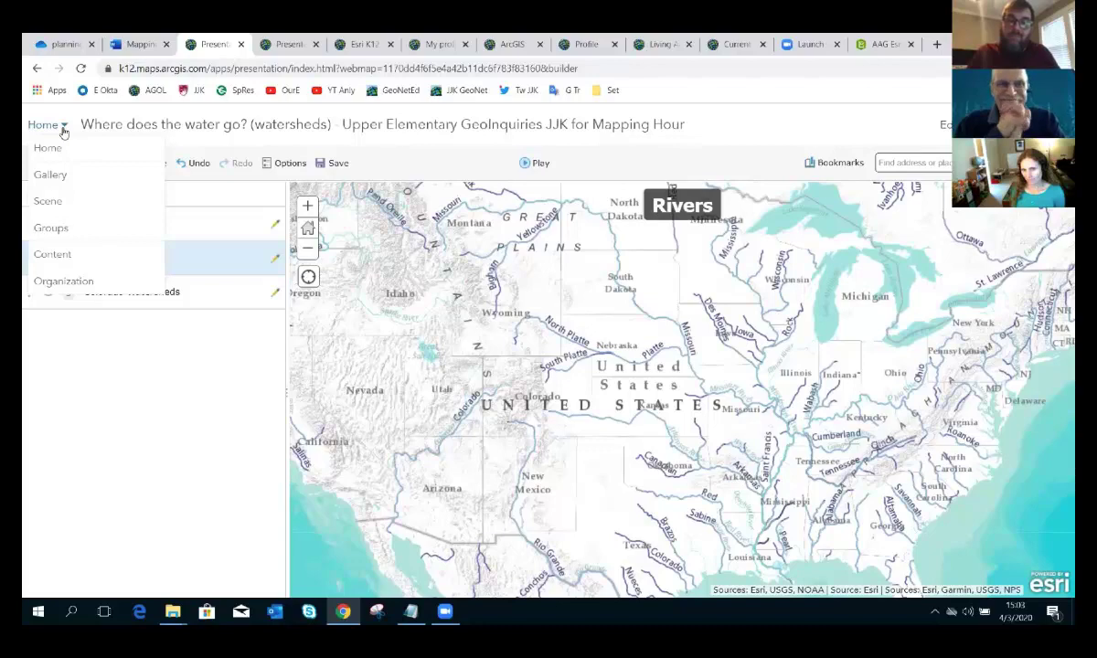
click(52, 255)
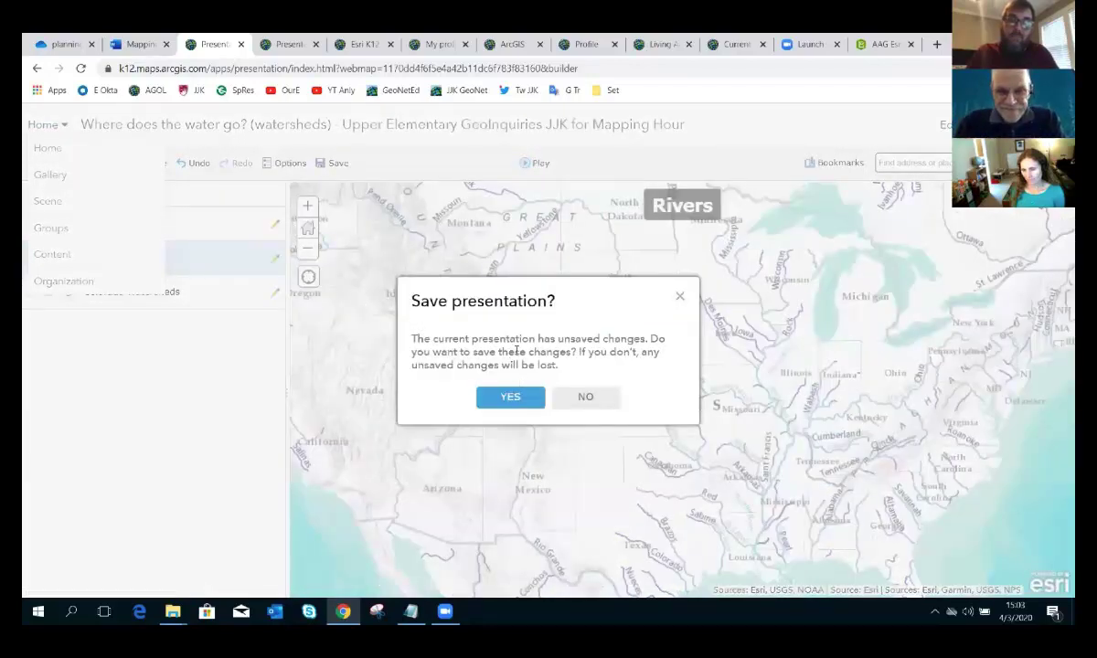
click(511, 398)
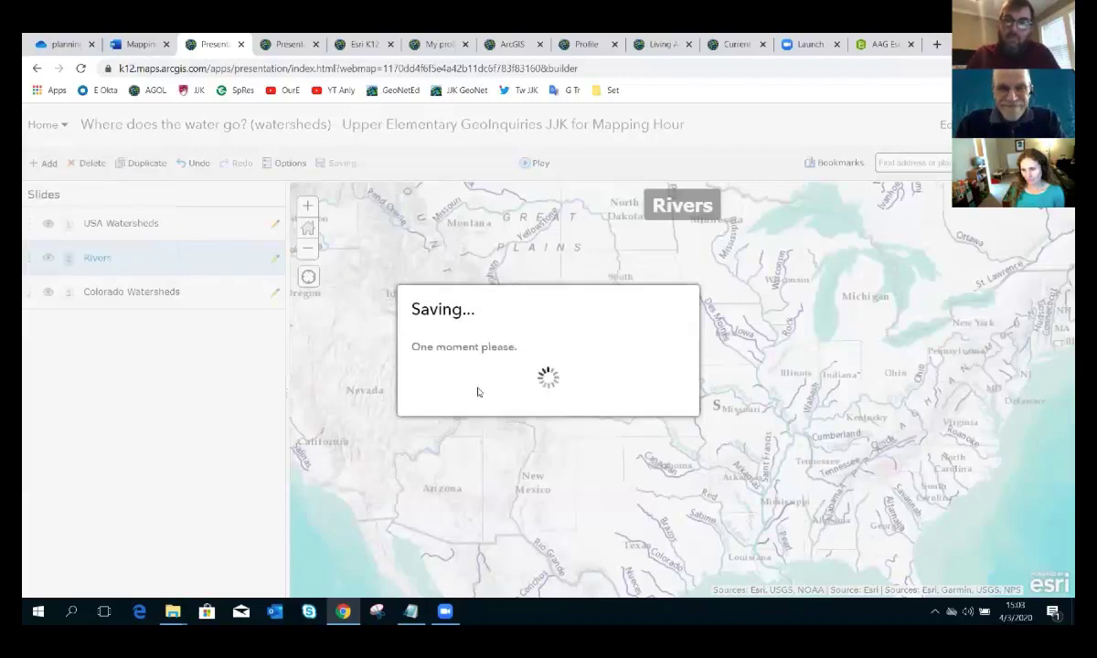
click(548, 374)
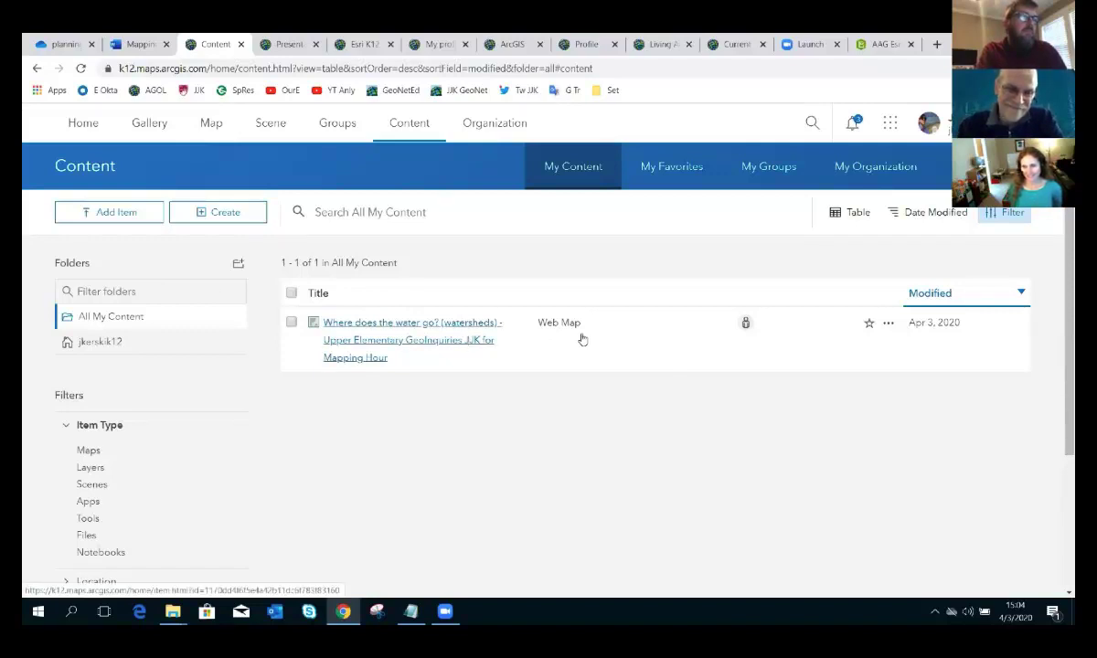
click(440, 340)
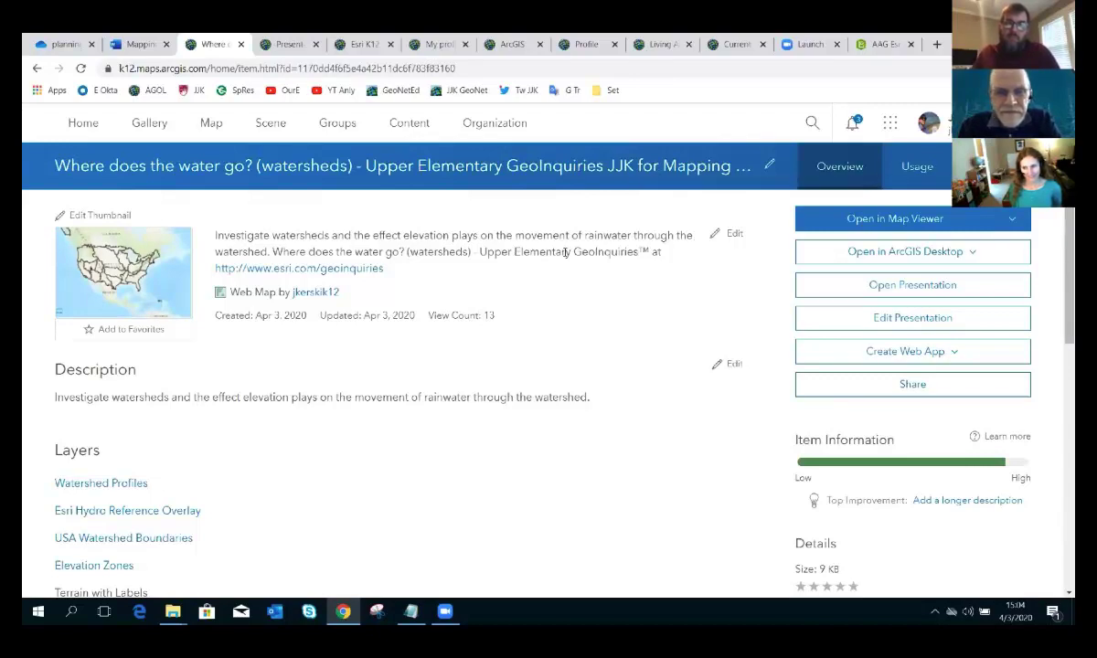
Step: Copy the Notepad note on the Mapping Hour presentation, created 2 April 2020 and revised 3 April 2020, into the item description below its existing sentence
click(731, 364)
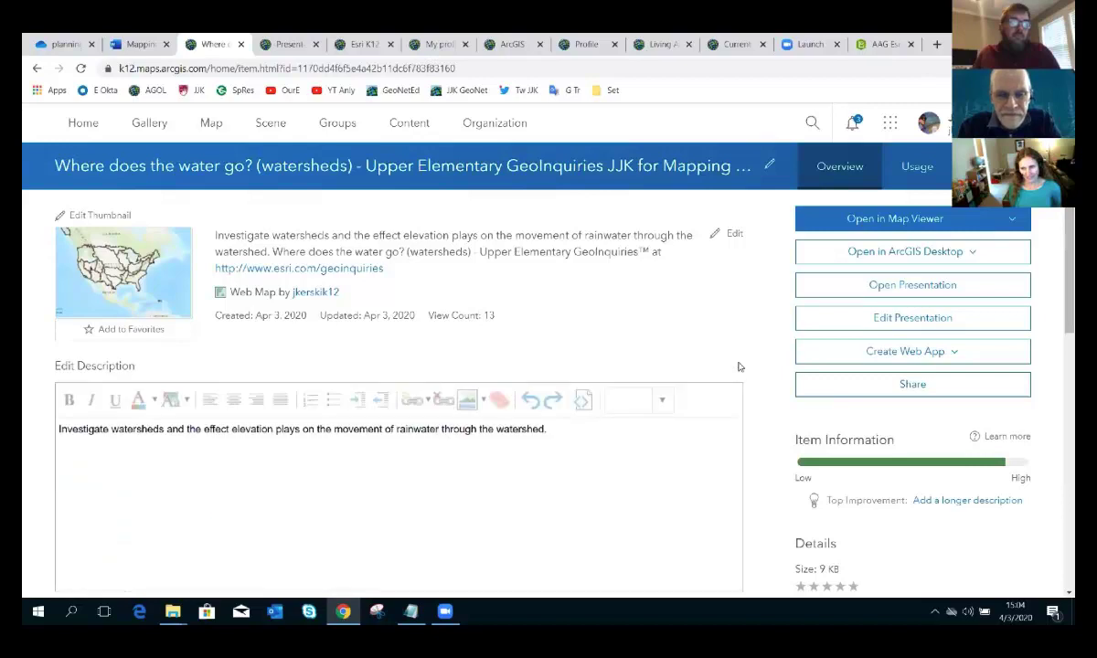
click(411, 611)
drag(747, 203, 664, 166)
key(ctrl+c)
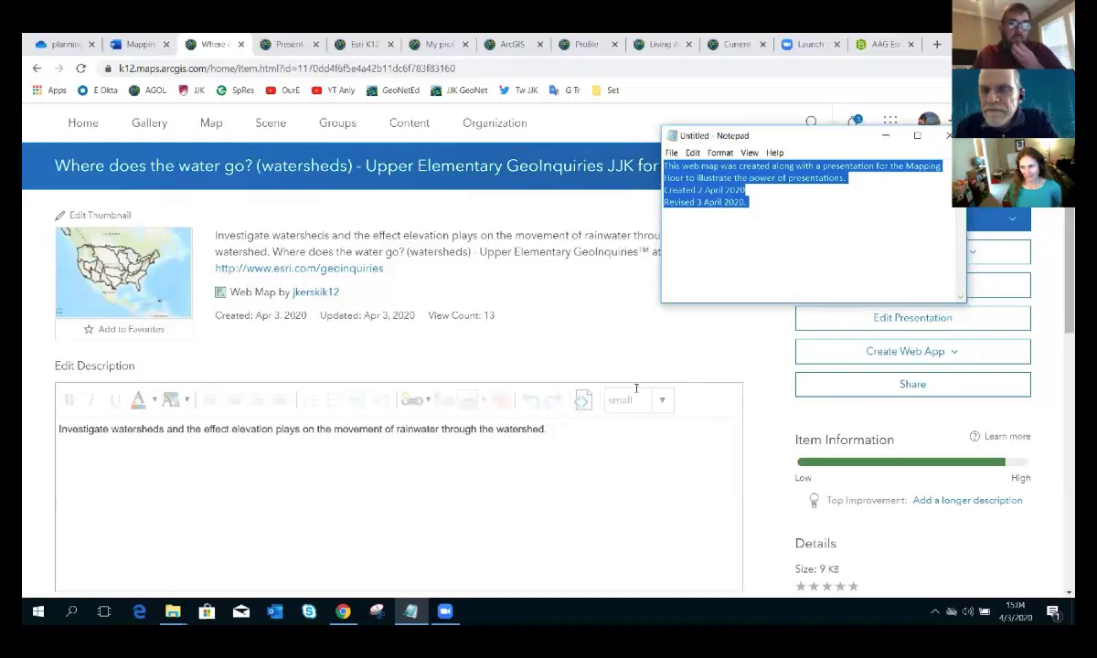
click(598, 427)
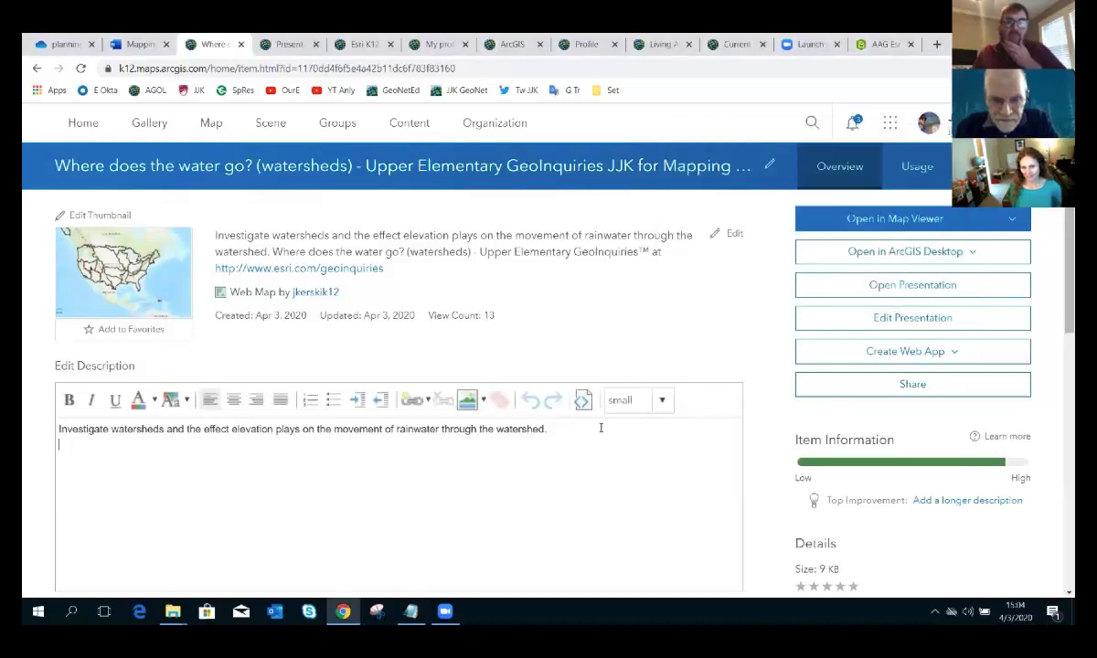
key(Return)
key(ctrl+v)
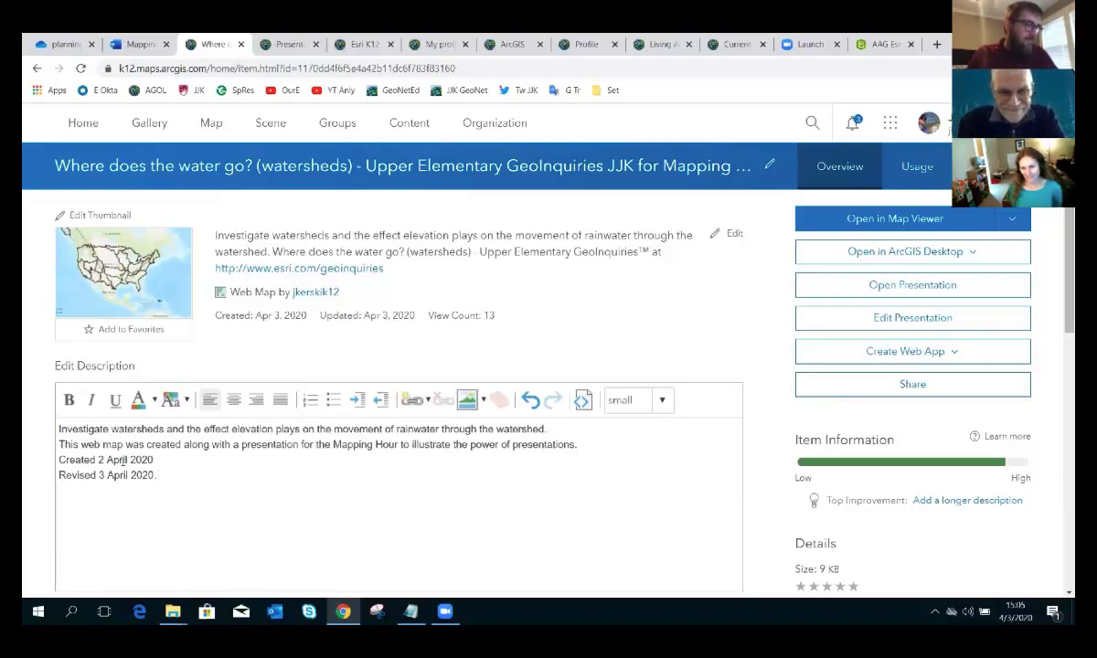
click(166, 476)
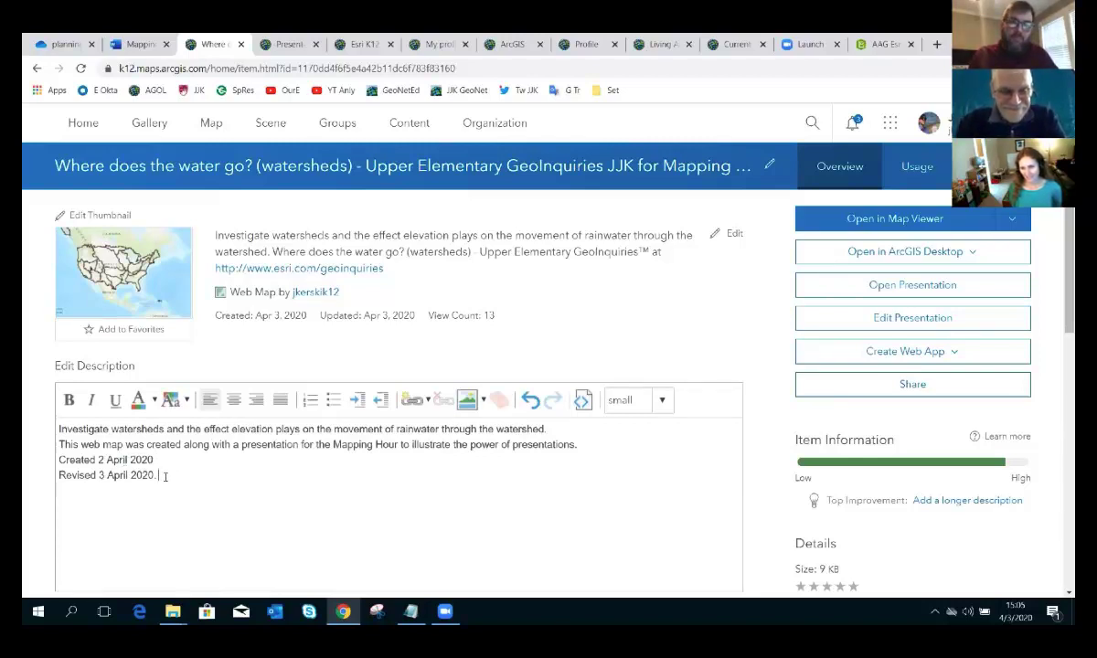
drag(82, 445, 545, 445)
click(522, 446)
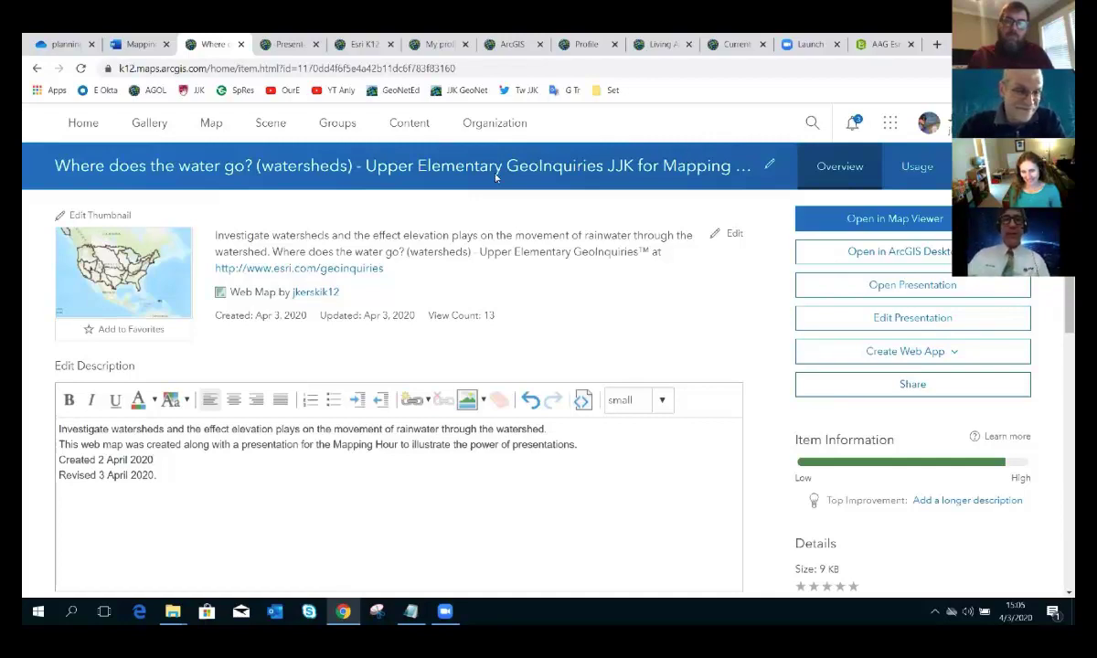
Step: Examine the web map owner's profile card, including the full biography, groups and items
click(321, 298)
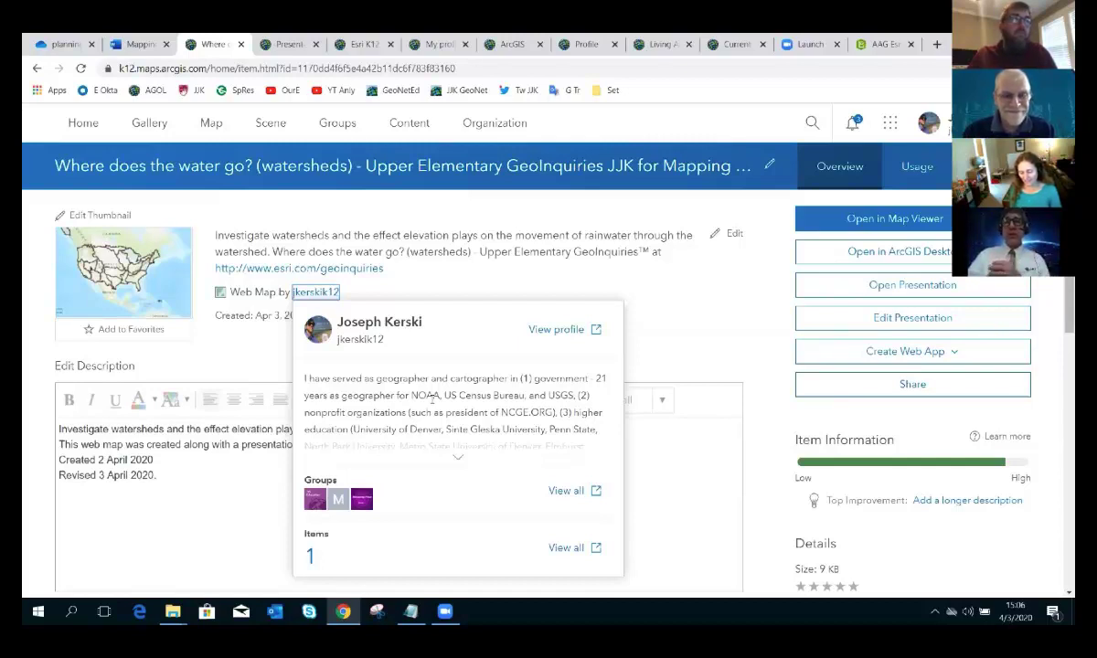
click(458, 456)
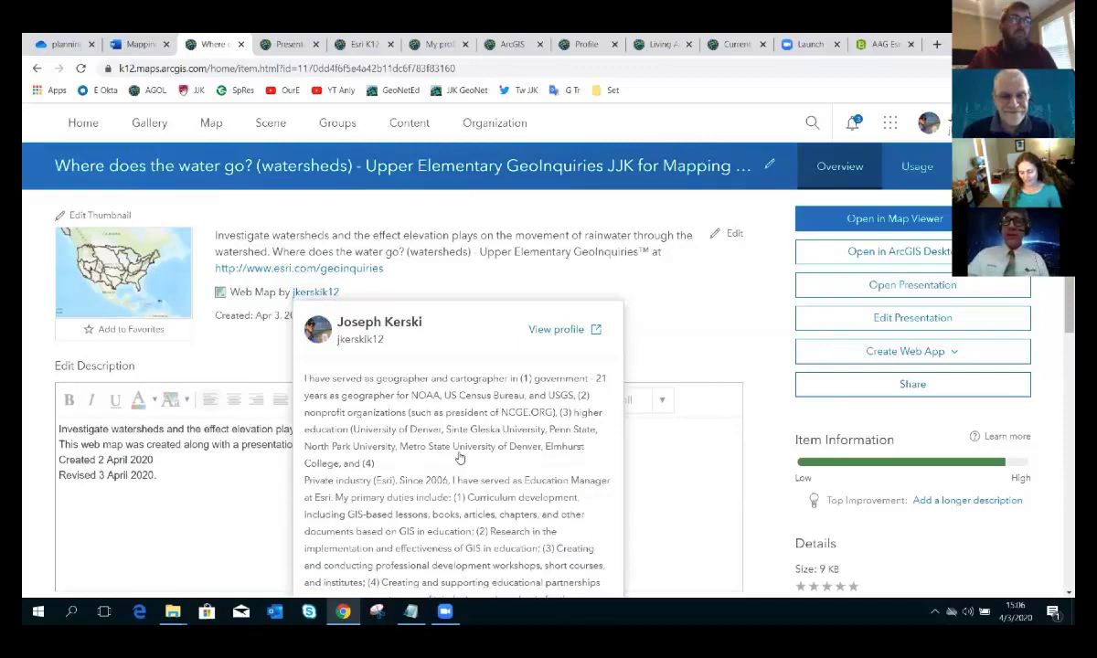
scroll(457, 452, down, 1)
scroll(457, 449, down, 1)
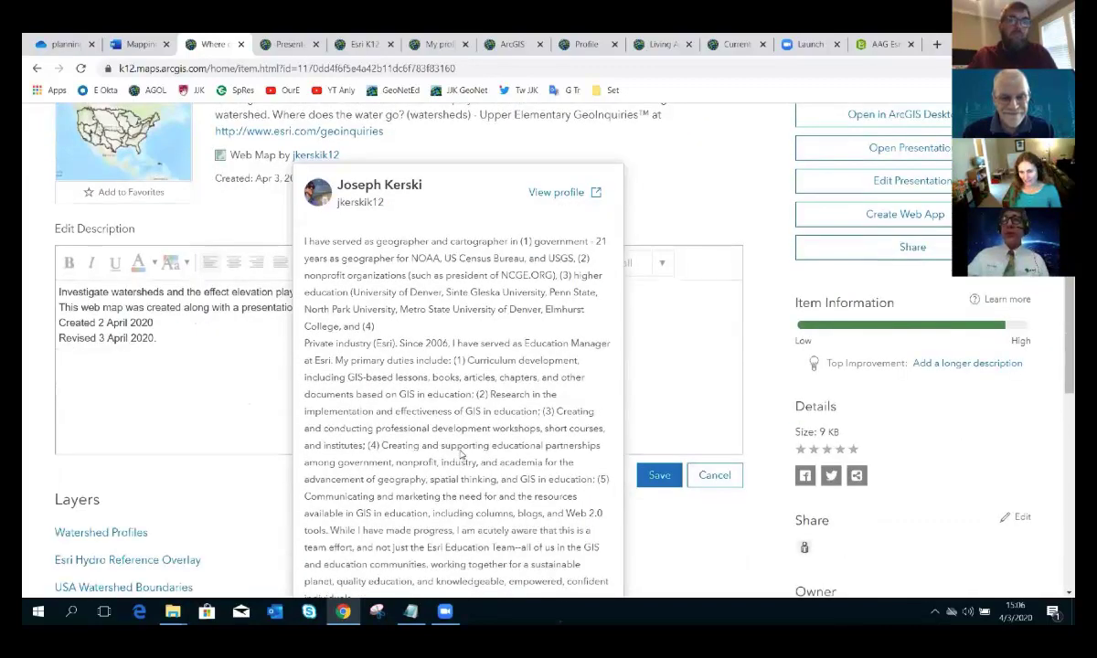
scroll(460, 454, up, 2)
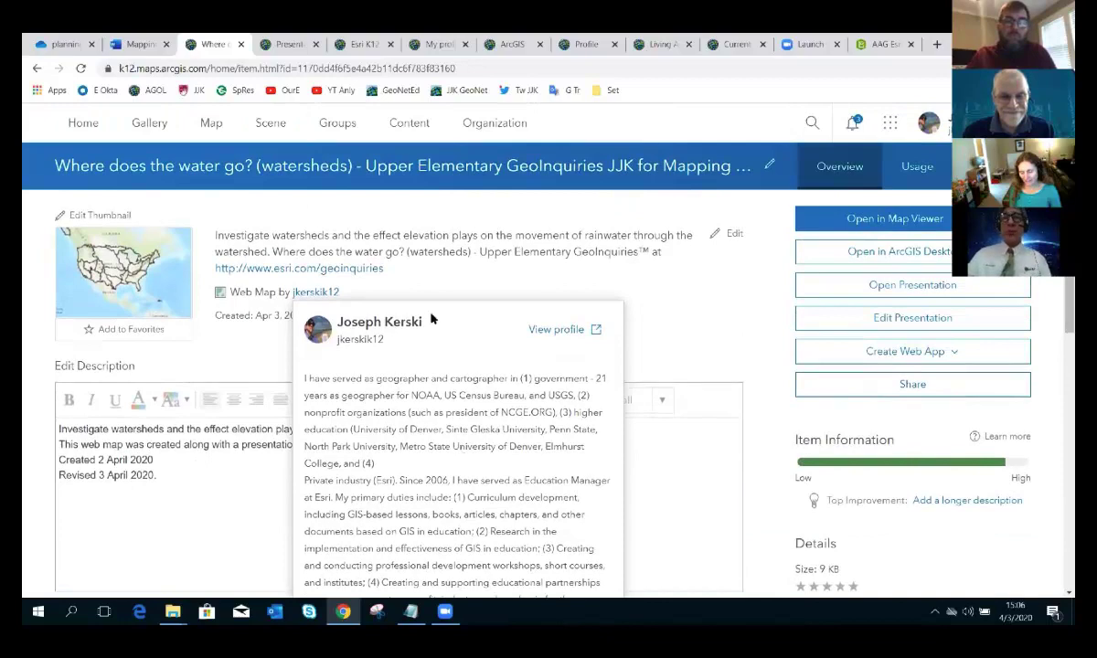
scroll(433, 408, down, 3)
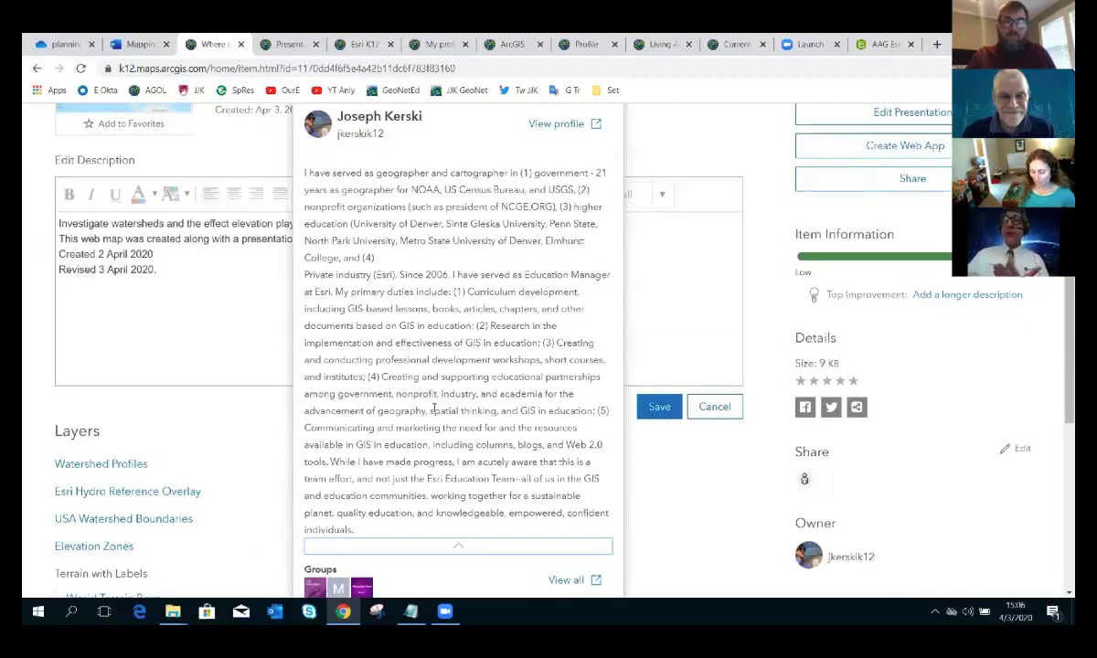
scroll(433, 409, up, 3)
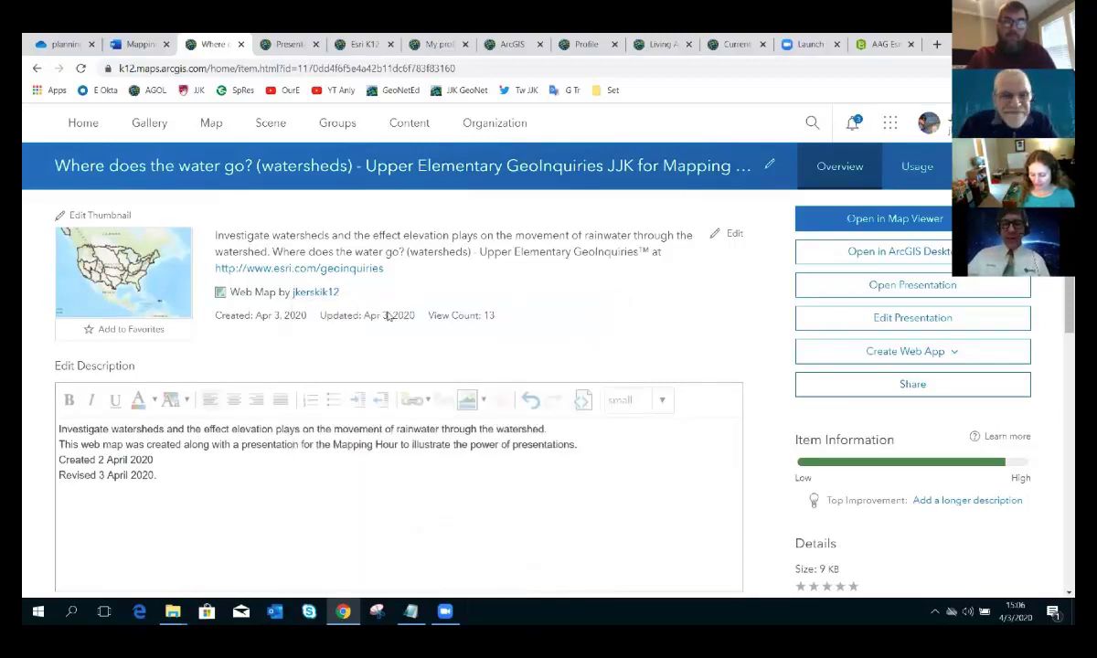
mouse_move(301, 291)
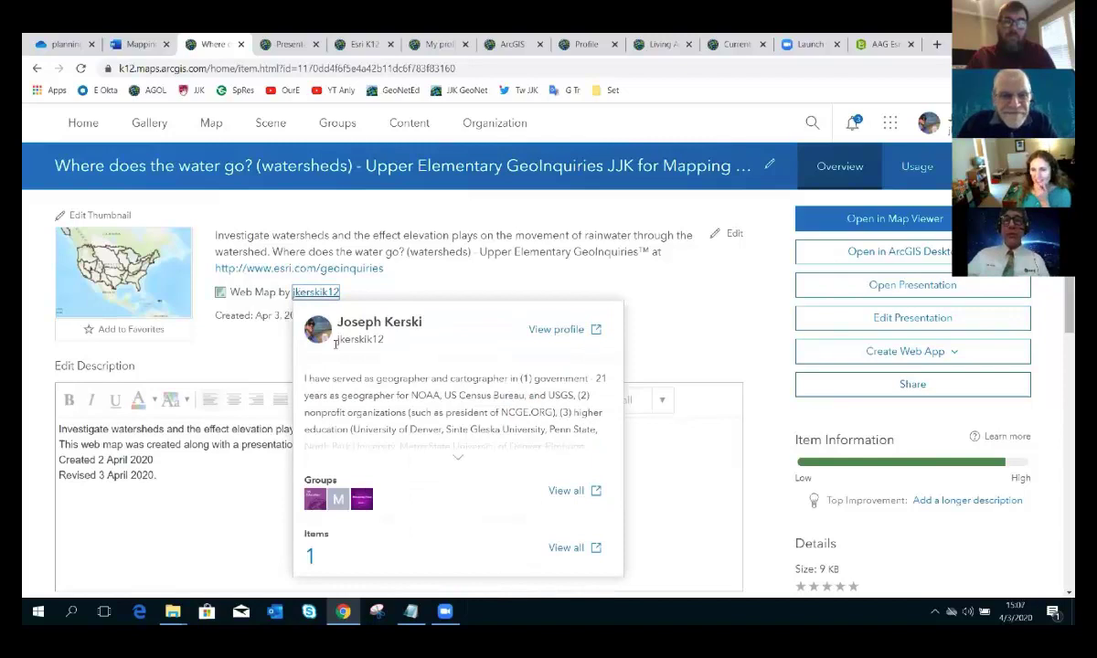
scroll(335, 344, down, 1)
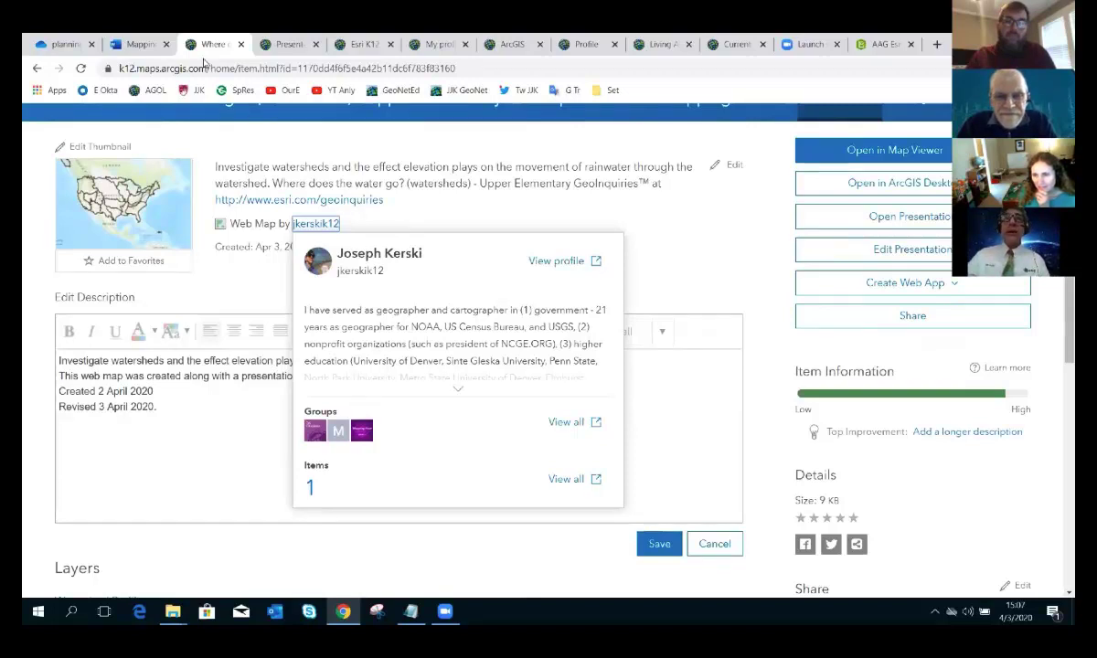
scroll(212, 159, up, 1)
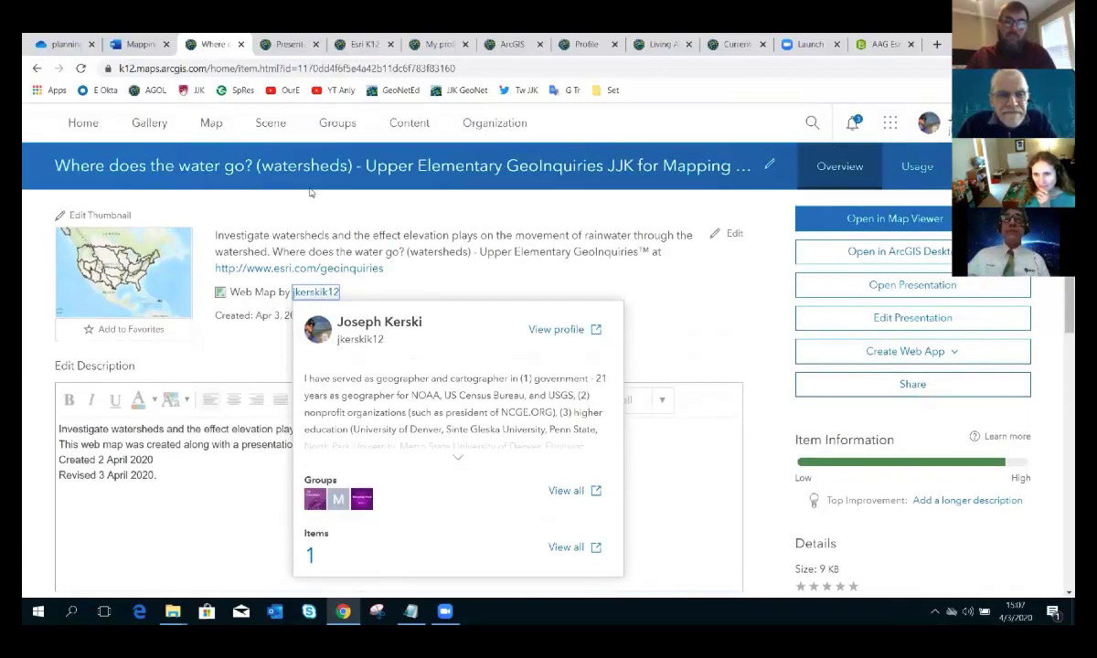
Step: Open the signed-in account's profile page and choose Organization as its profile visibility
click(393, 126)
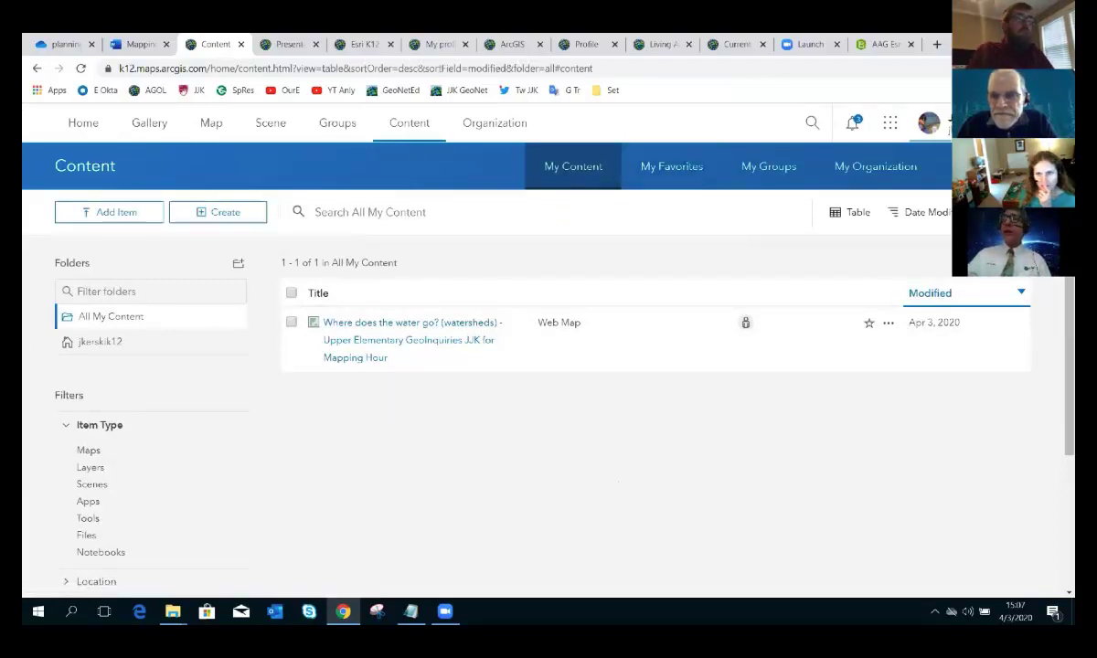
click(929, 122)
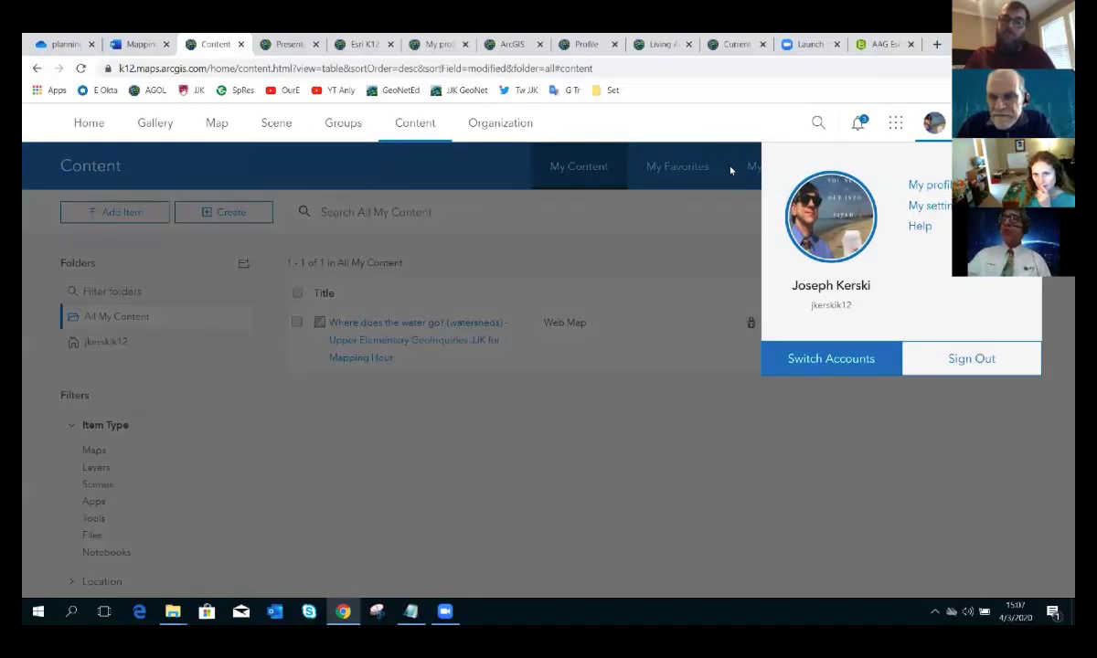
click(938, 190)
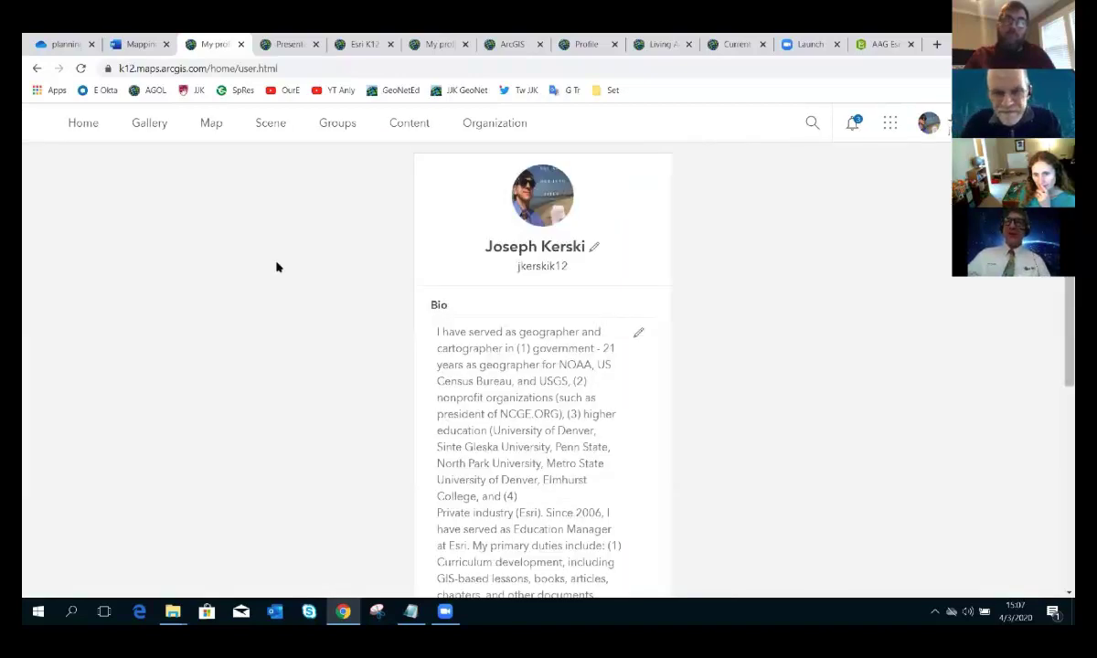
scroll(639, 307, down, 2)
scroll(554, 222, down, 1)
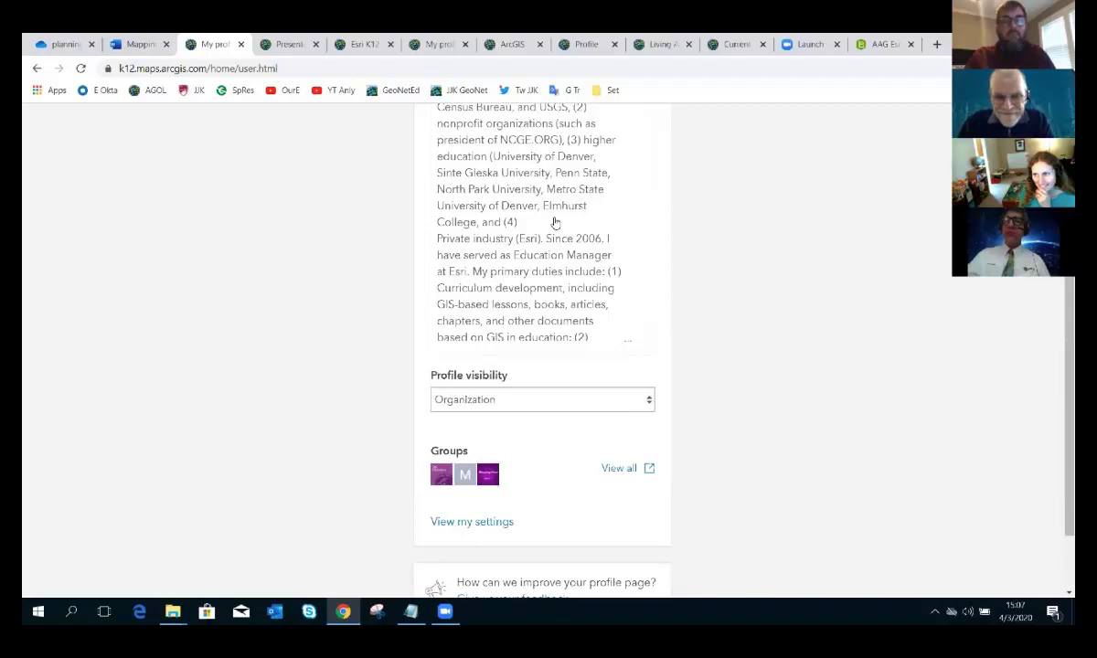
scroll(502, 276, down, 1)
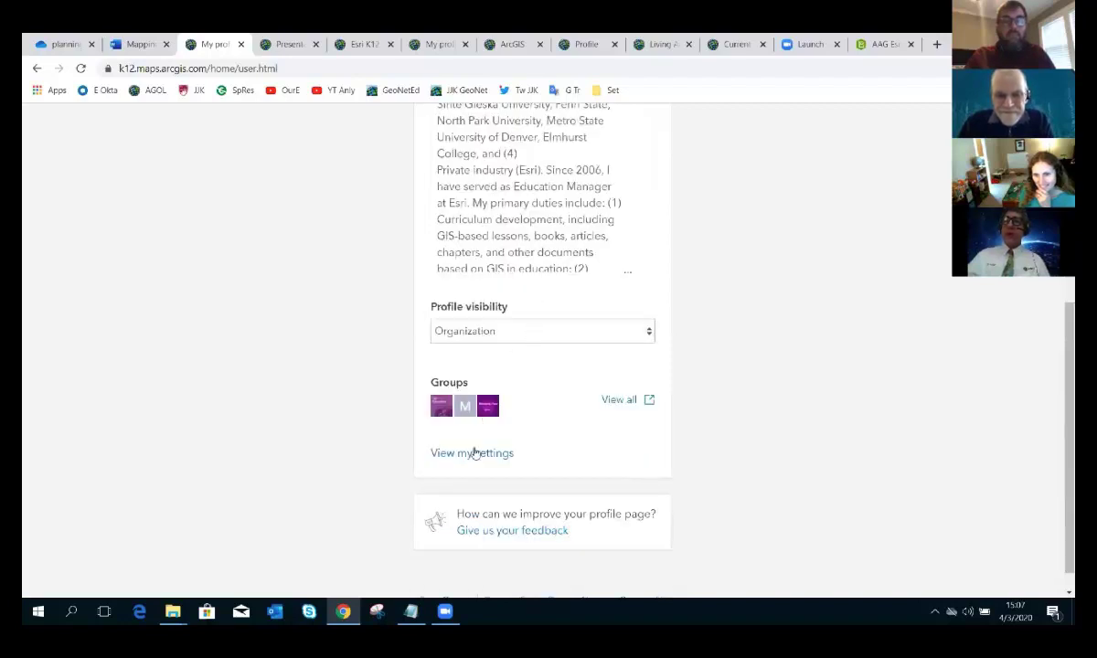
click(485, 338)
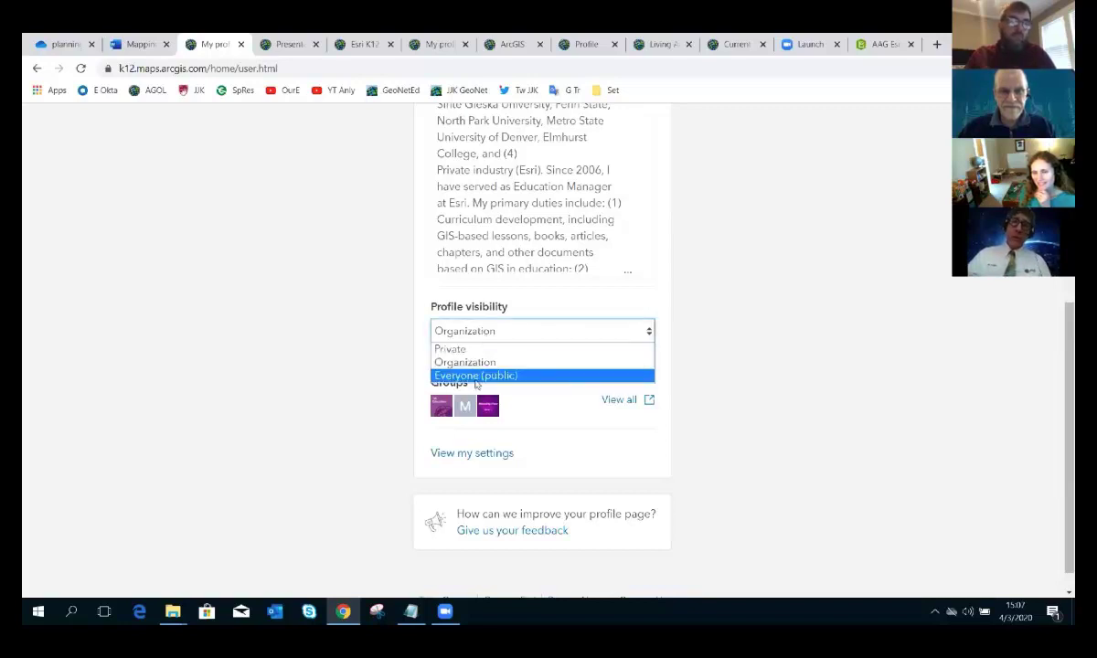
click(479, 362)
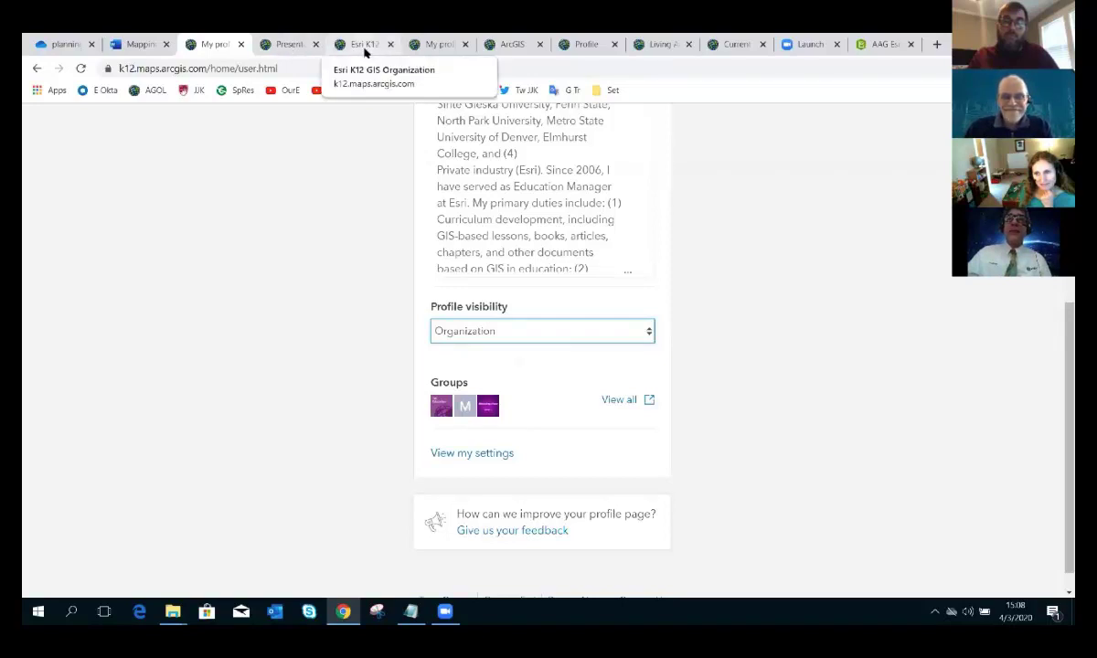
Step: Review the tornado search results, a contributor's public profile, the Living Atlas weather layers, and the Current Weather and Wind Station Data item details
click(507, 43)
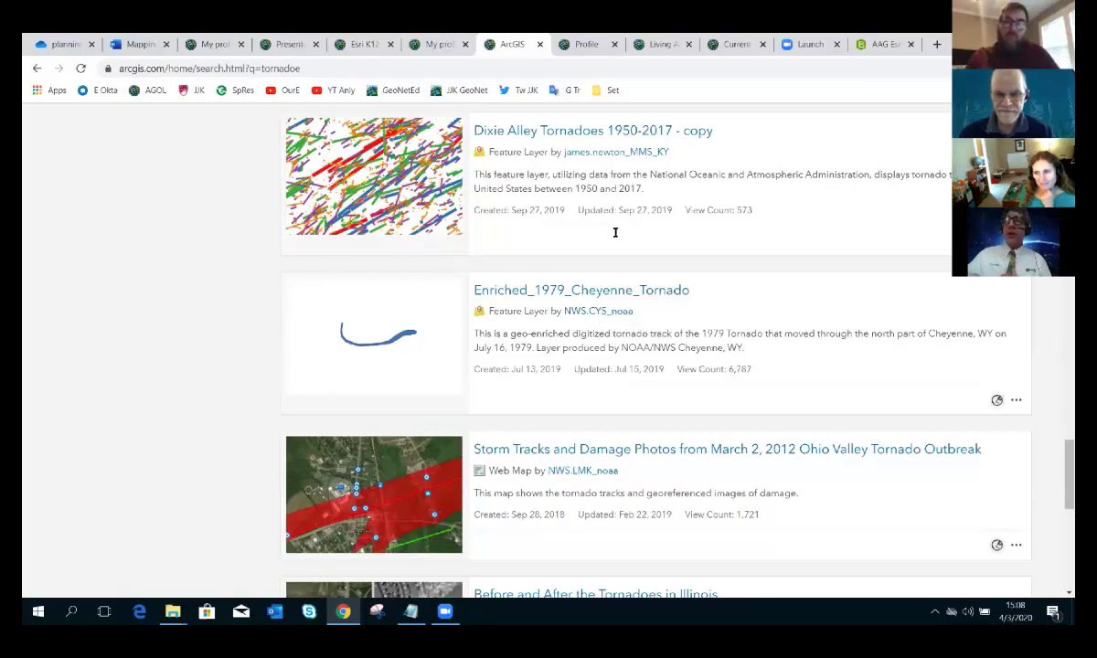
click(585, 44)
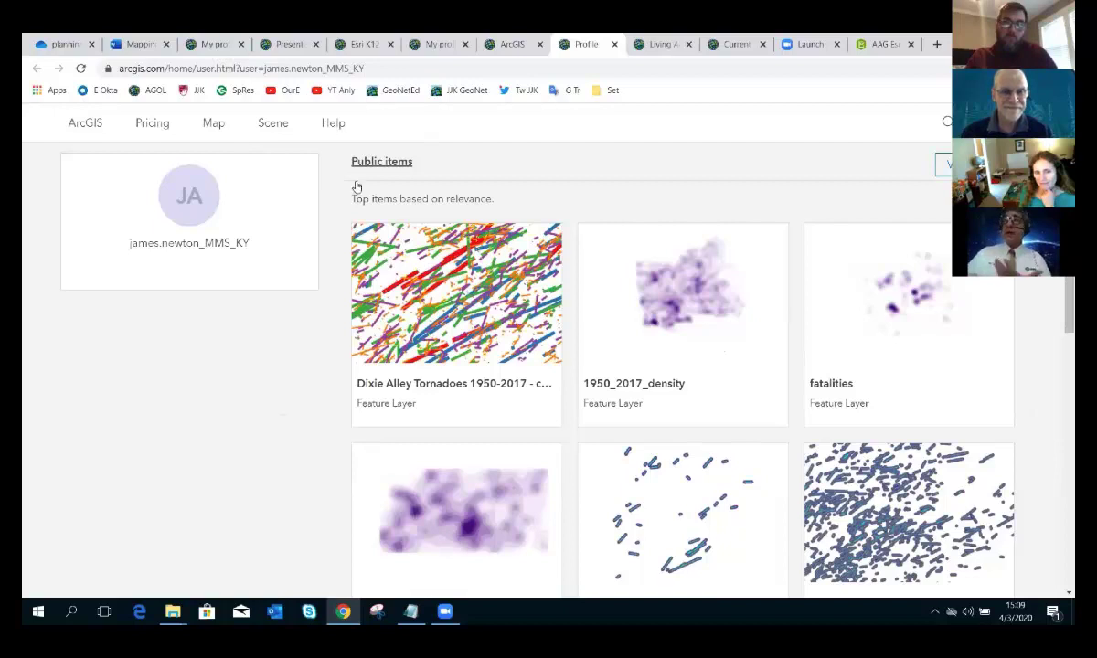
click(639, 46)
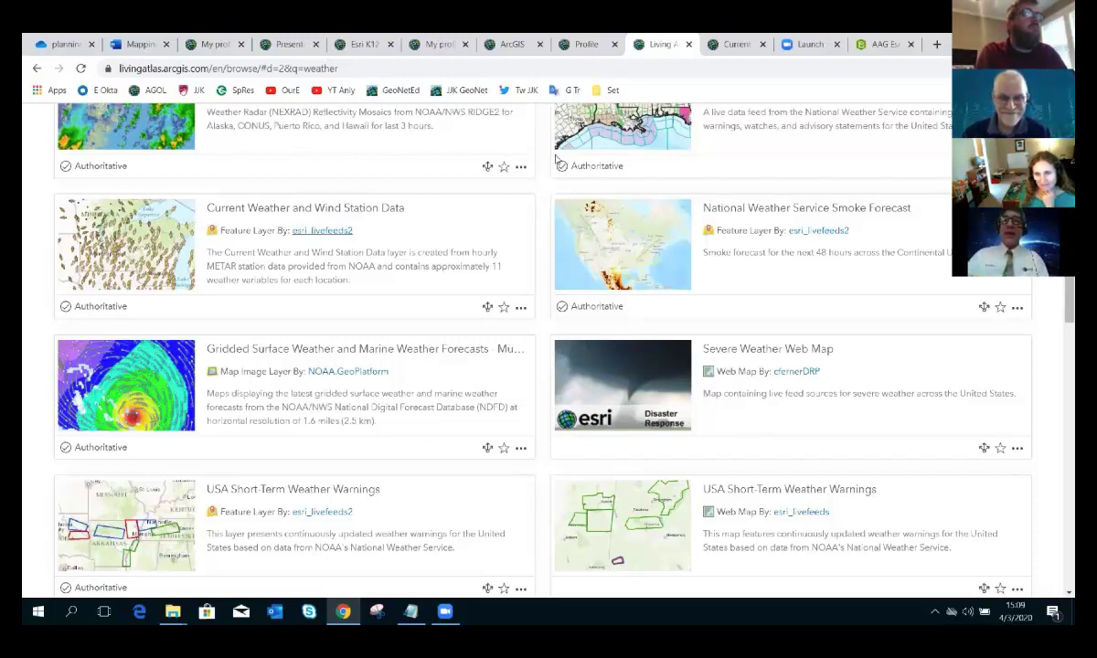
click(722, 46)
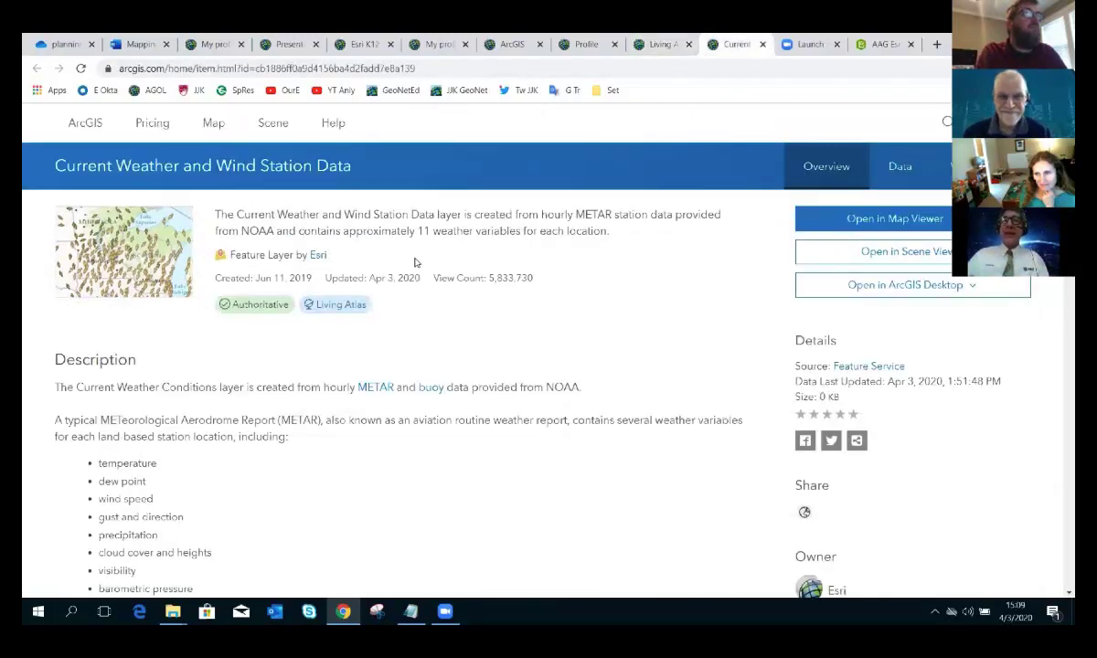
Step: Examine the Current Weather and Wind Station Data description, including its weather variables, sources, update frequency, coverage, default symbology, owner and credits
scroll(414, 262, down, 4)
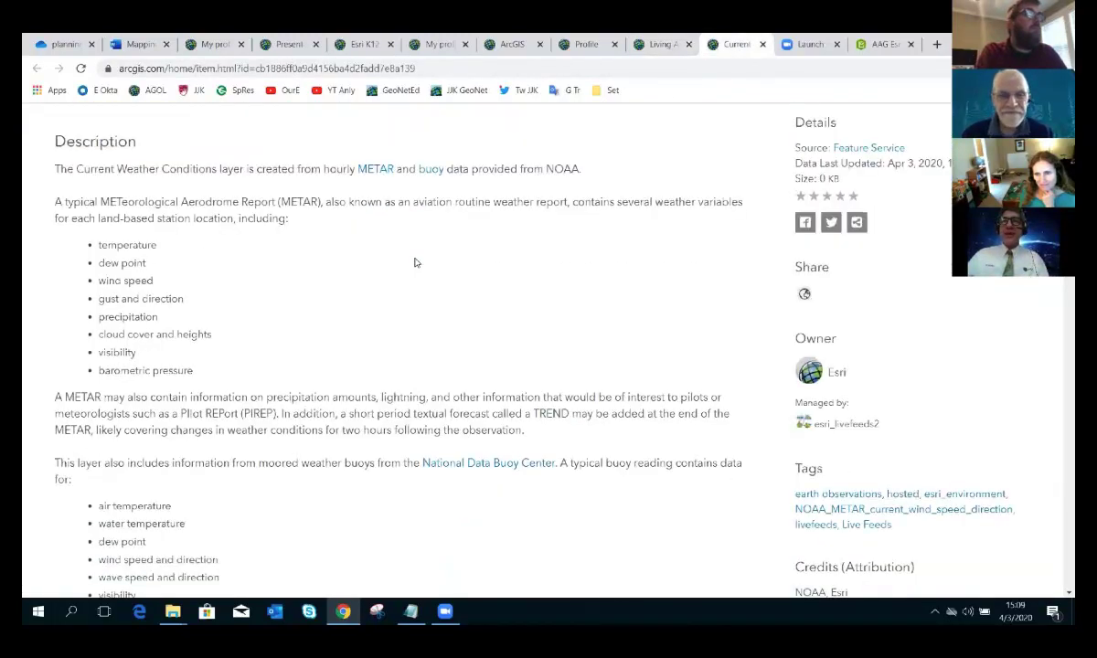
scroll(414, 262, down, 1)
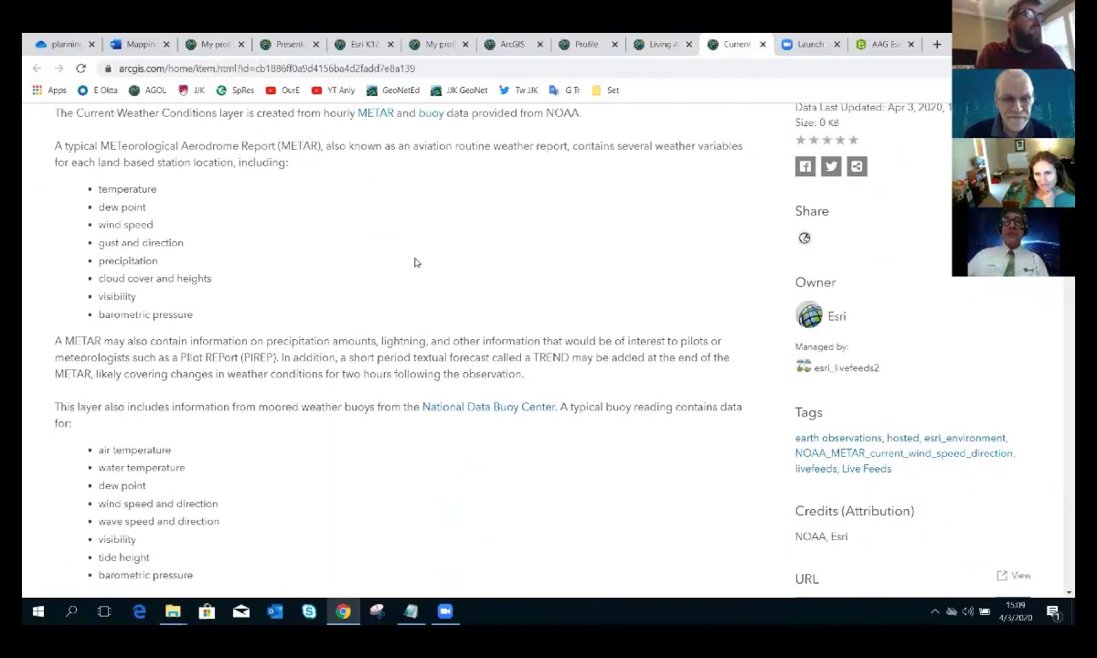
scroll(414, 262, up, 3)
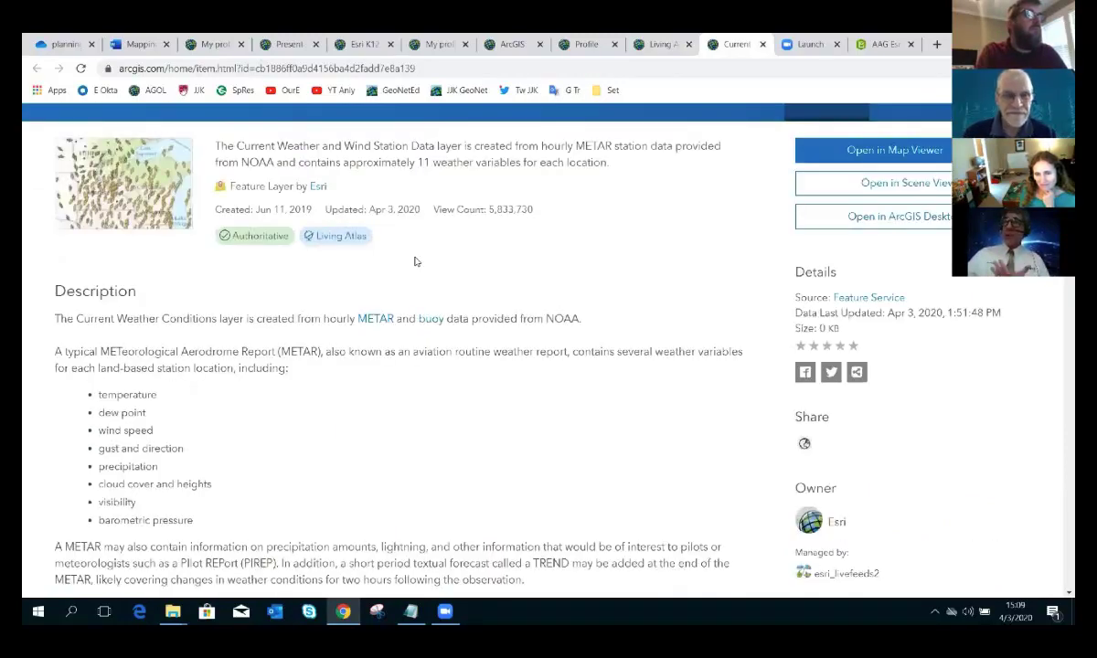
scroll(414, 263, down, 3)
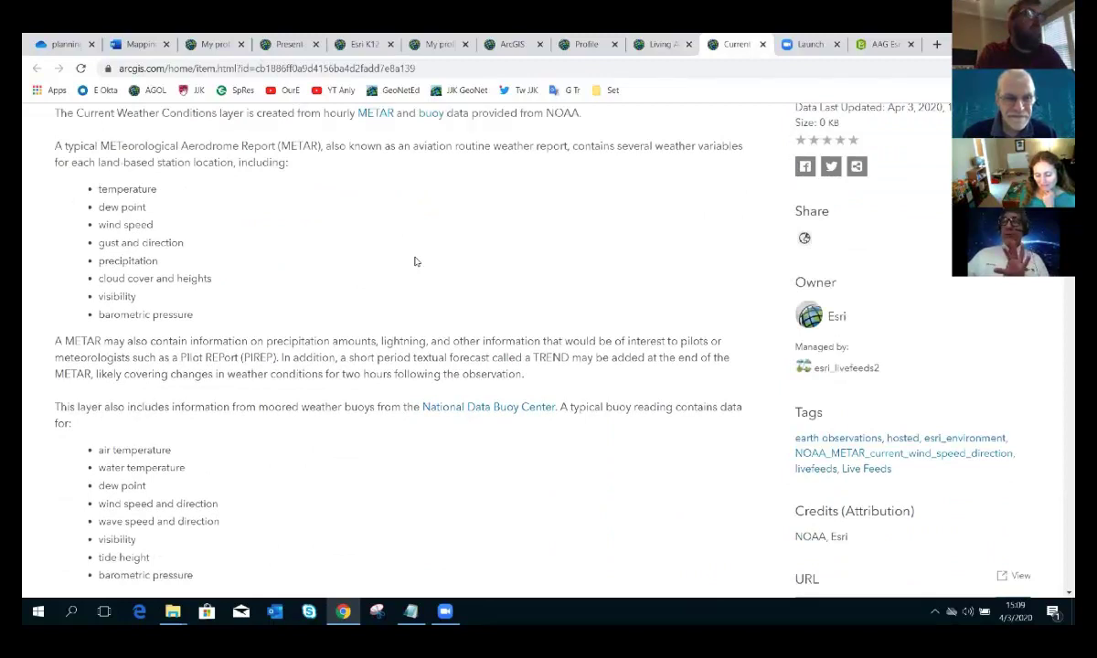
scroll(414, 262, down, 2)
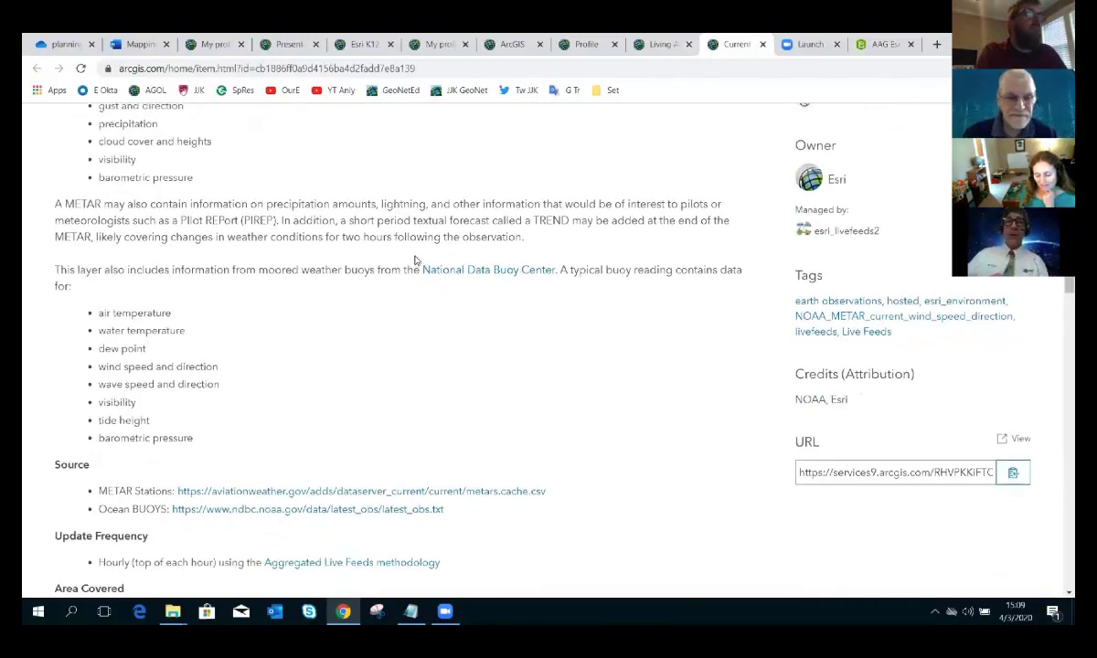
scroll(414, 260, down, 1)
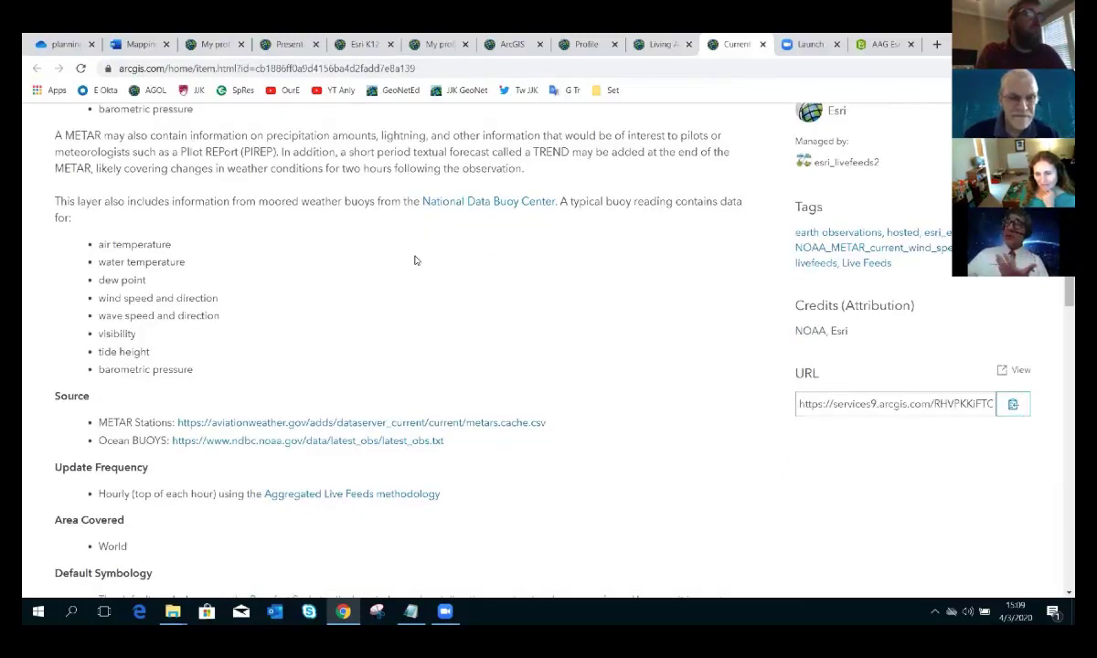
scroll(414, 260, down, 1)
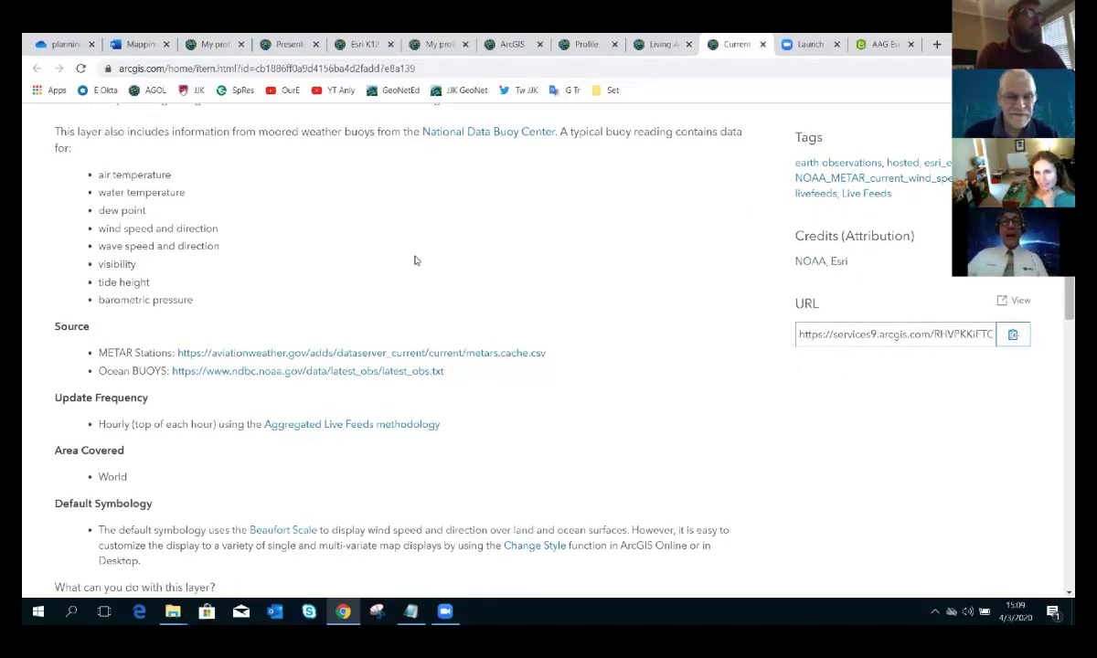
scroll(398, 264, down, 1)
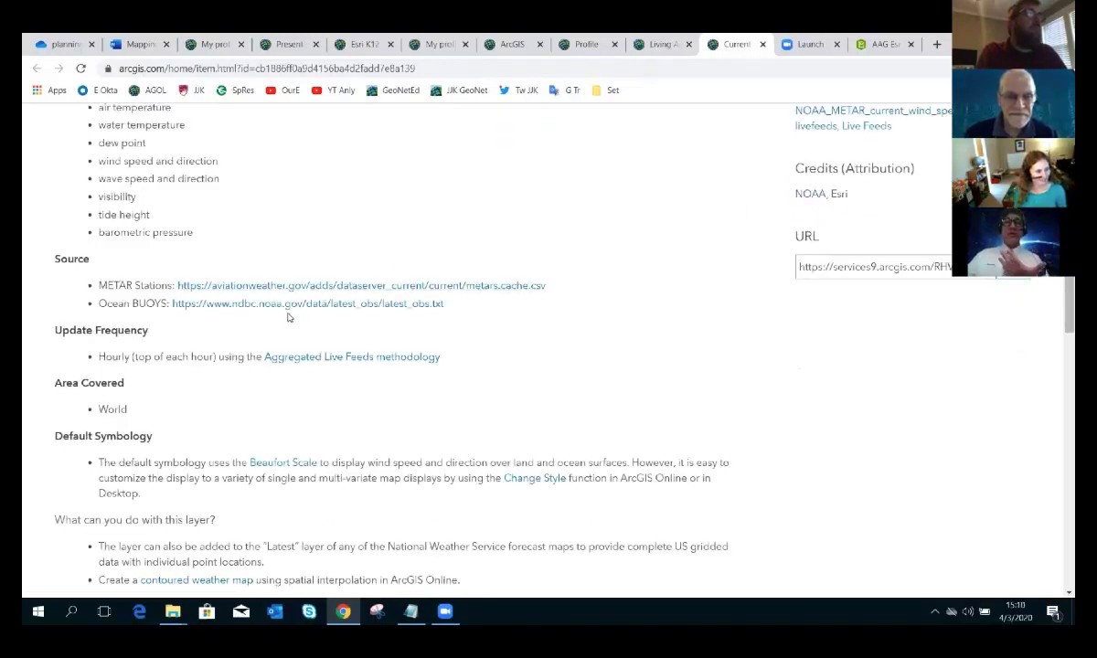
scroll(288, 317, down, 1)
scroll(284, 315, up, 5)
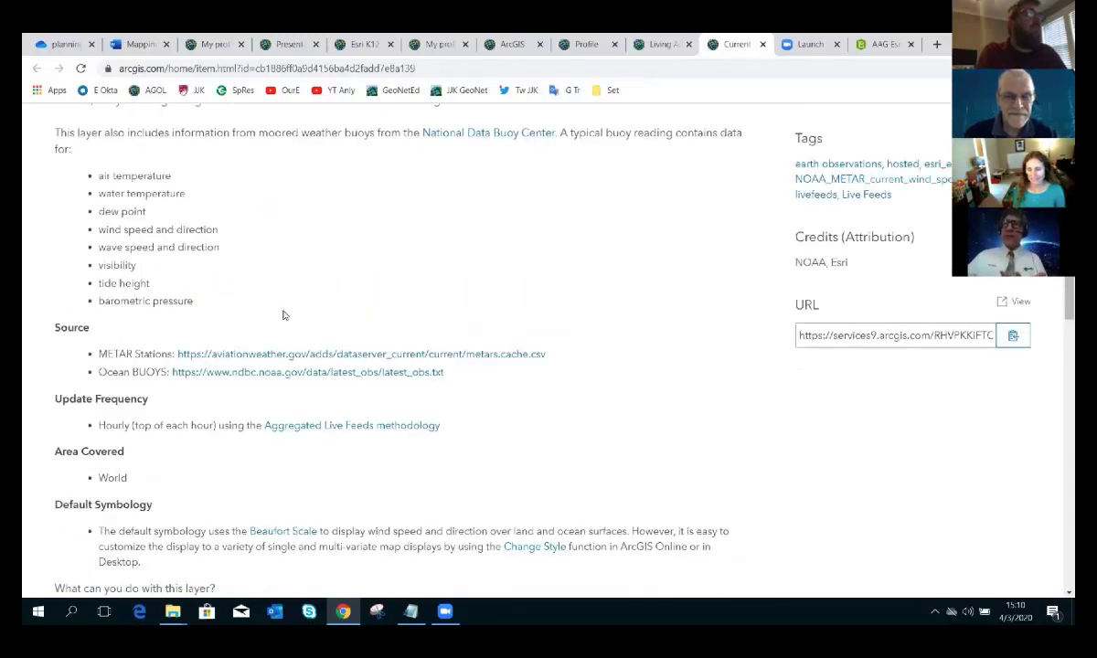
scroll(282, 316, up, 2)
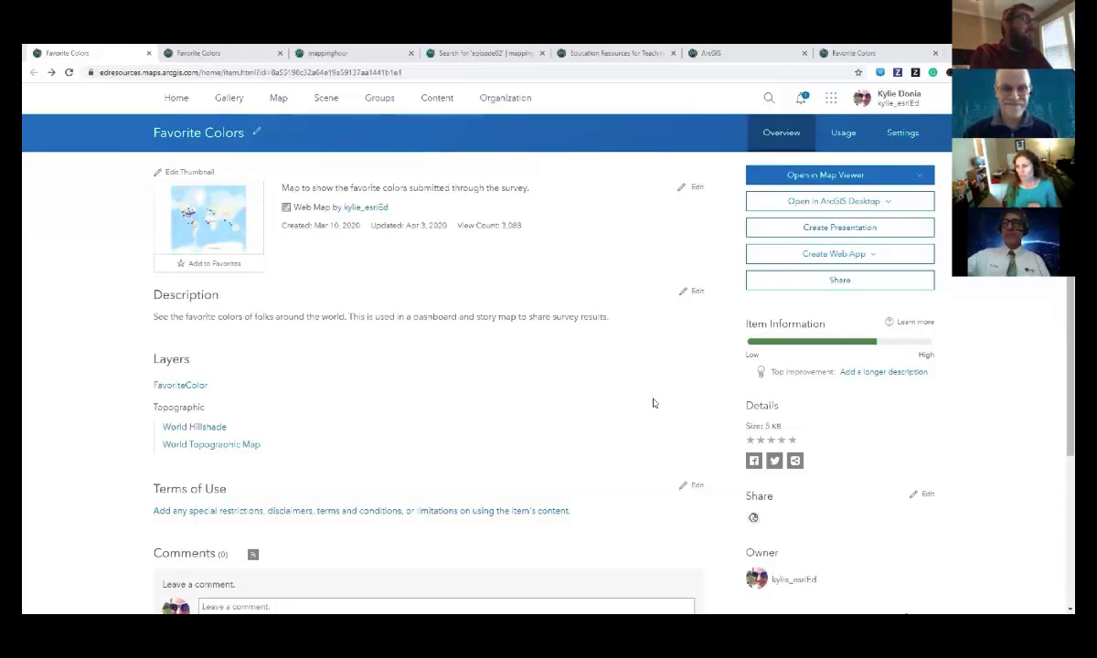
Step: Add the tag "color" to the Favorite Colors web map item and save its tags
scroll(666, 411, down, 1)
scroll(666, 411, down, 3)
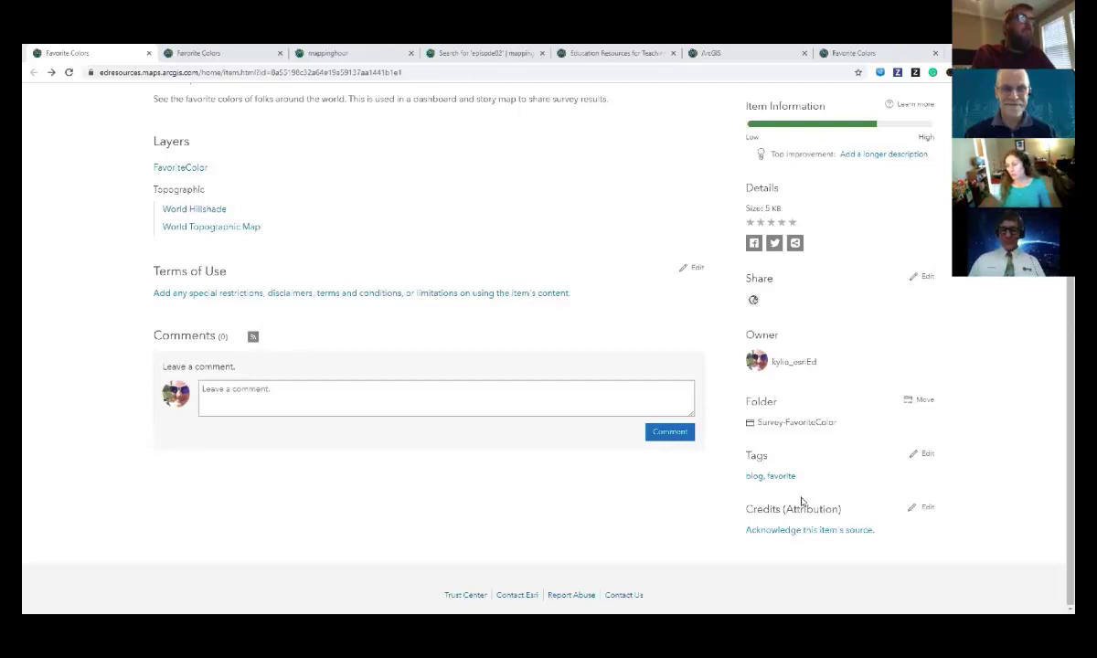
click(928, 455)
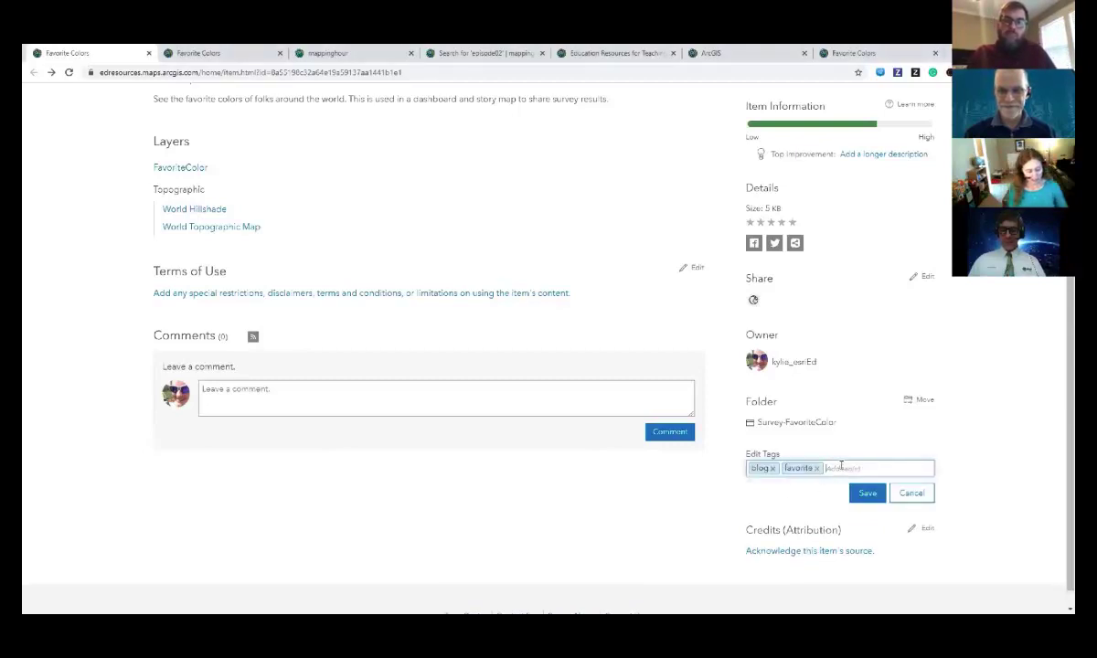
click(841, 466)
text(col)
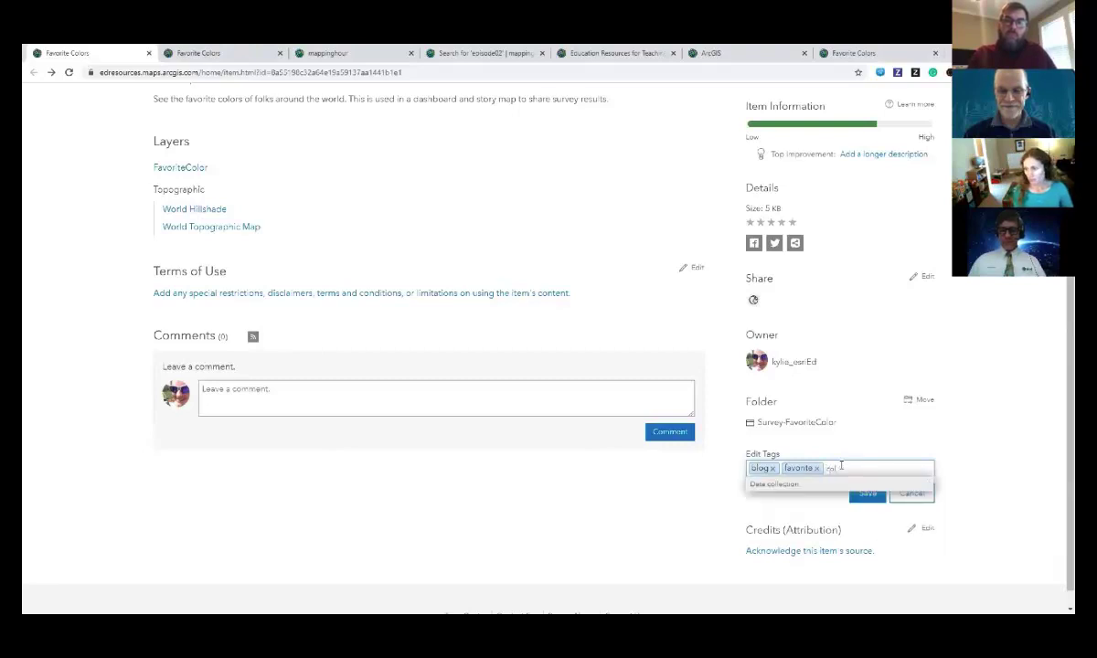
text(or)
key(Return)
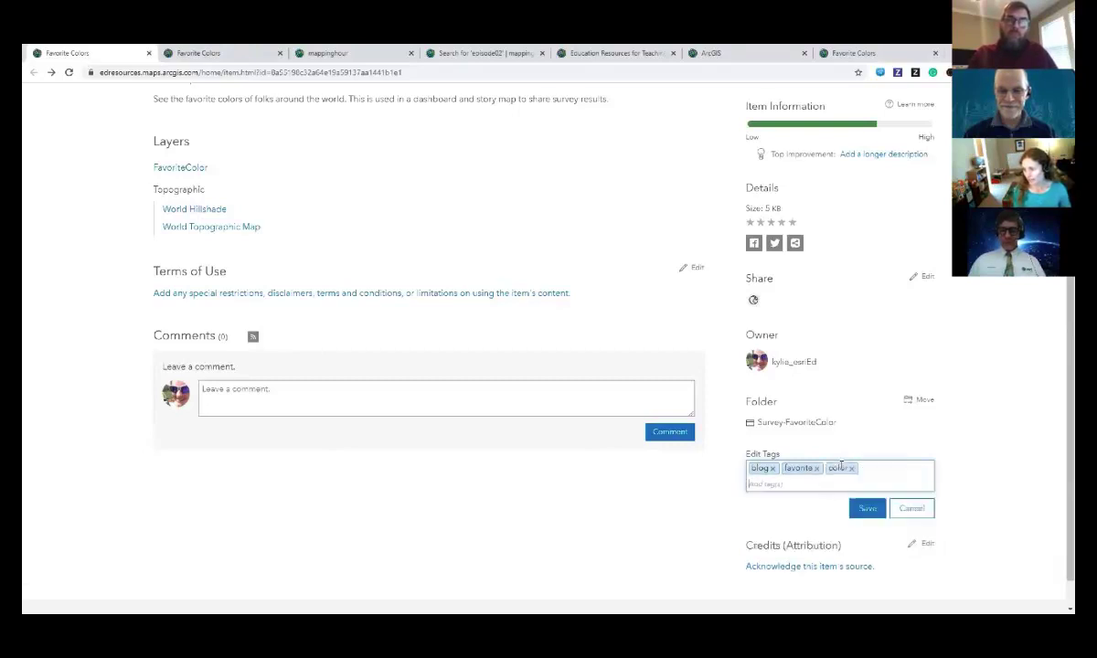
key(Return)
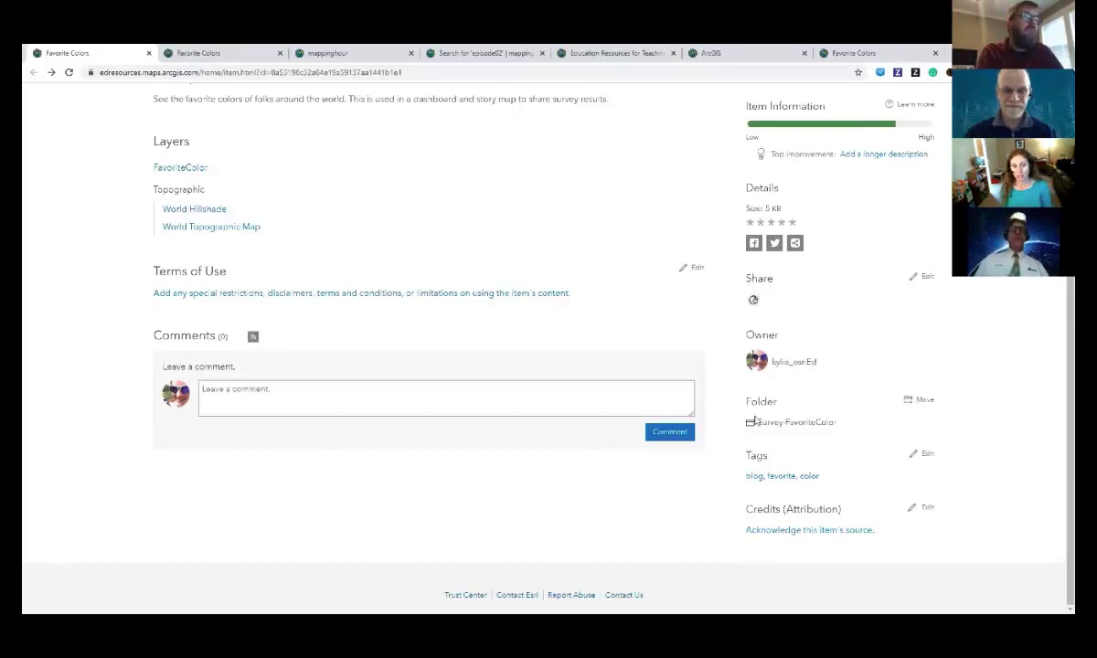
Step: Open the Favorite Colors map, review the title, tags, summary and folder fields for saving a copy, and cancel without saving
click(194, 55)
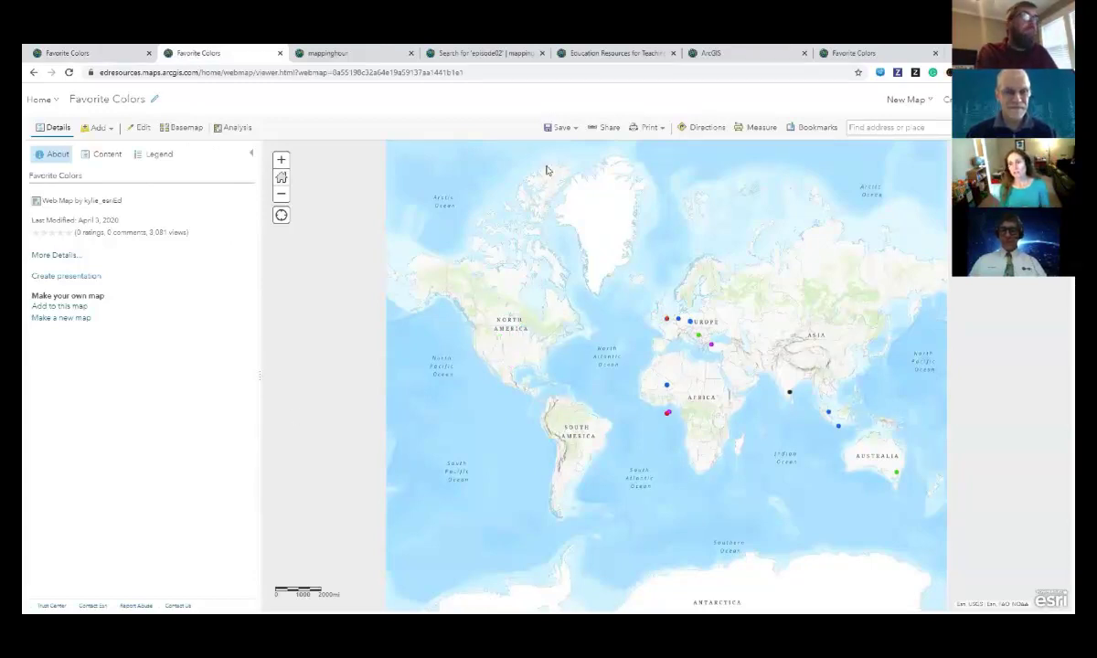
click(561, 130)
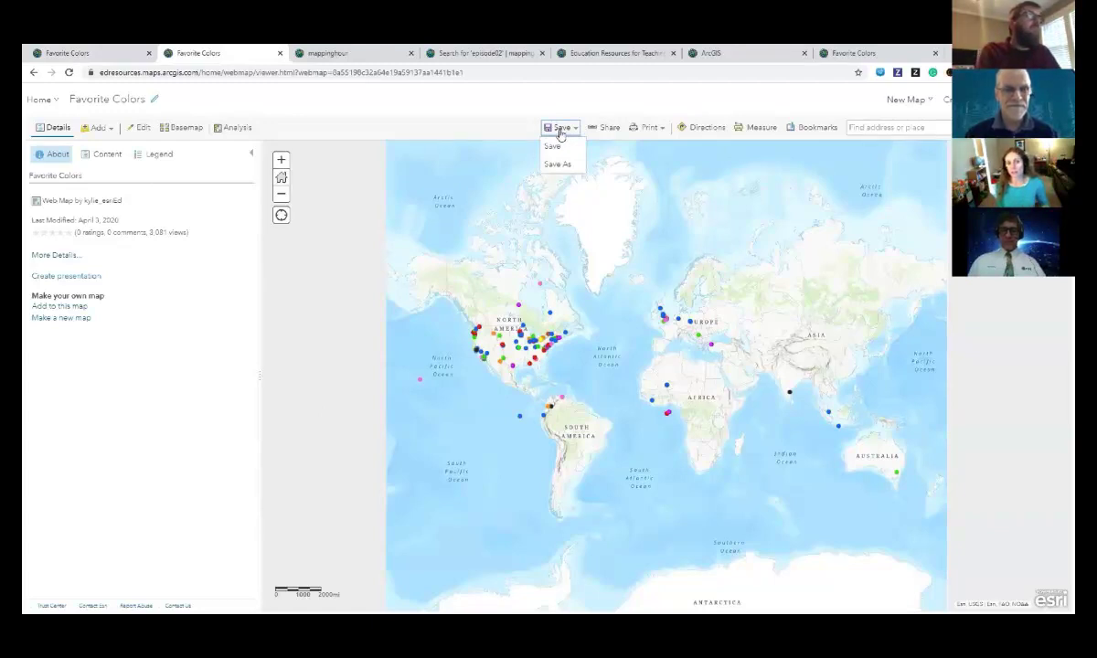
click(558, 166)
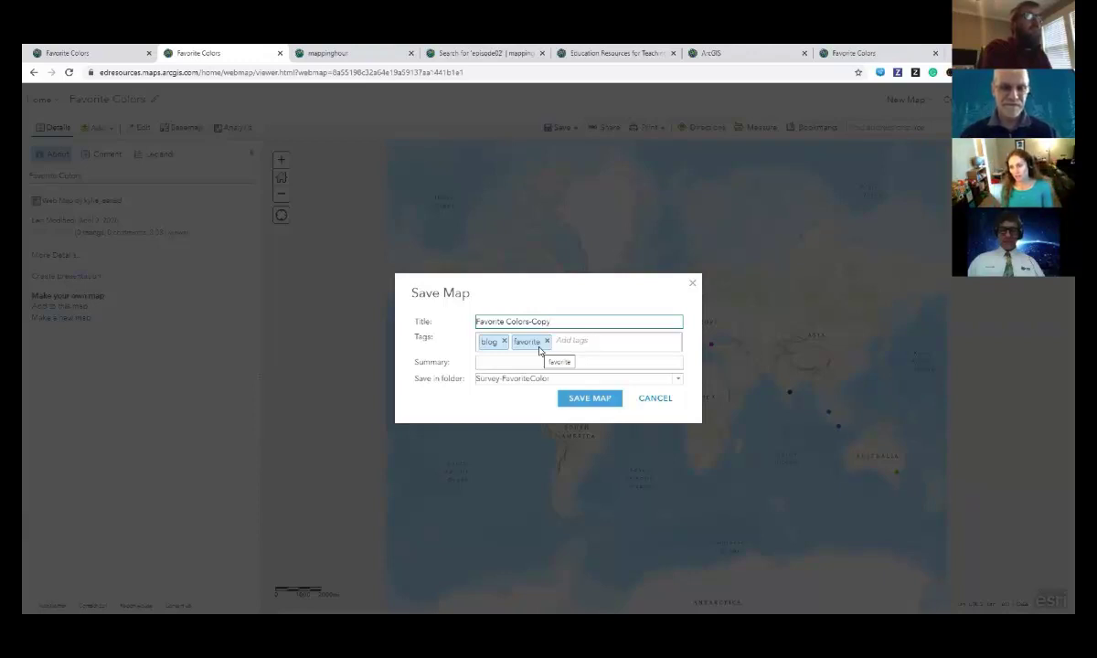
click(654, 402)
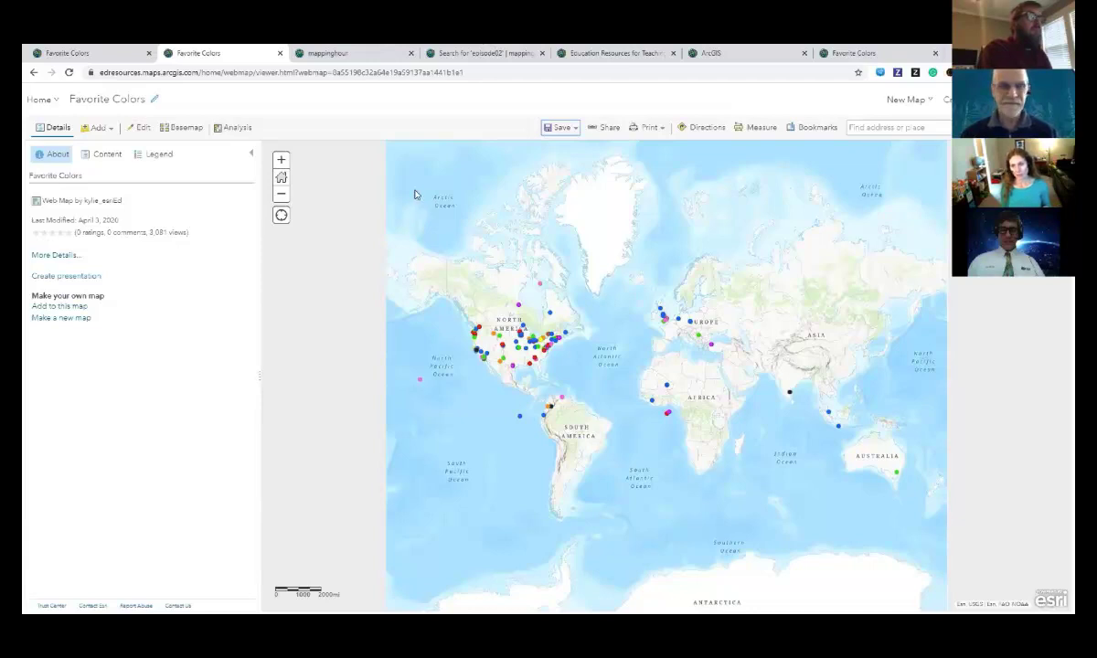
Step: From the Mapping Hour home page, open the resources referenced in Episode 1 in a separate browser tab and view them
click(365, 61)
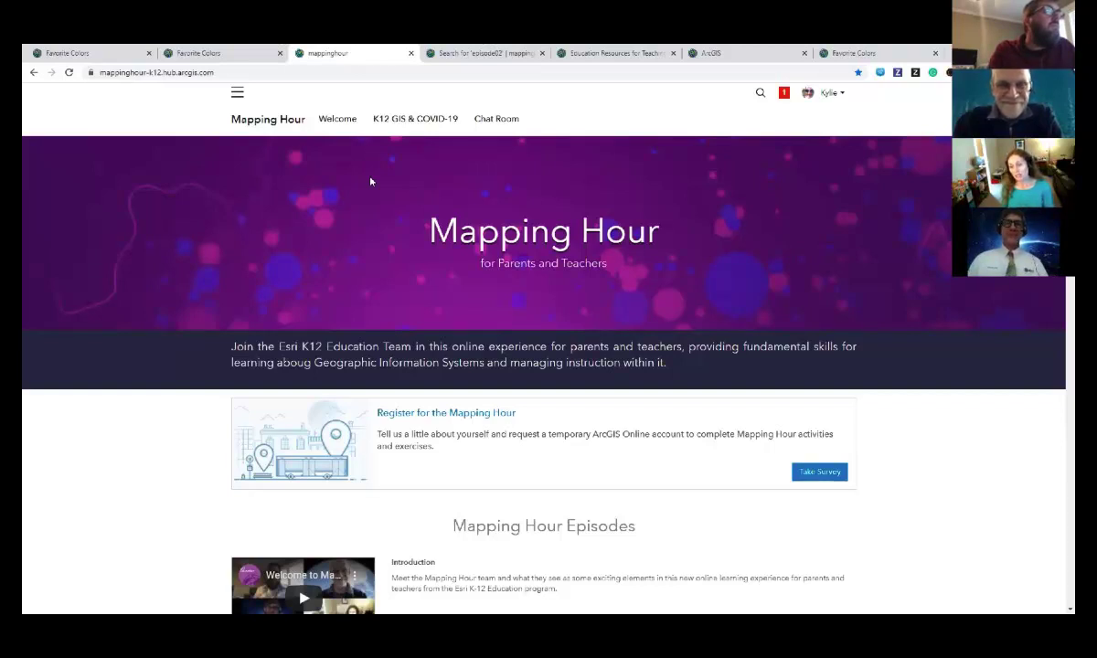
scroll(485, 276, down, 1)
scroll(485, 276, down, 3)
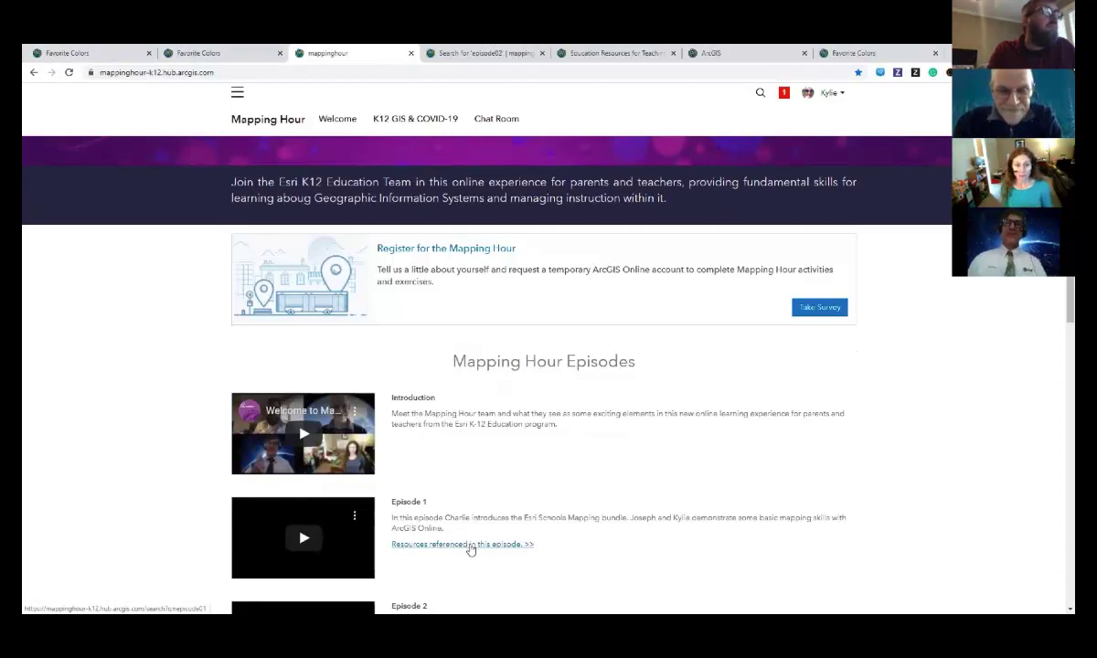
right_click(470, 549)
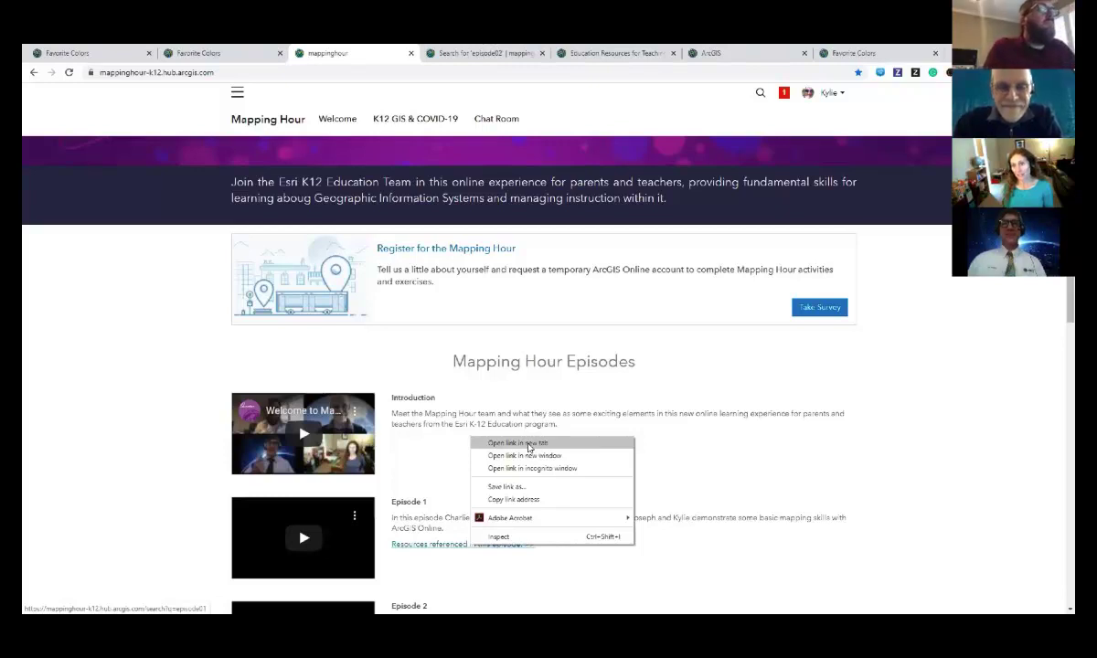
click(517, 443)
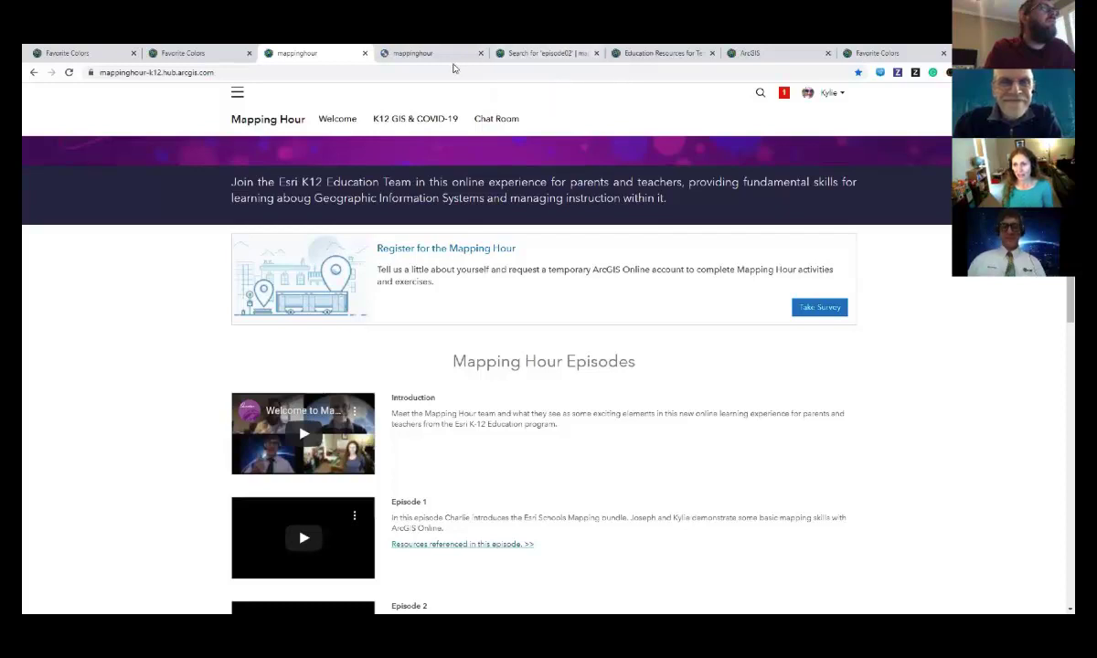
click(451, 56)
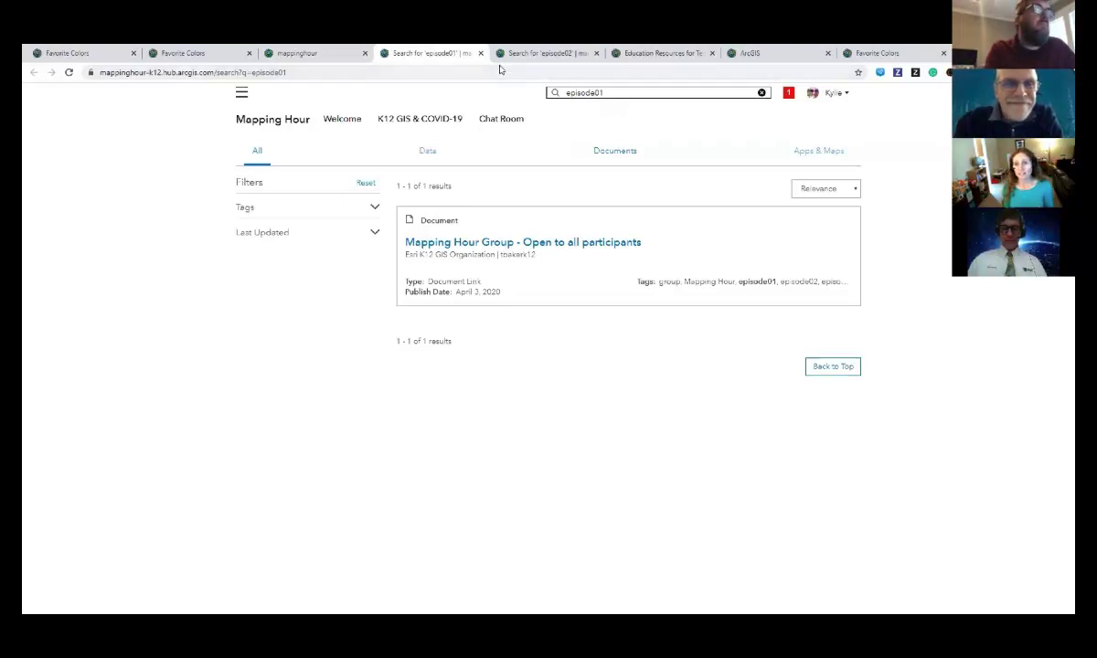
Step: Expand the tag filters for the episode01 search results and look at the search term
click(375, 210)
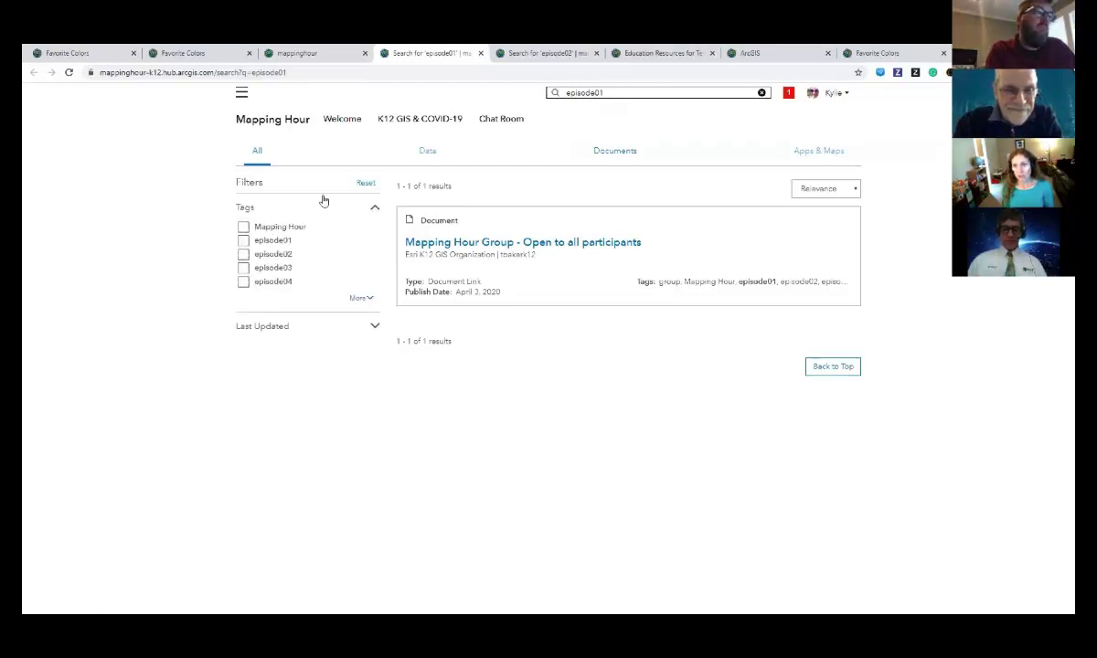
click(564, 93)
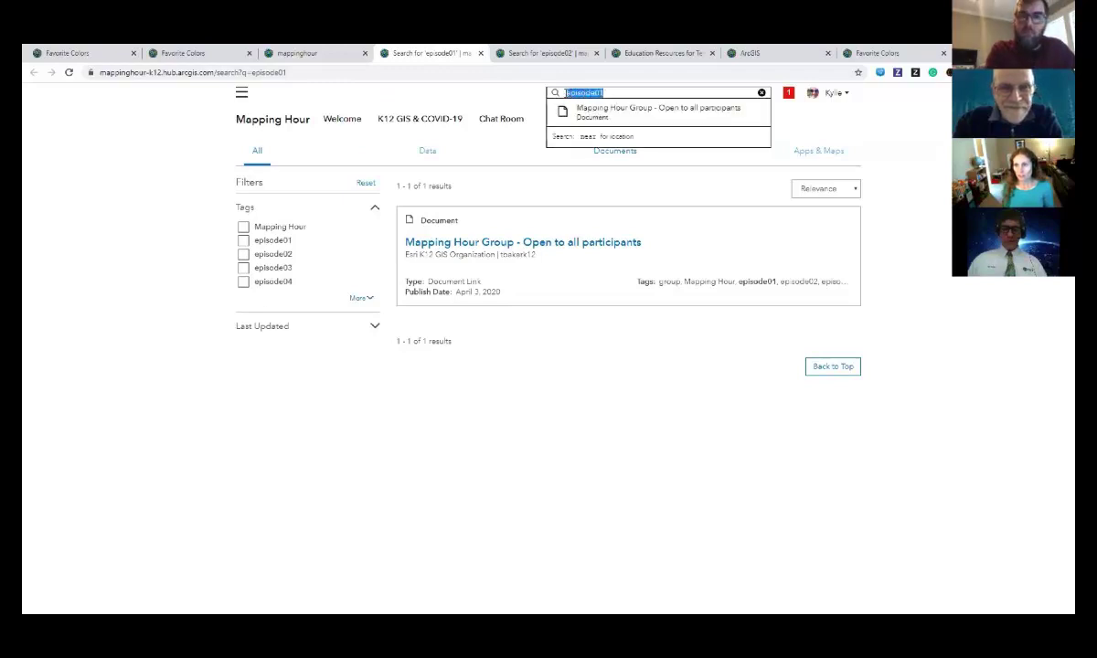
click(509, 101)
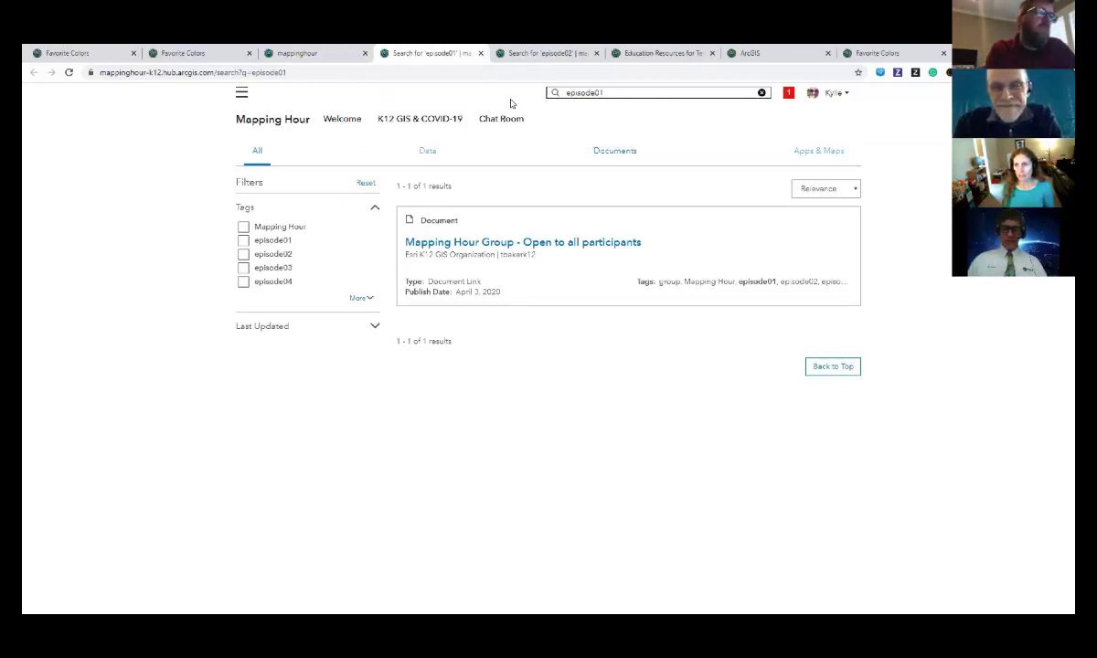
Step: Try to search the Mapping Hour site for "episode02"
click(618, 93)
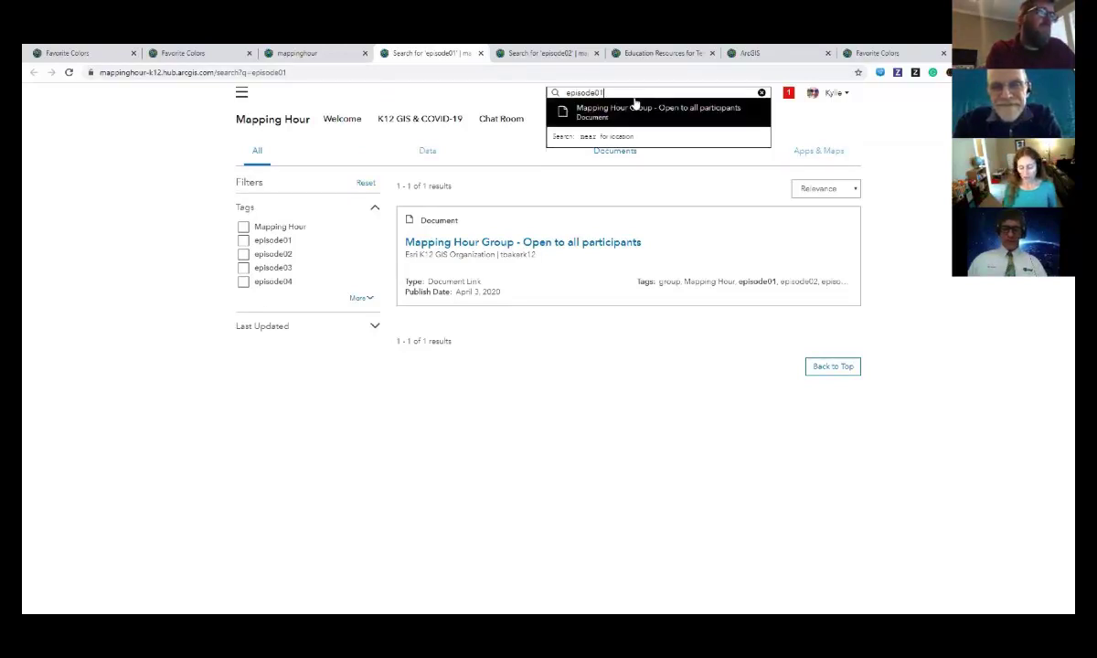
key(BackSpace)
text(2)
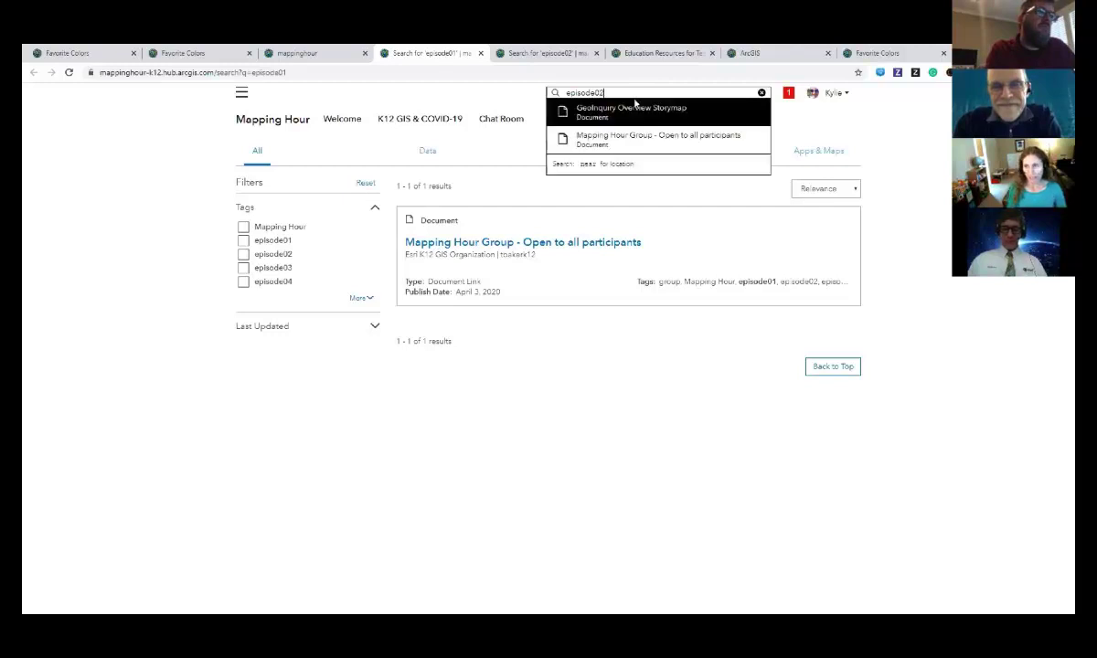
key(Return)
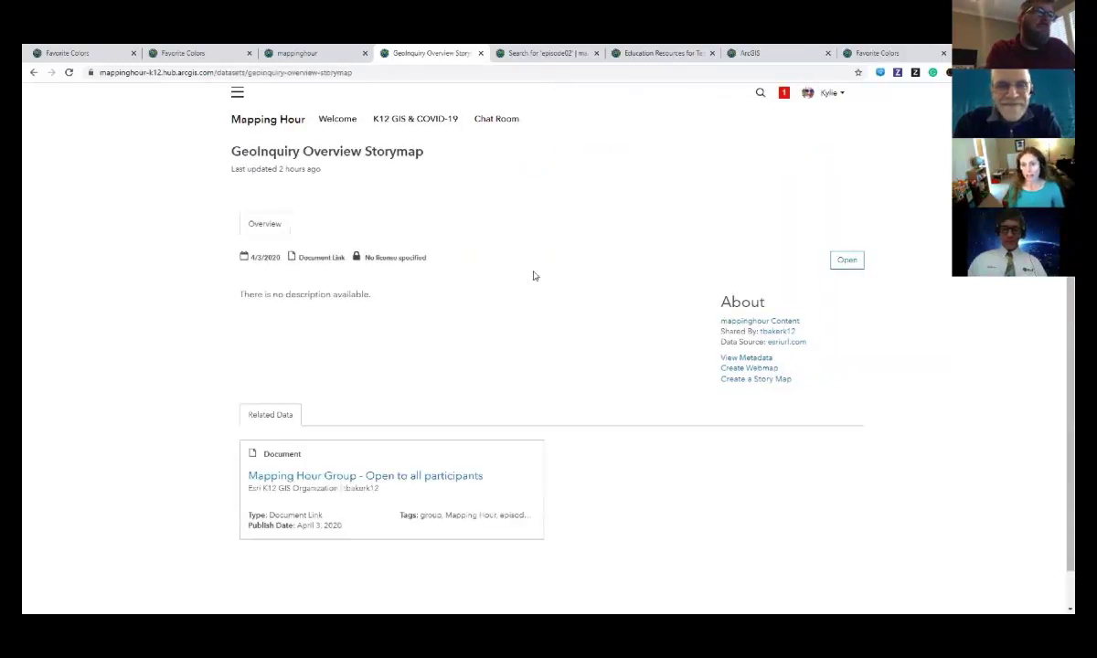
Step: Return to the episode01 results, review the available tag filters and collapse them again
click(33, 72)
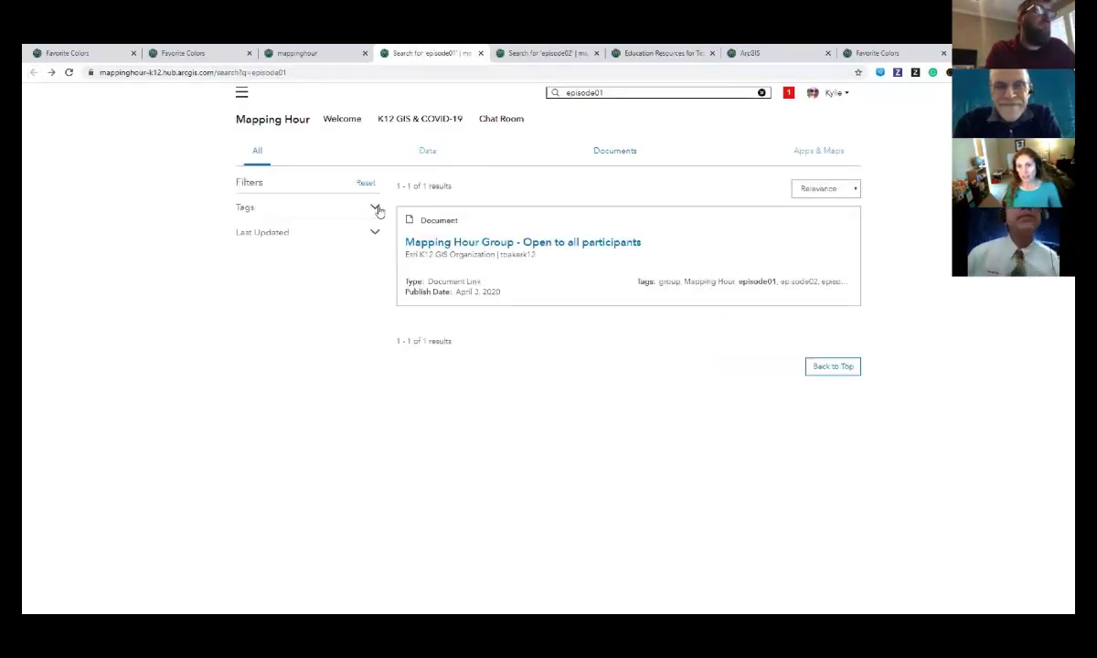
click(376, 211)
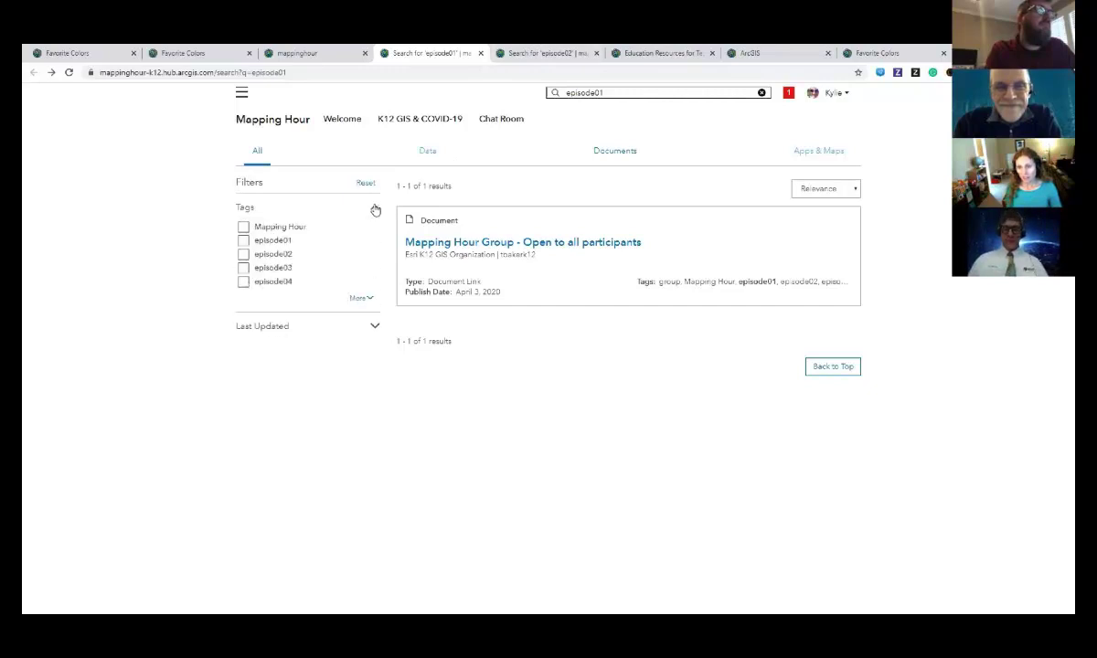
click(376, 211)
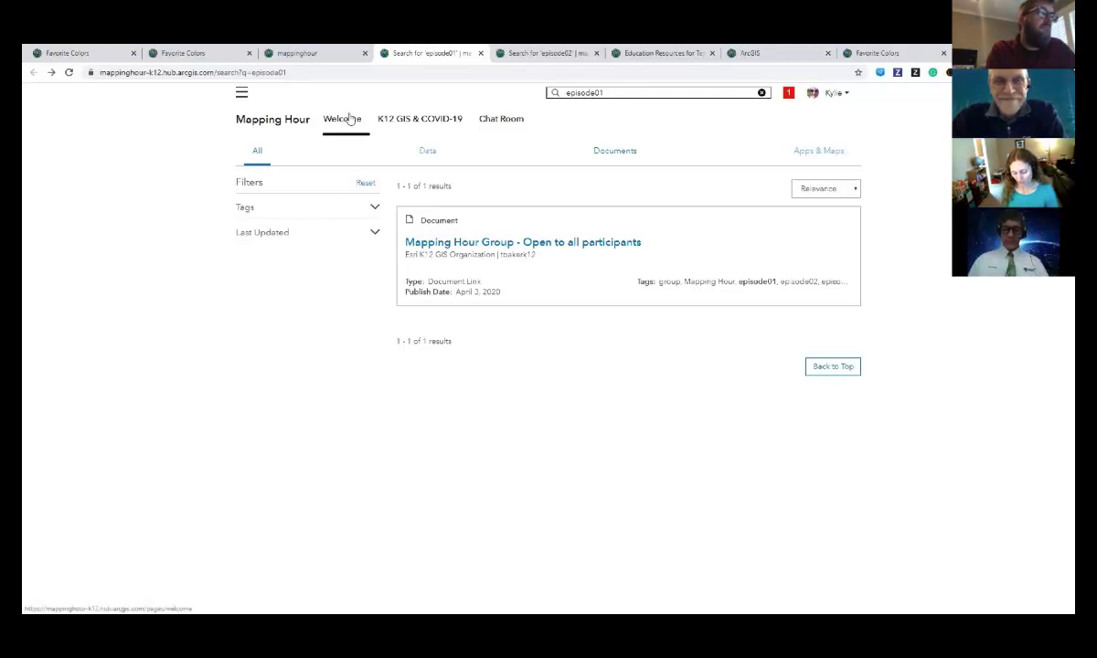
Step: Search the Education Resources for Teaching and Research organization for "giswithkids" and look through the matching items
click(648, 56)
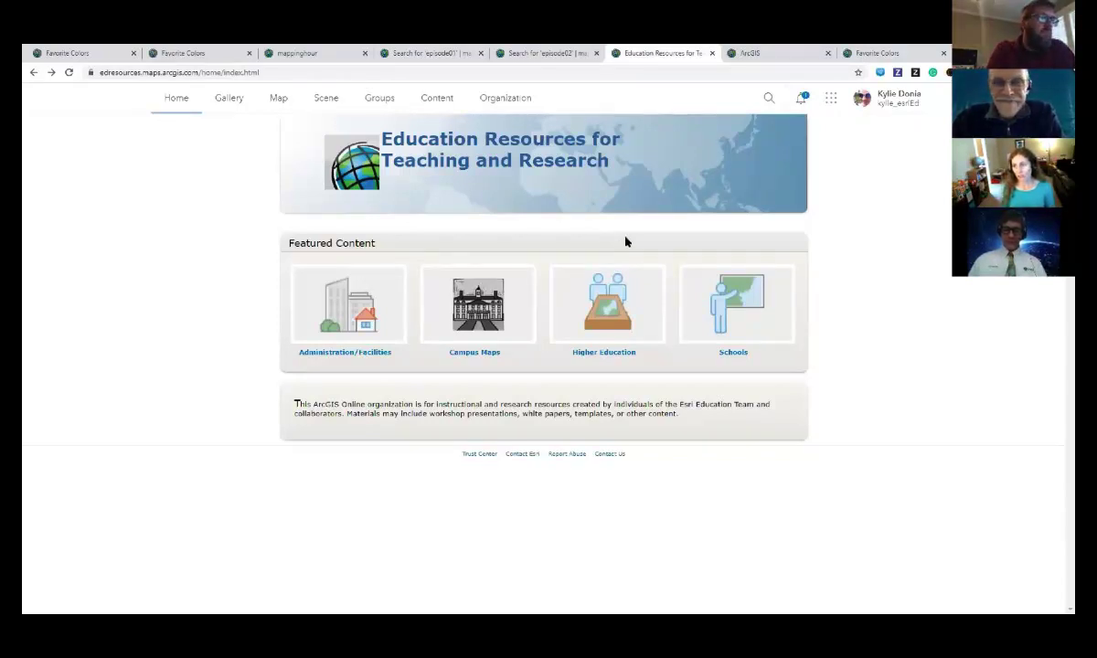
click(769, 98)
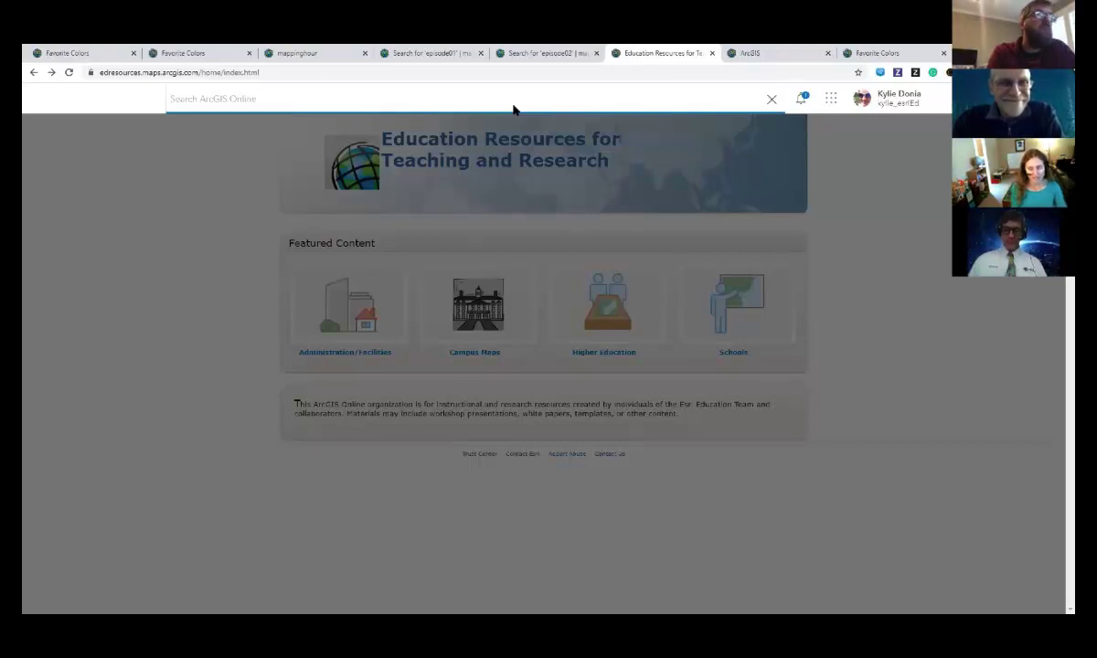
text(gi)
text(s think)
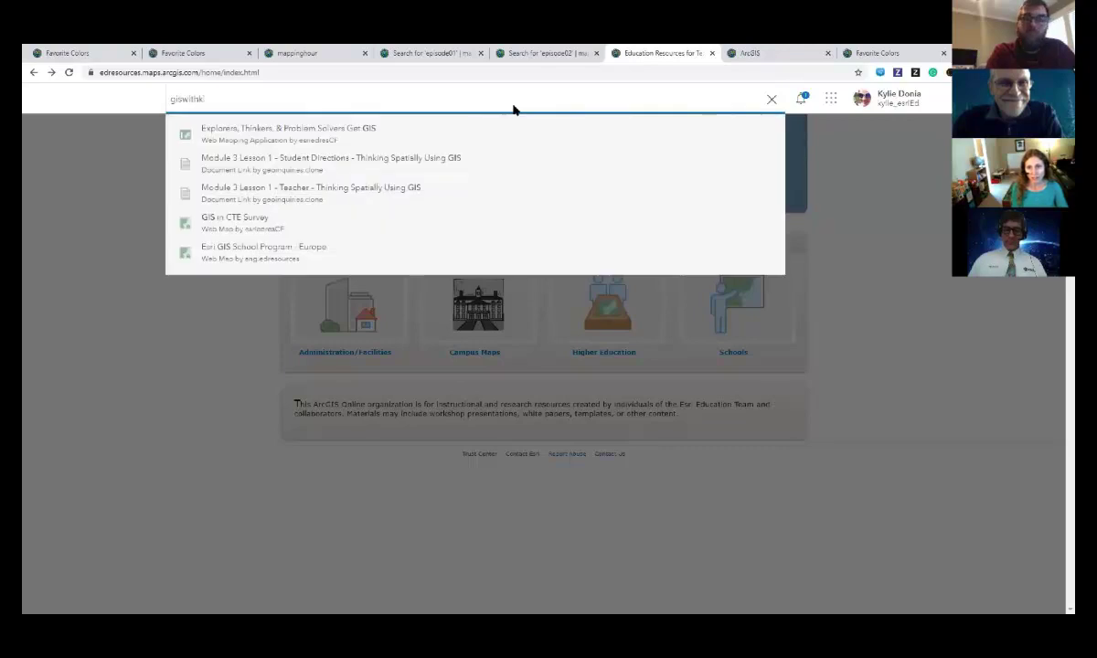
text(ds)
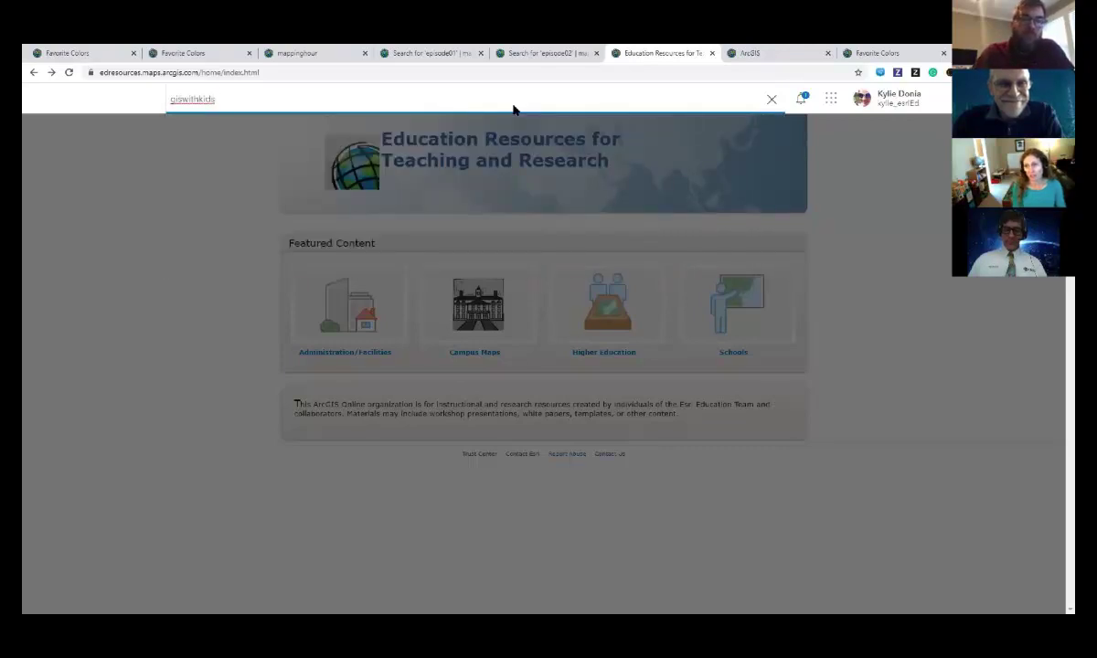
key(Return)
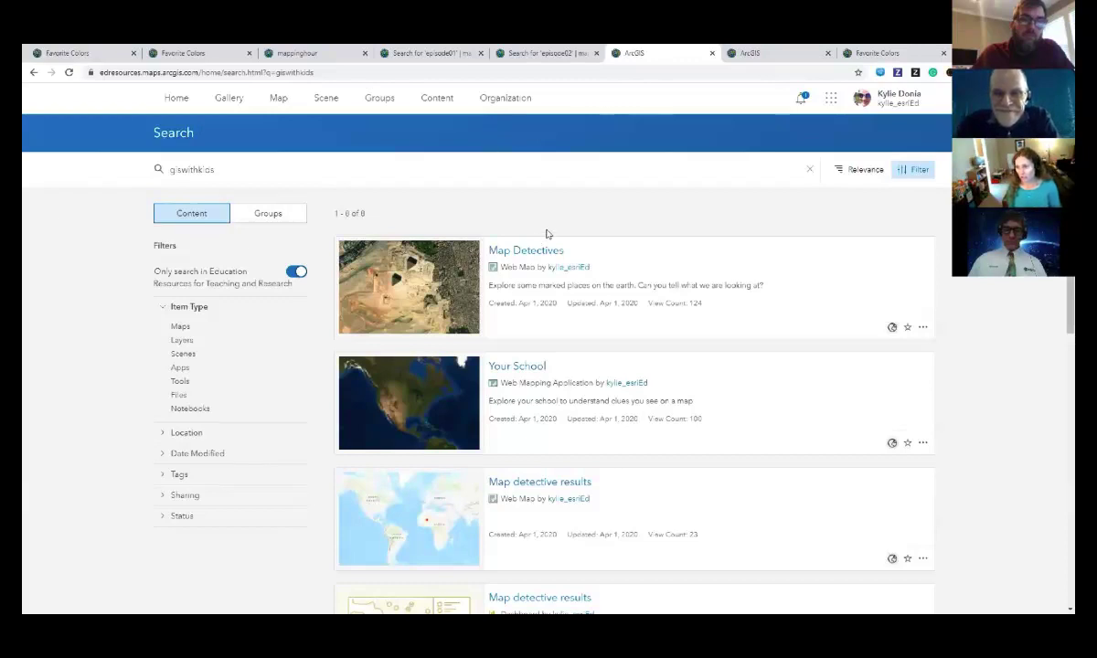
scroll(539, 237, down, 3)
scroll(546, 234, down, 8)
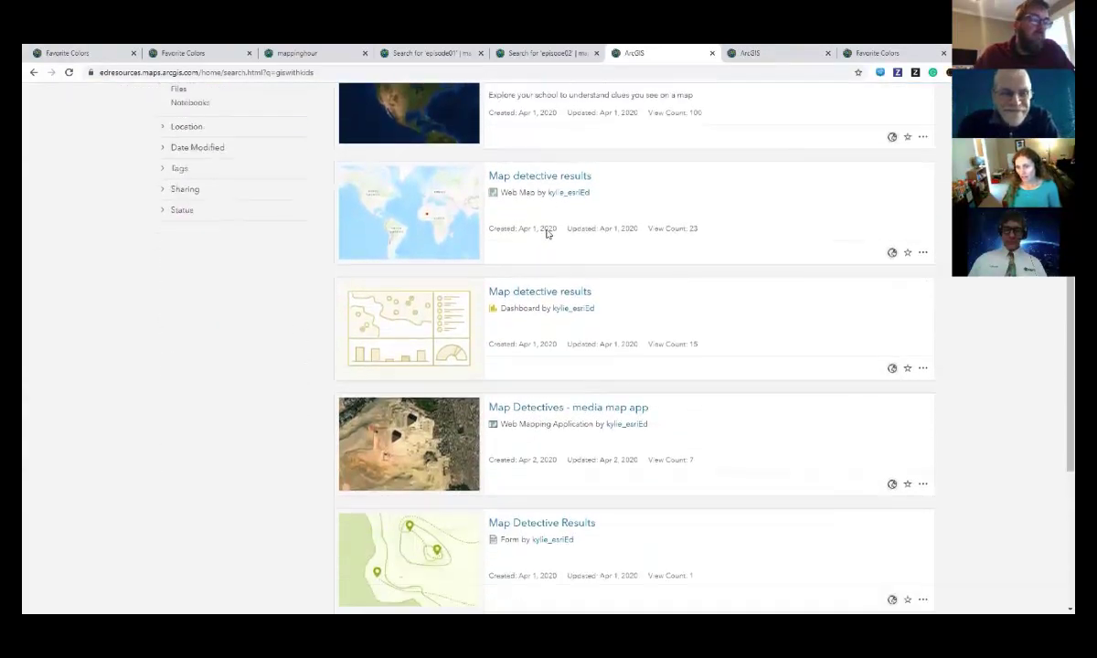
scroll(547, 234, up, 10)
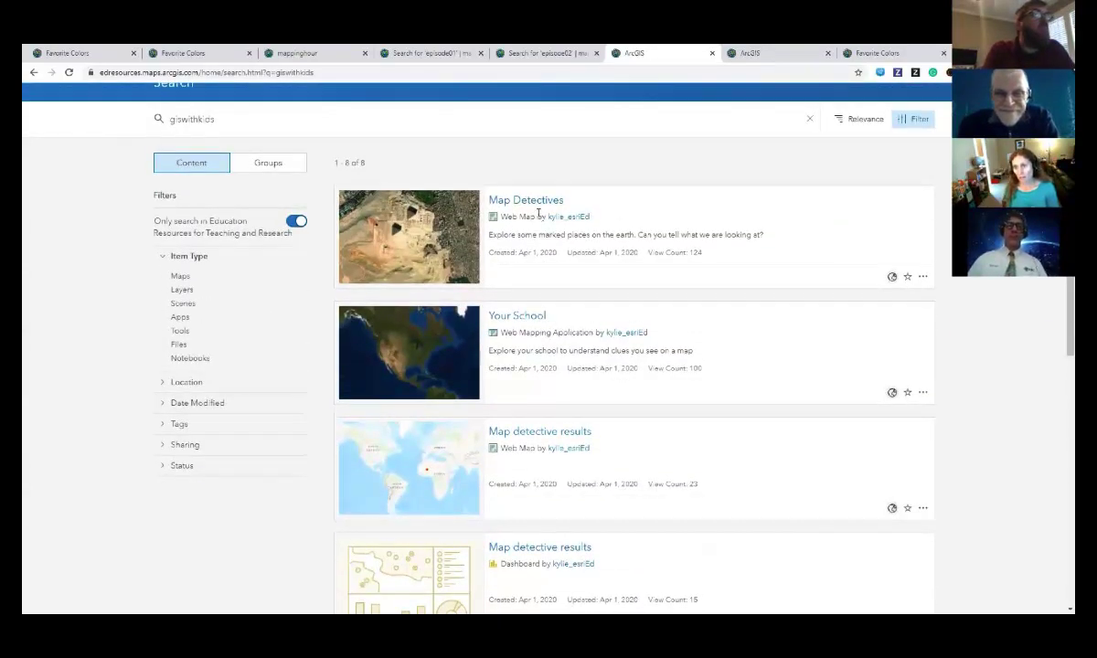
Step: Open the Map Detectives web map's item page in a separate browser tab and review its details and tags
right_click(537, 202)
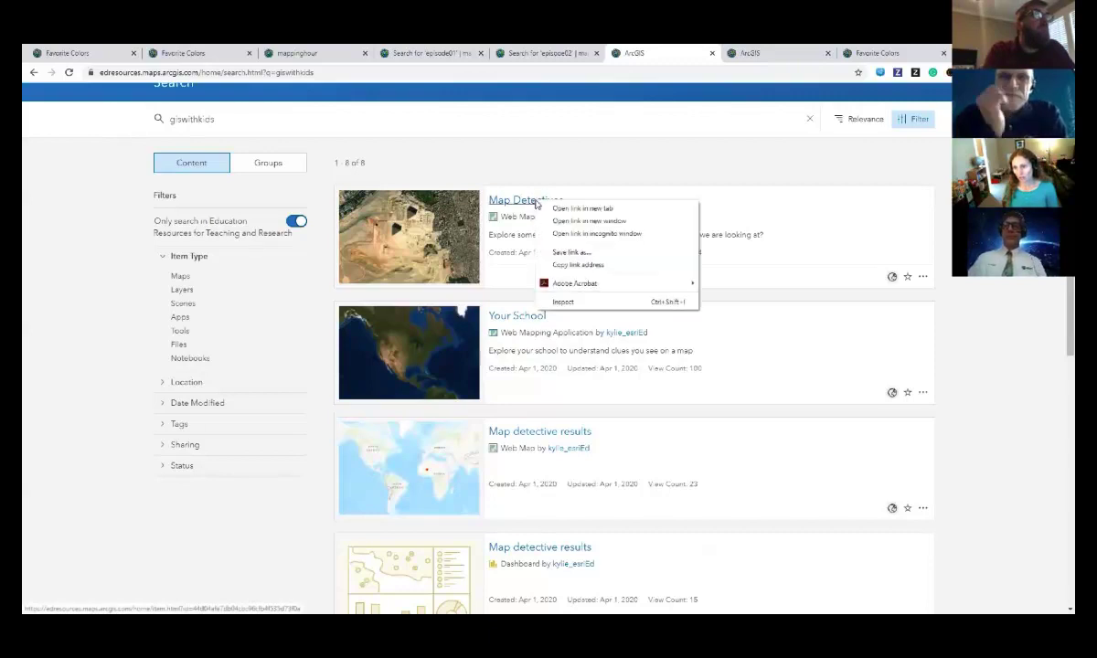
click(584, 209)
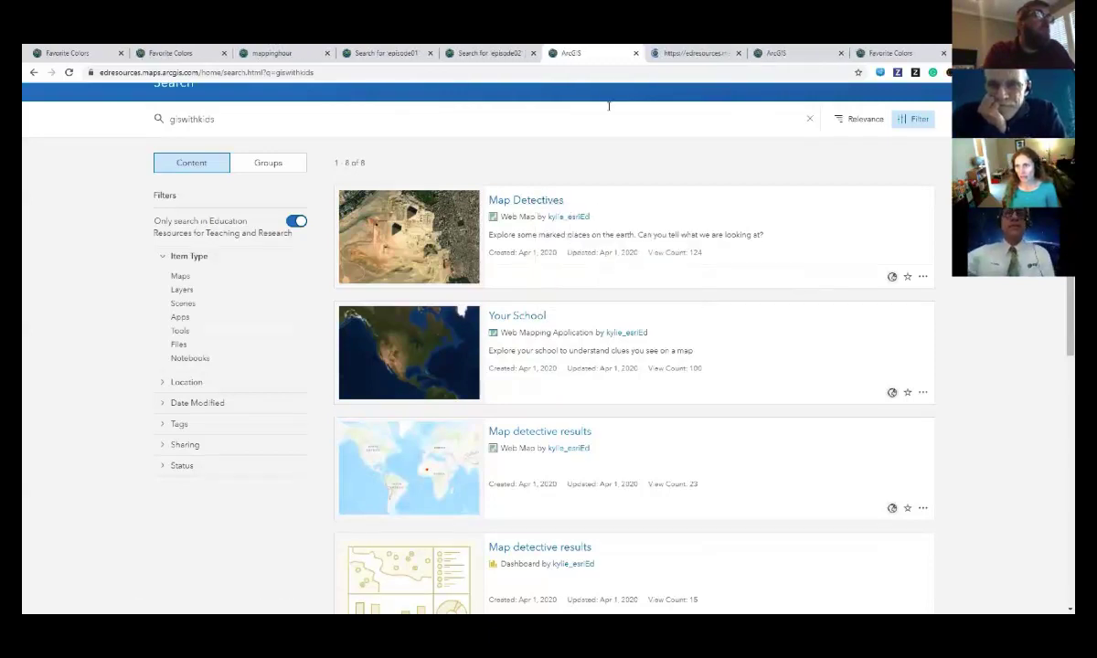
click(693, 55)
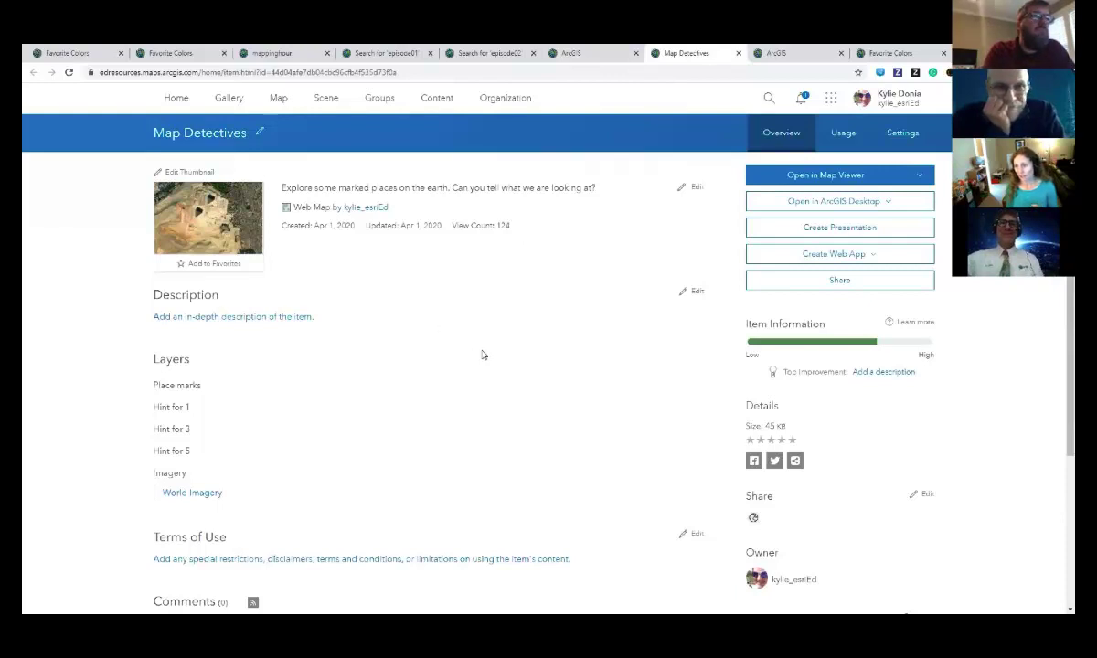
scroll(482, 355, down, 3)
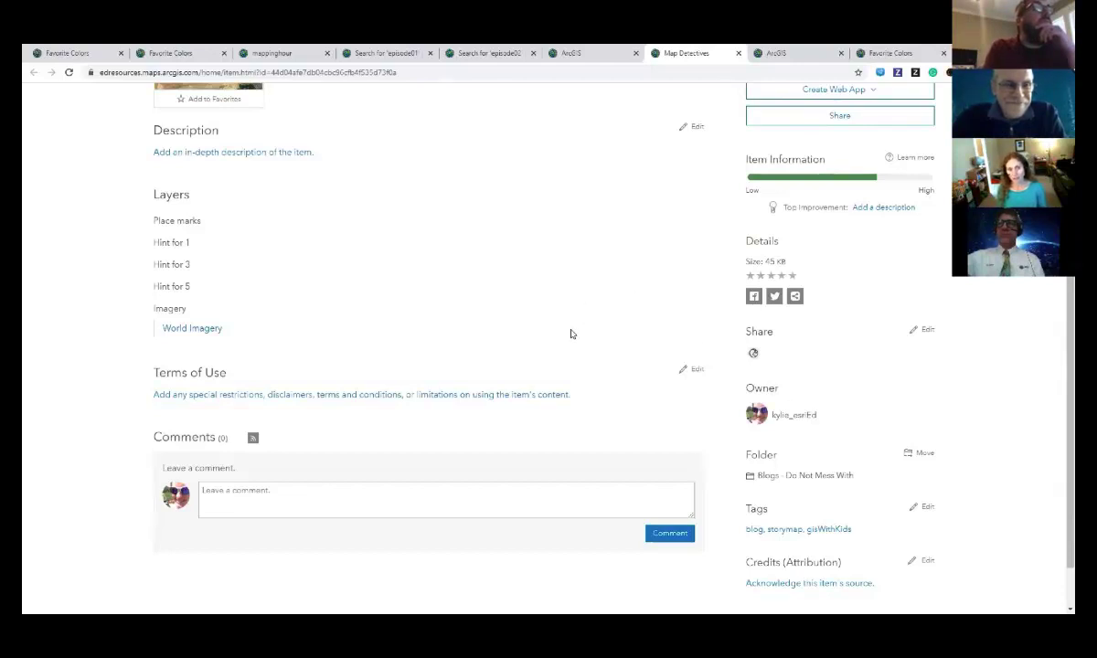
scroll(570, 334, up, 3)
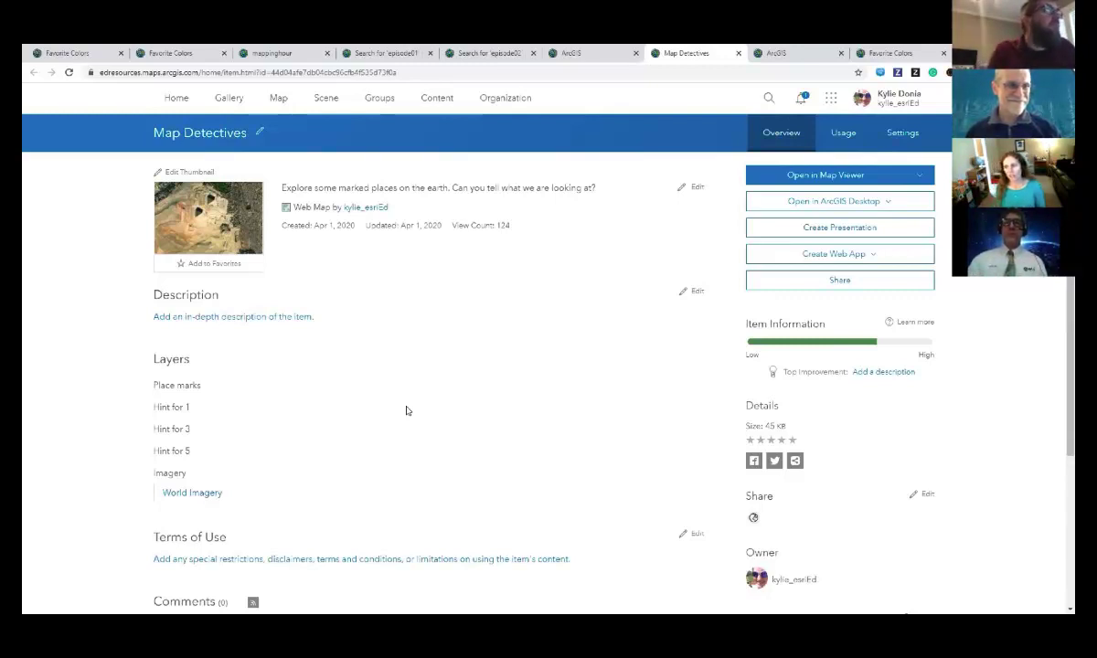
Step: Search ArcGIS Online for one owner's content using the "owner:" prefix with the account username, and highlight the prefix
click(768, 103)
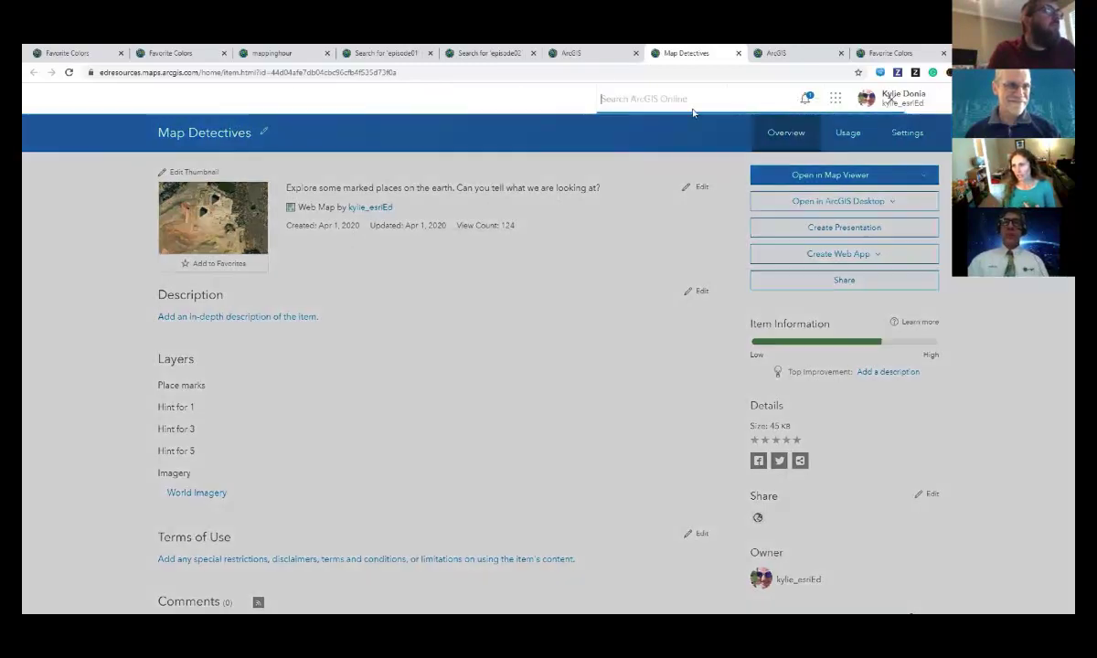
text(o)
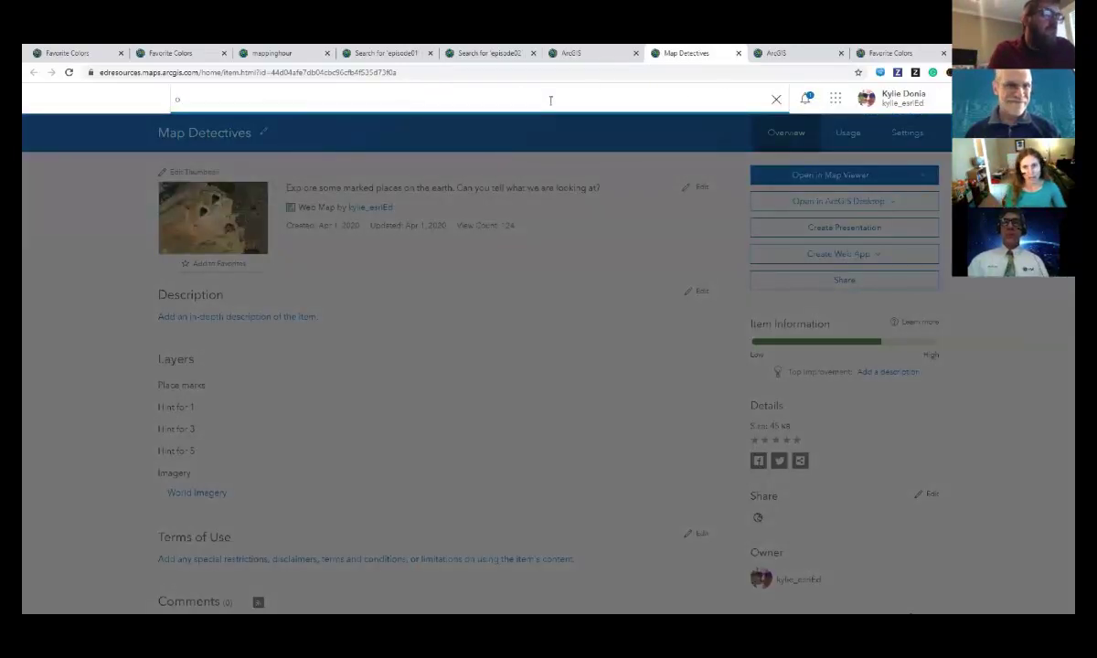
text(wner:kylie)
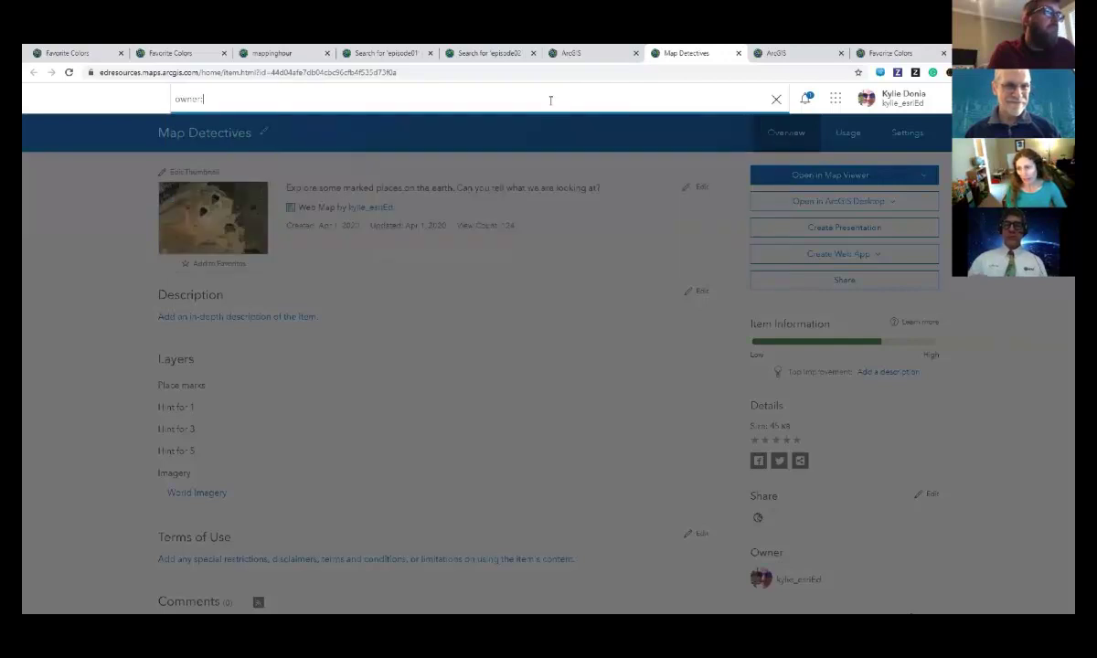
text(_)
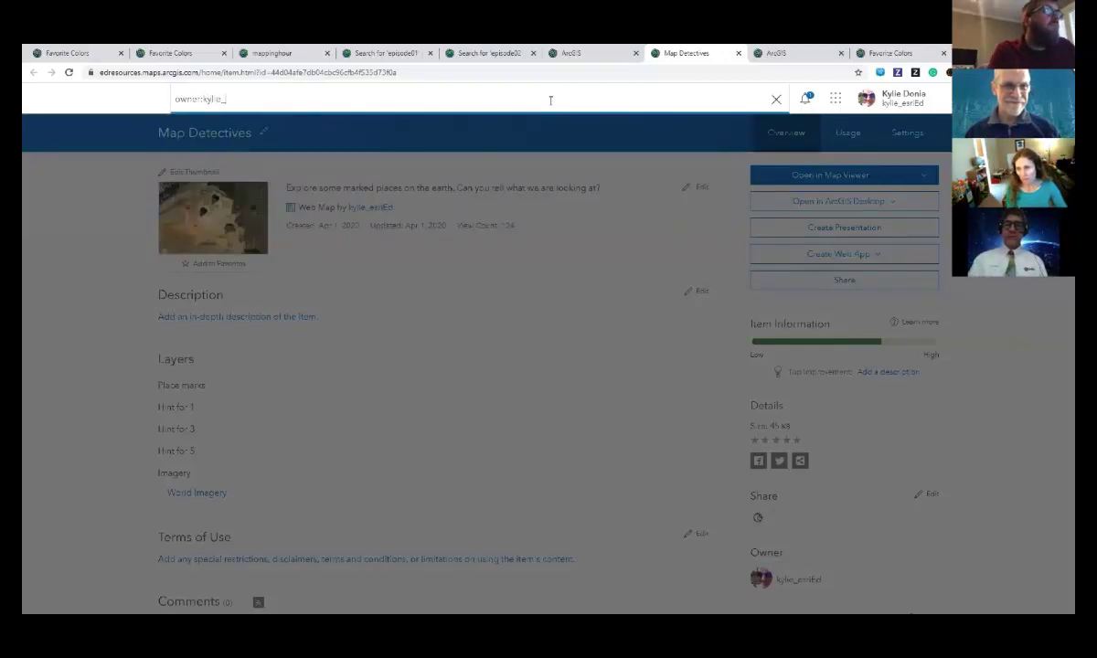
text(esried)
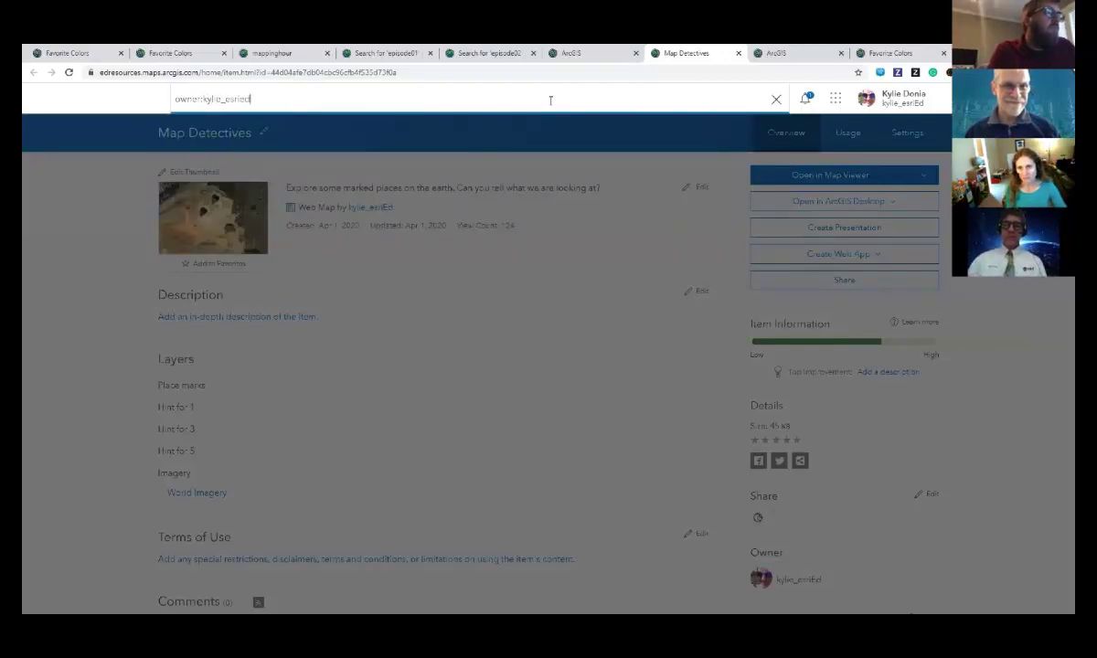
key(Return)
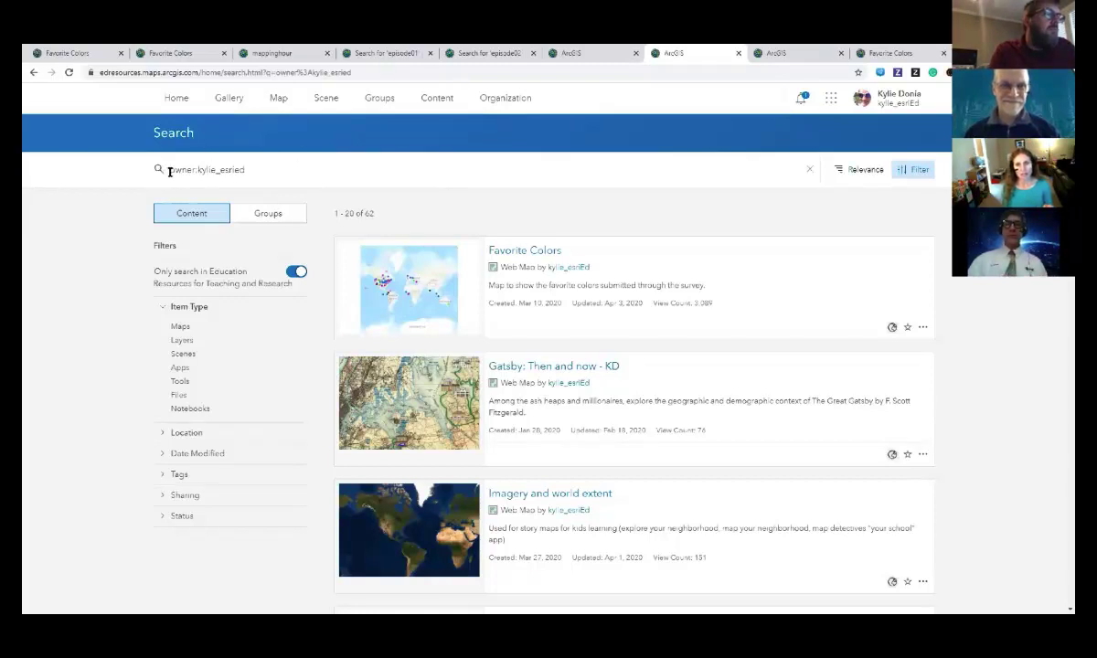
drag(167, 169, 192, 170)
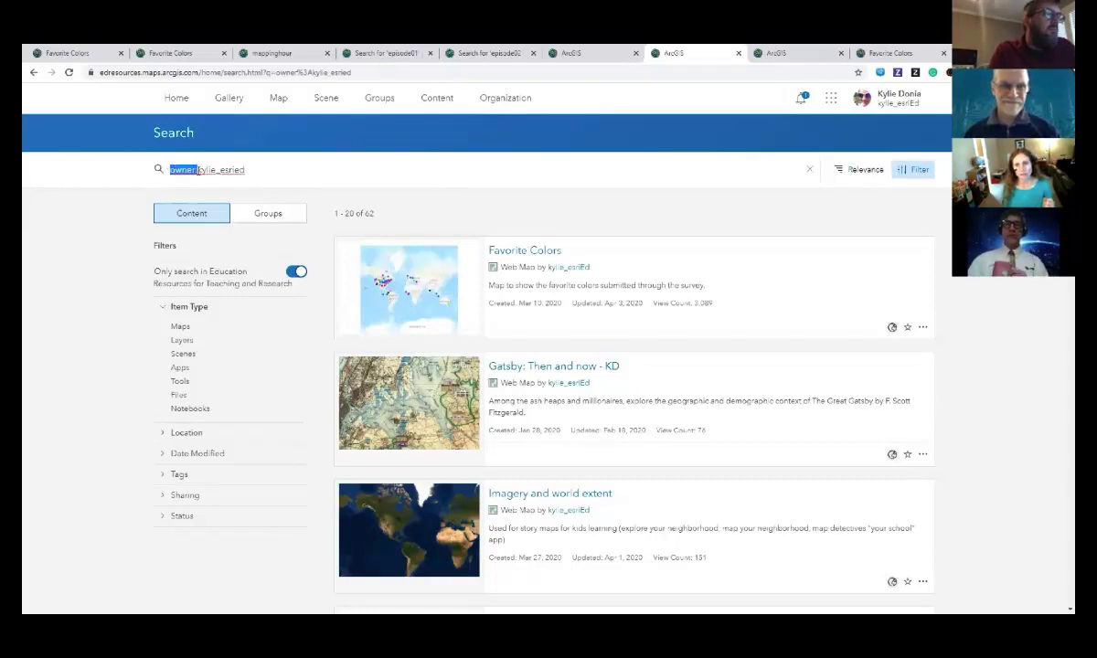
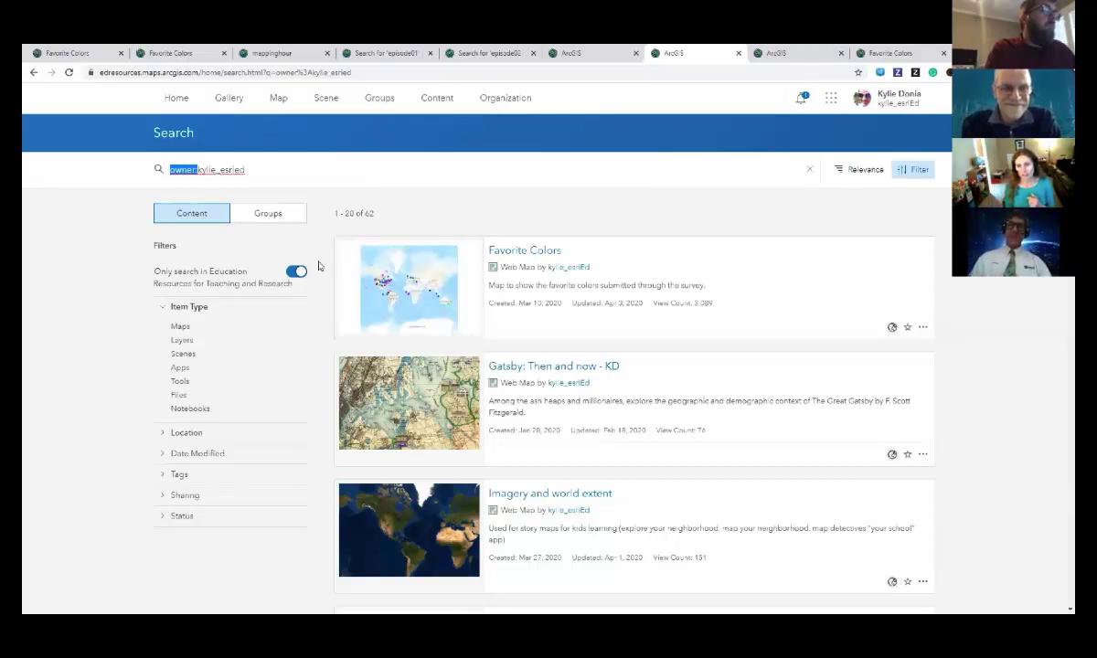
Step: Filter the owner's search results to the Layers item type and look through the listed layers
click(184, 340)
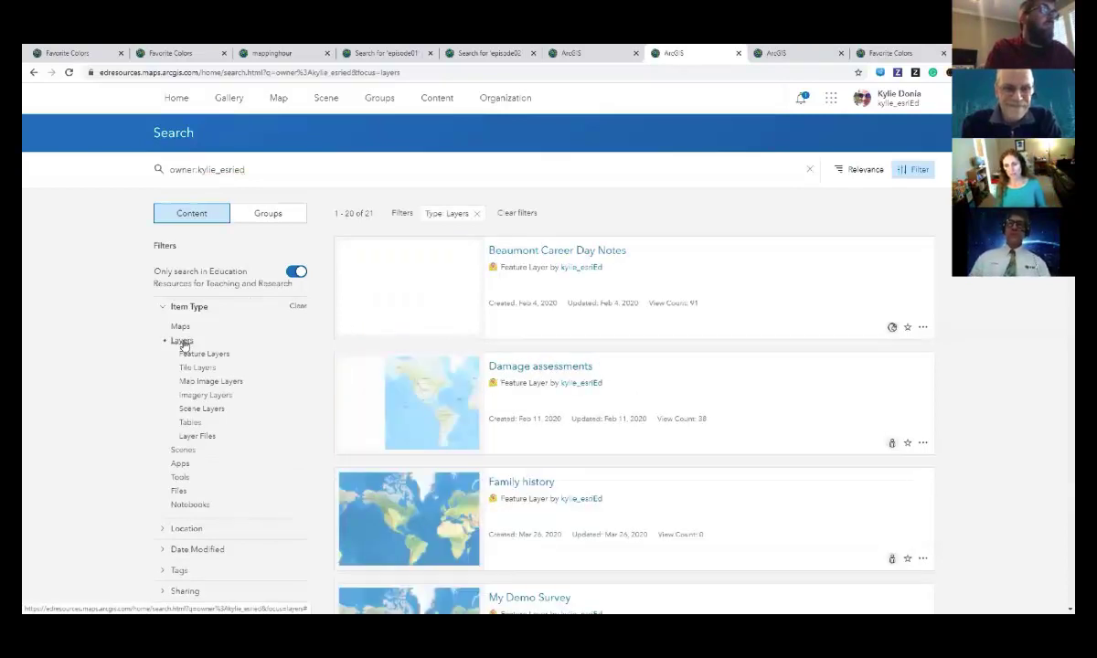
scroll(514, 446, down, 3)
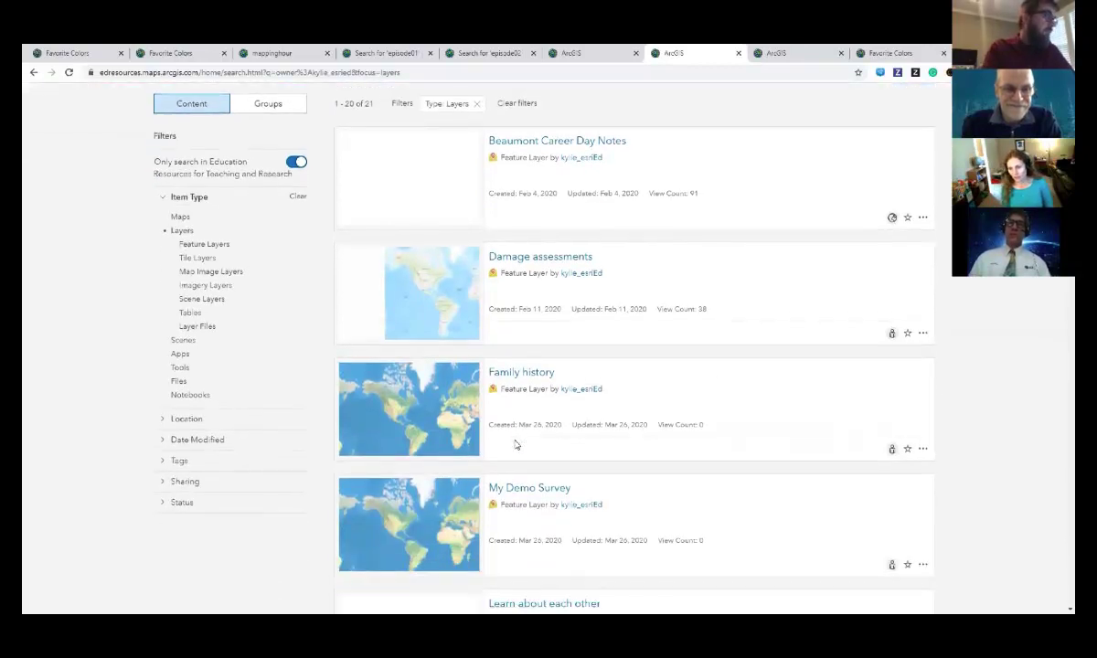
scroll(515, 446, up, 3)
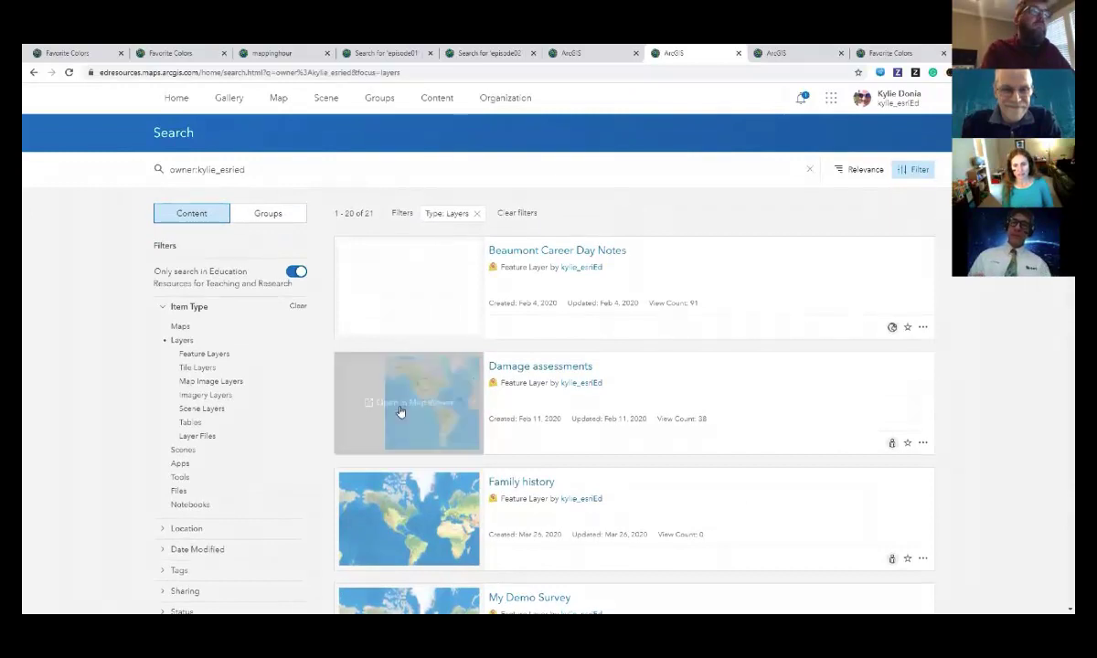
Step: Filter the owner's content by the "blog" tag and remove the Layers item type filter
click(162, 307)
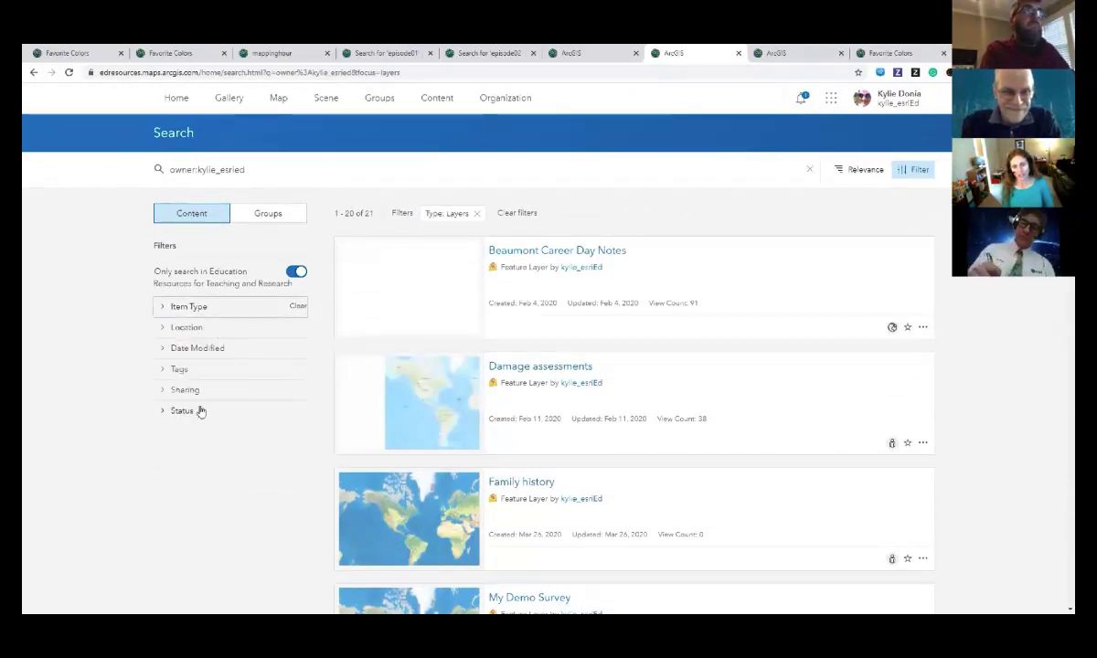
click(161, 374)
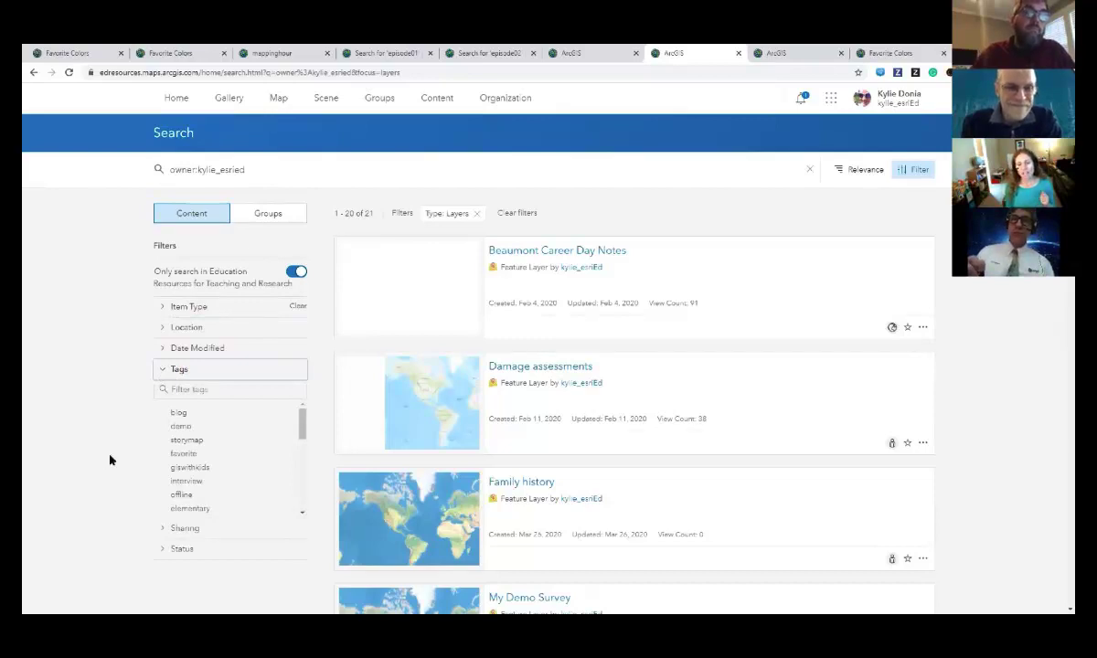
click(178, 414)
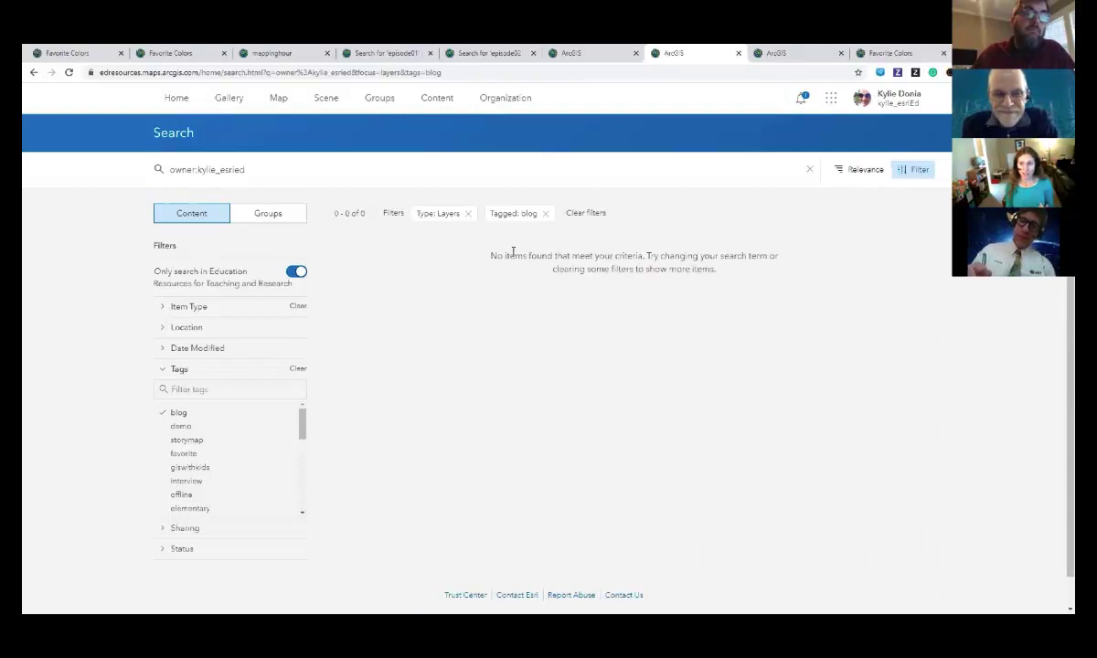
click(468, 214)
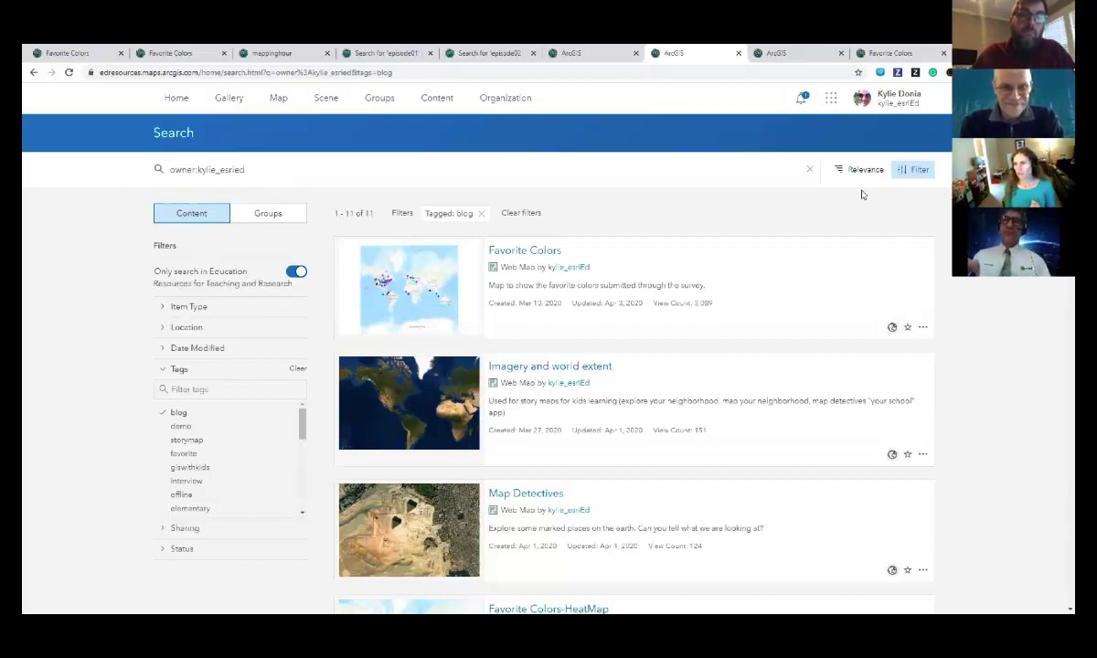
Step: Open the Favorite Colors web map in its browser tab and search My Content for "population density" layers to add
click(812, 60)
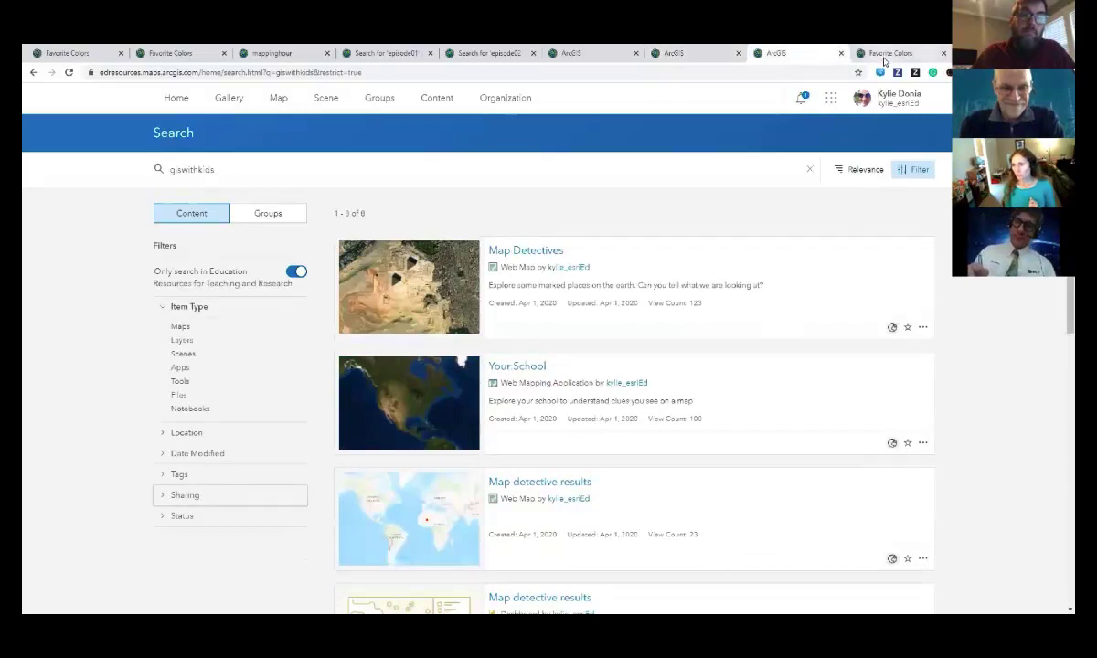
click(883, 58)
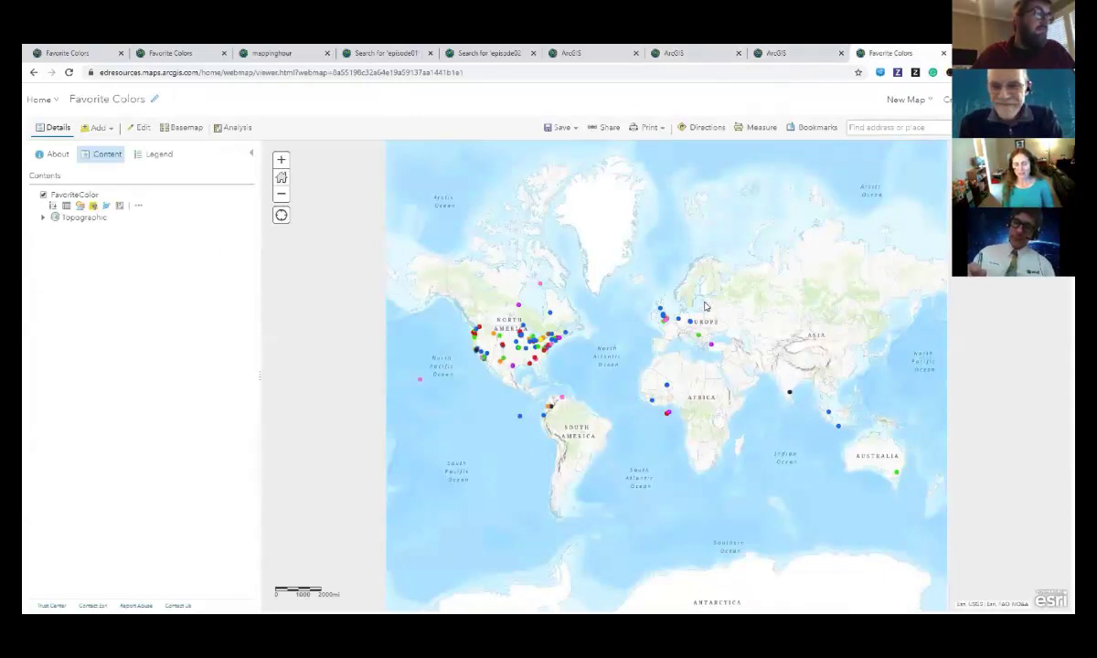
click(98, 128)
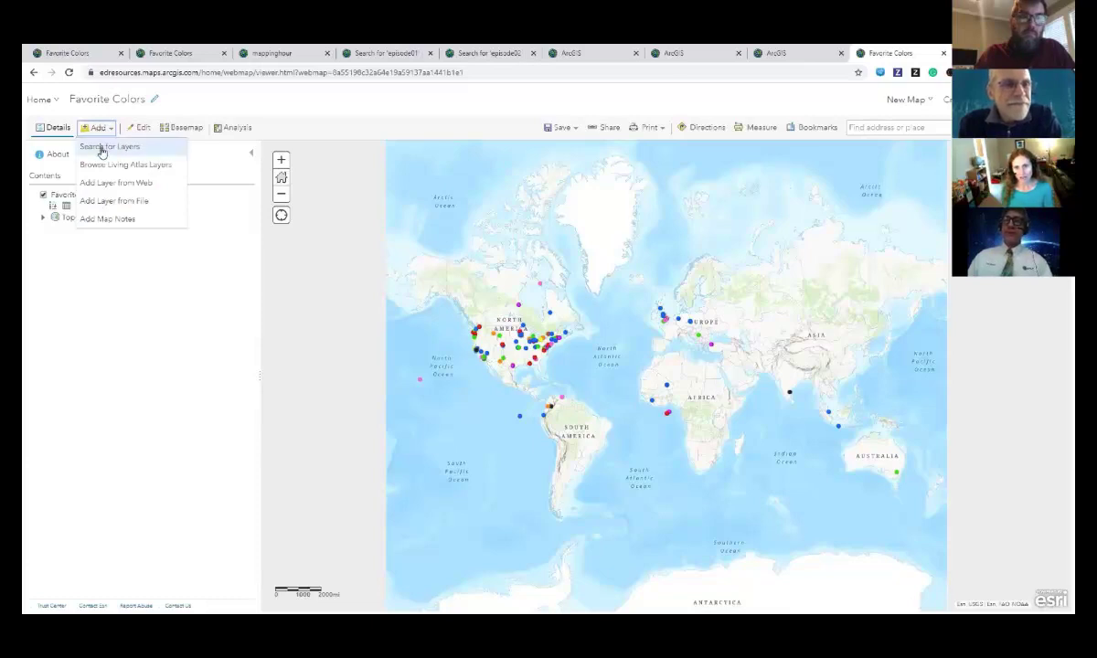
click(101, 147)
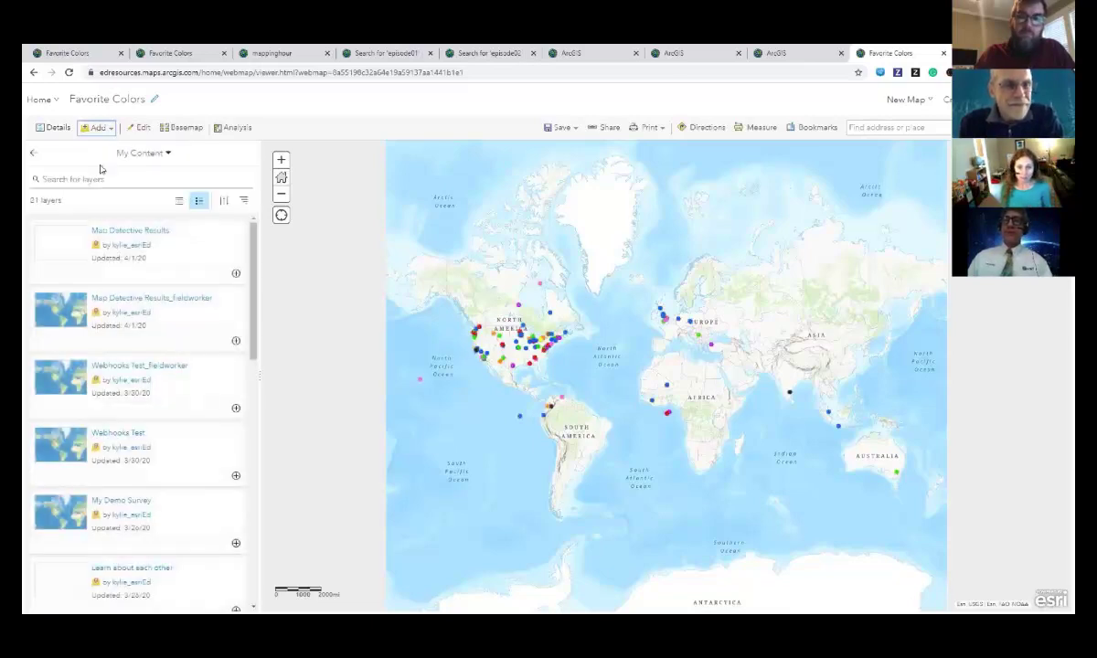
click(97, 178)
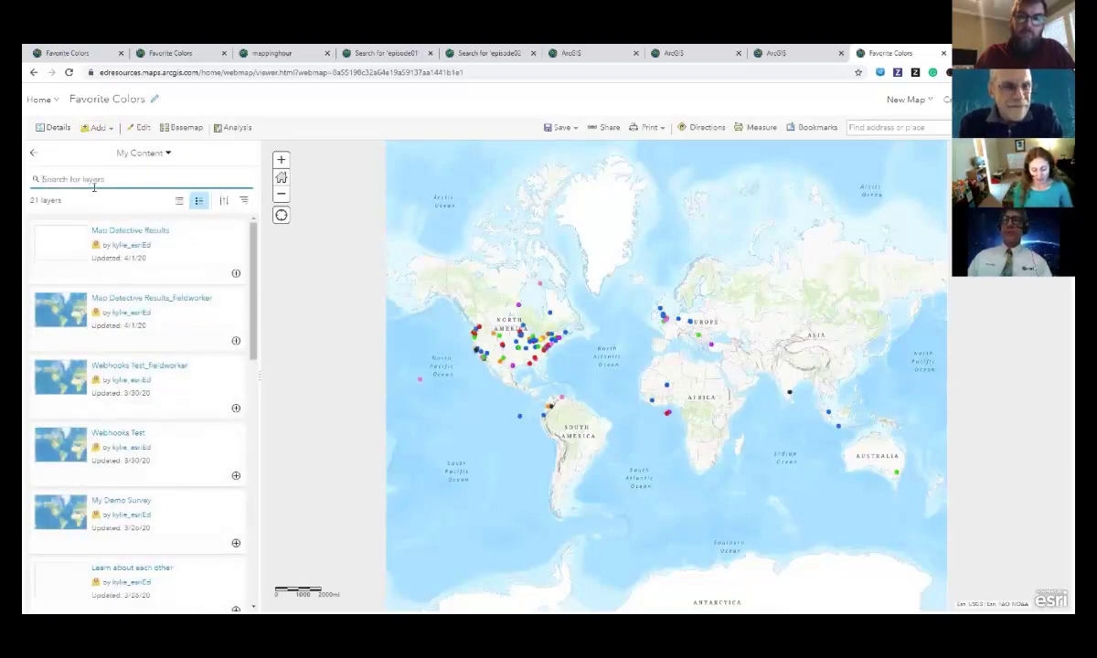
text(pop)
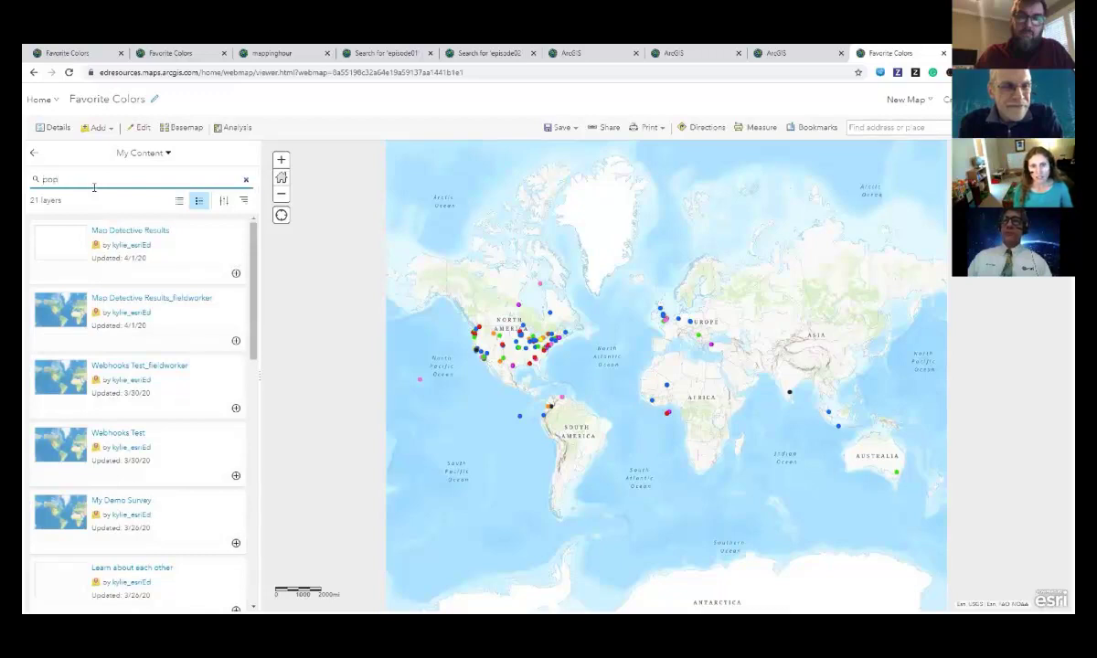
text(ulation)
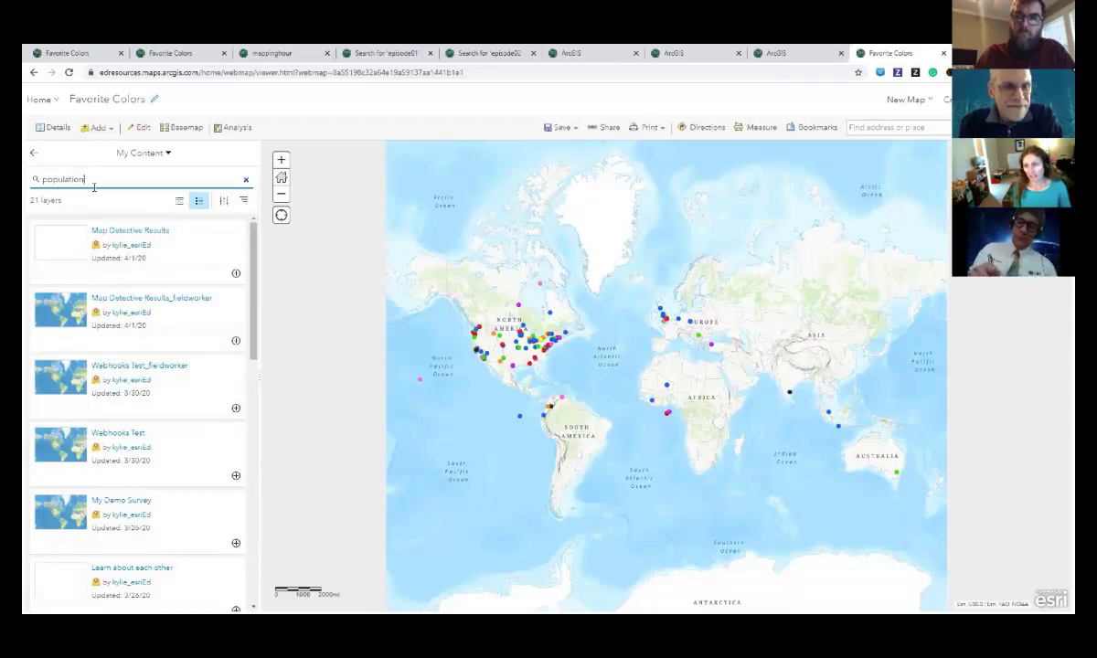
scroll(510, 357, up, 3)
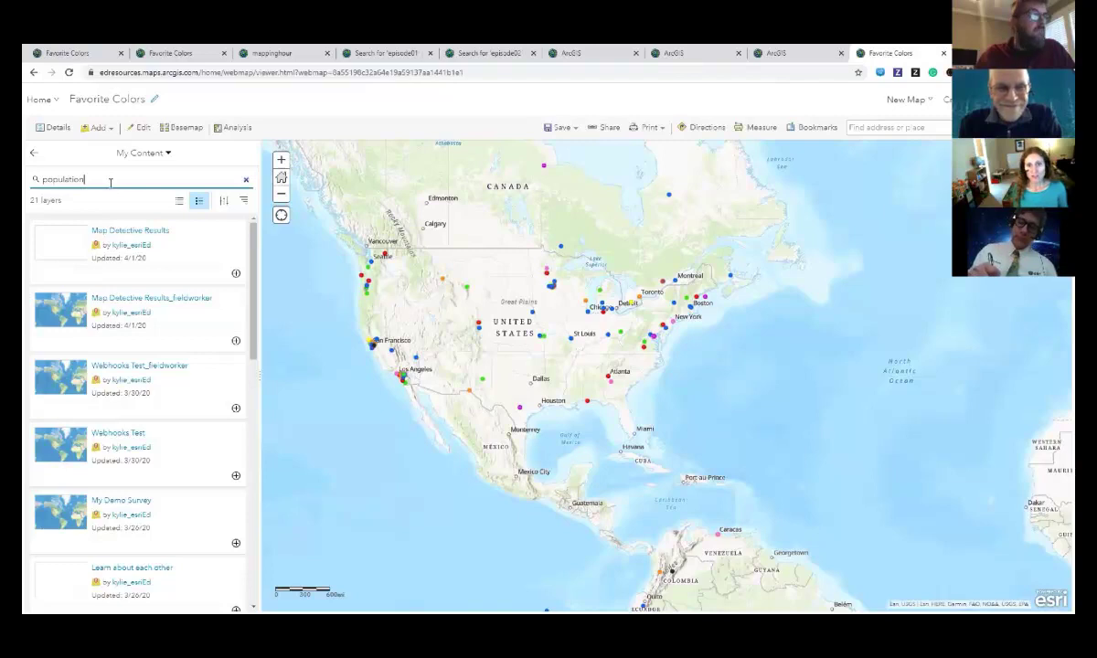
text(density)
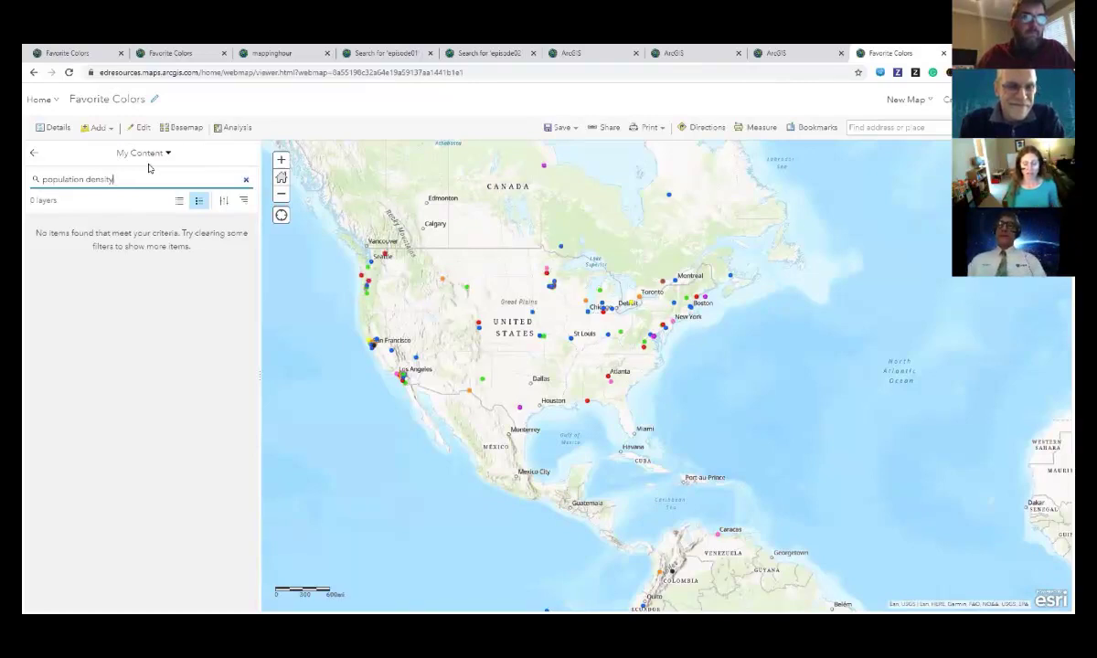
Step: Widen the layer search to ArcGIS Online and restrict it to Esri's layers with "population density owner:esri"
click(146, 154)
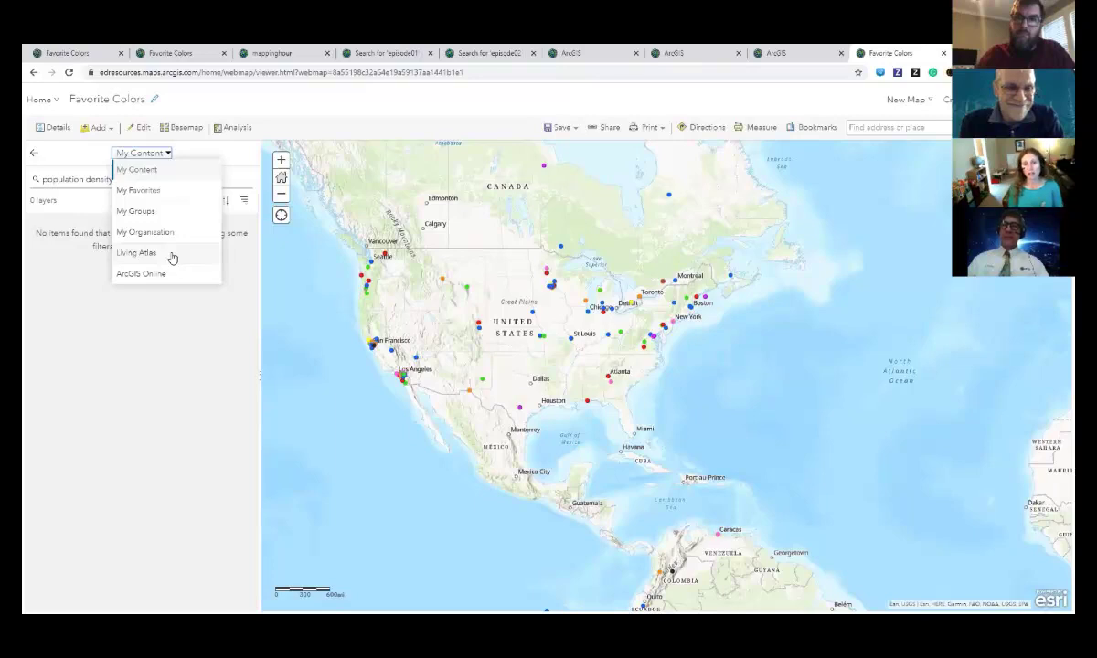
click(152, 274)
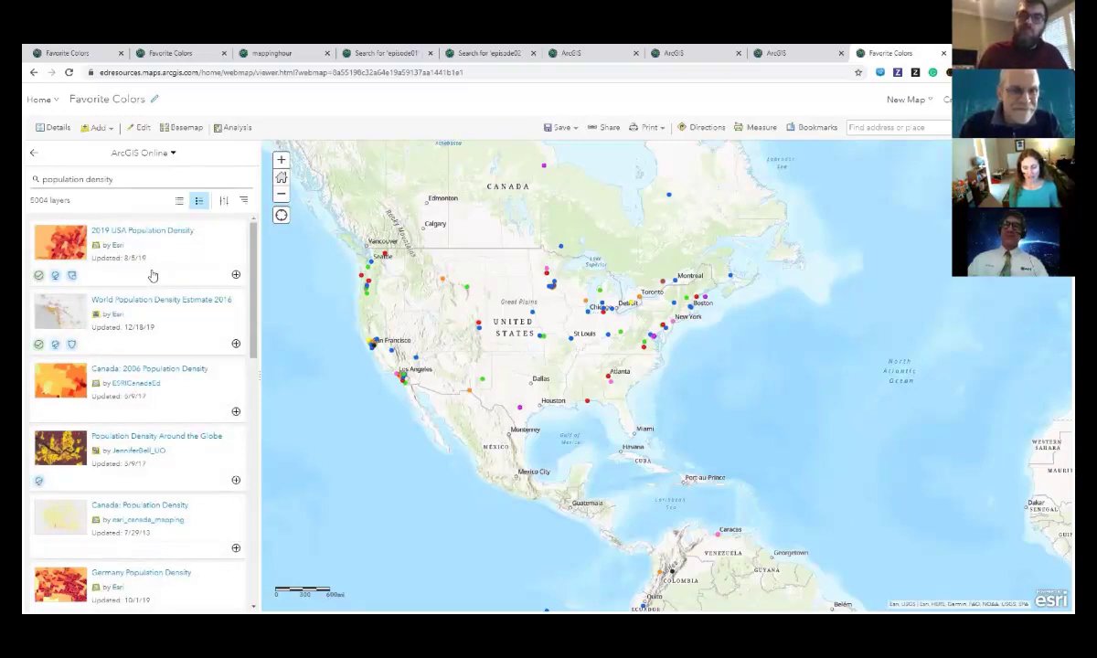
click(127, 179)
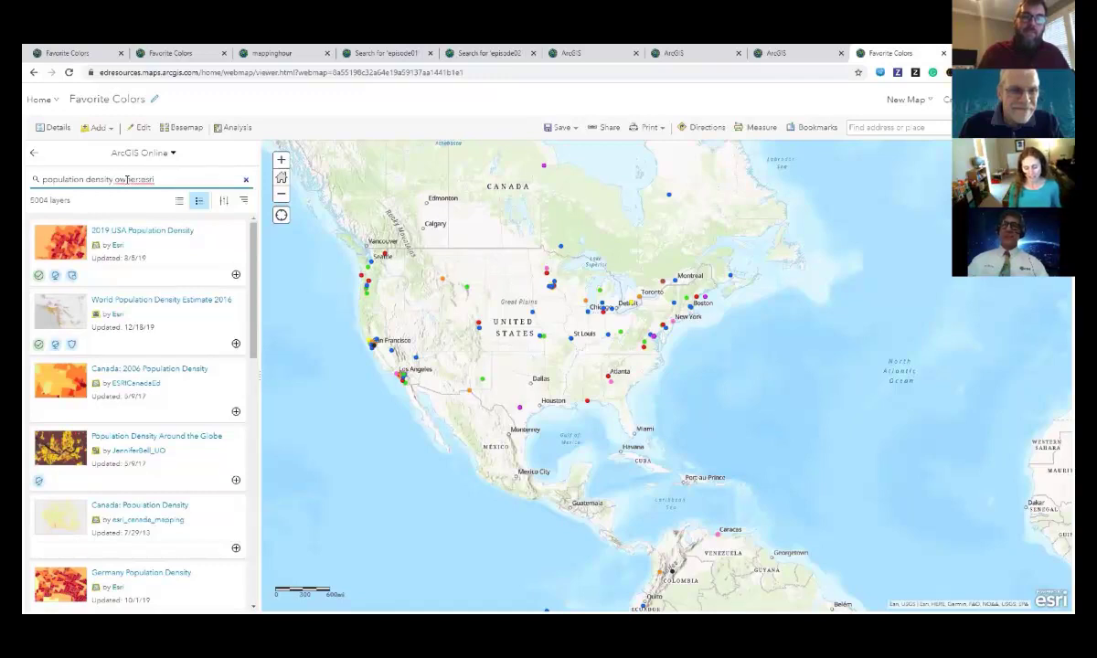
key(Return)
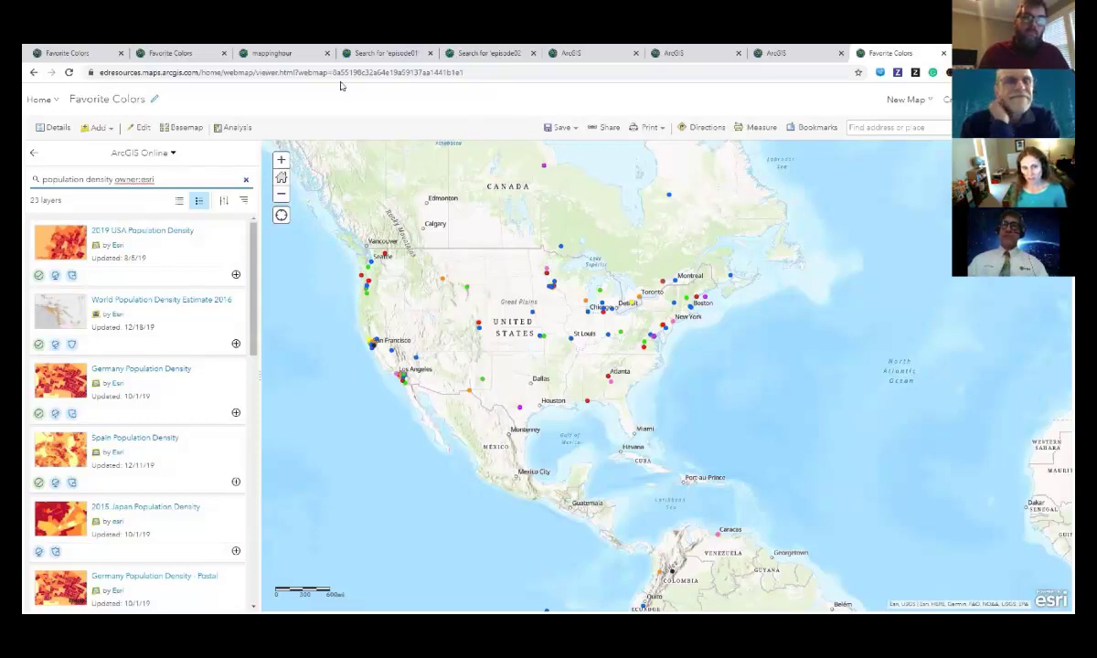
Step: Open the Map Detectives item page in a new browser tab from the "giswithkids" search results
click(795, 55)
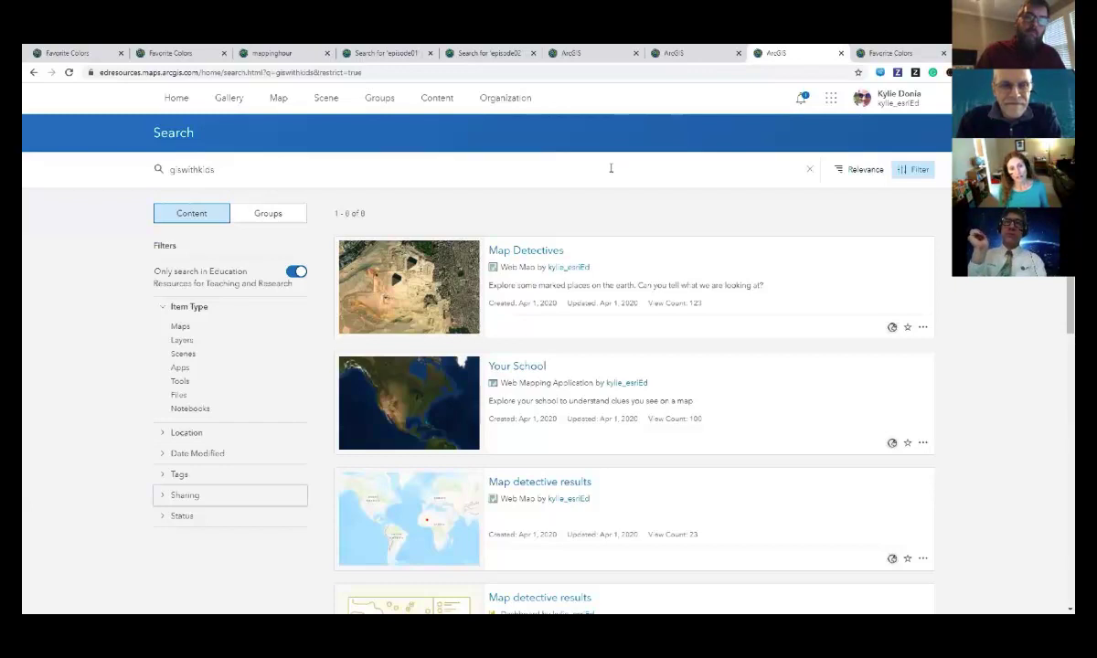
right_click(537, 255)
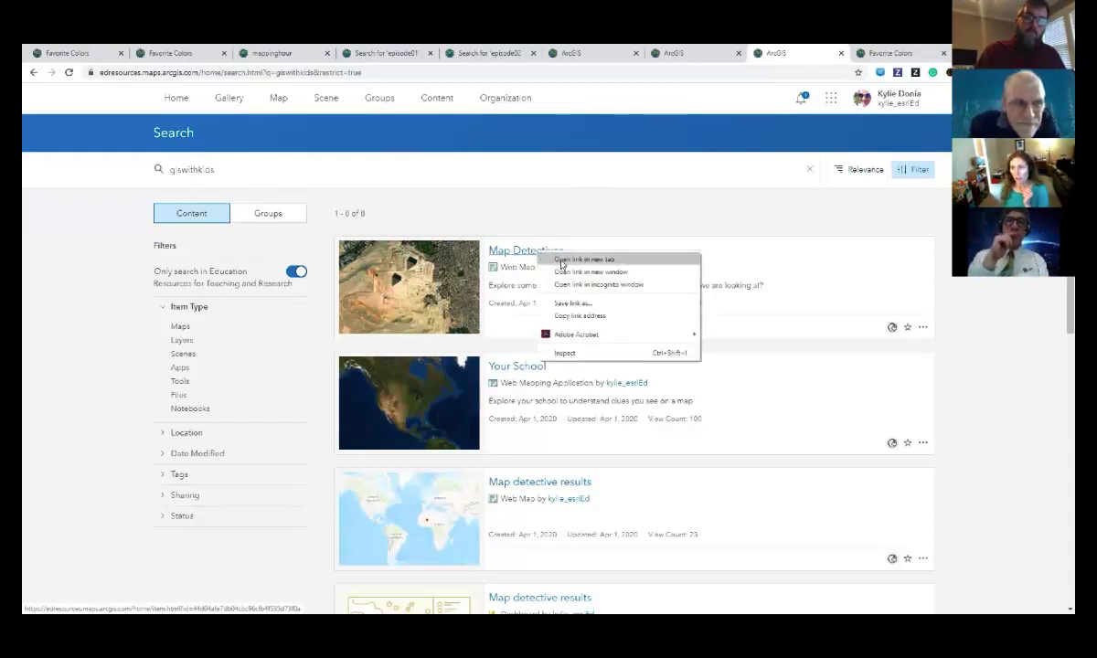
click(561, 260)
click(797, 57)
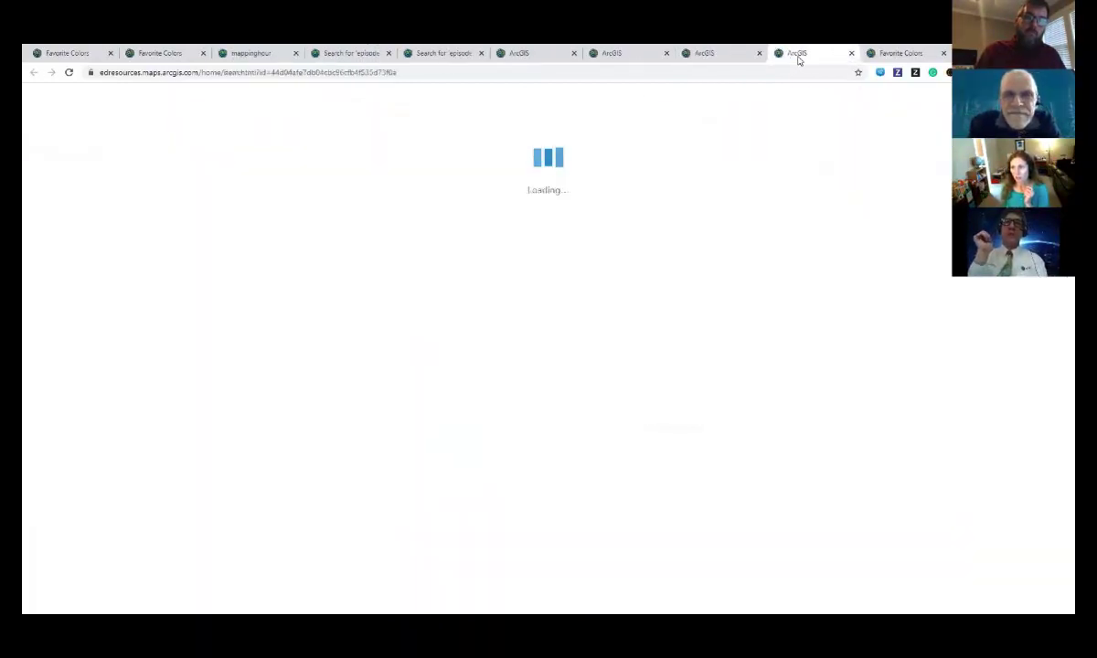
Step: Highlight the organization name "edresources" in the web address of the Map Detectives item page
click(403, 73)
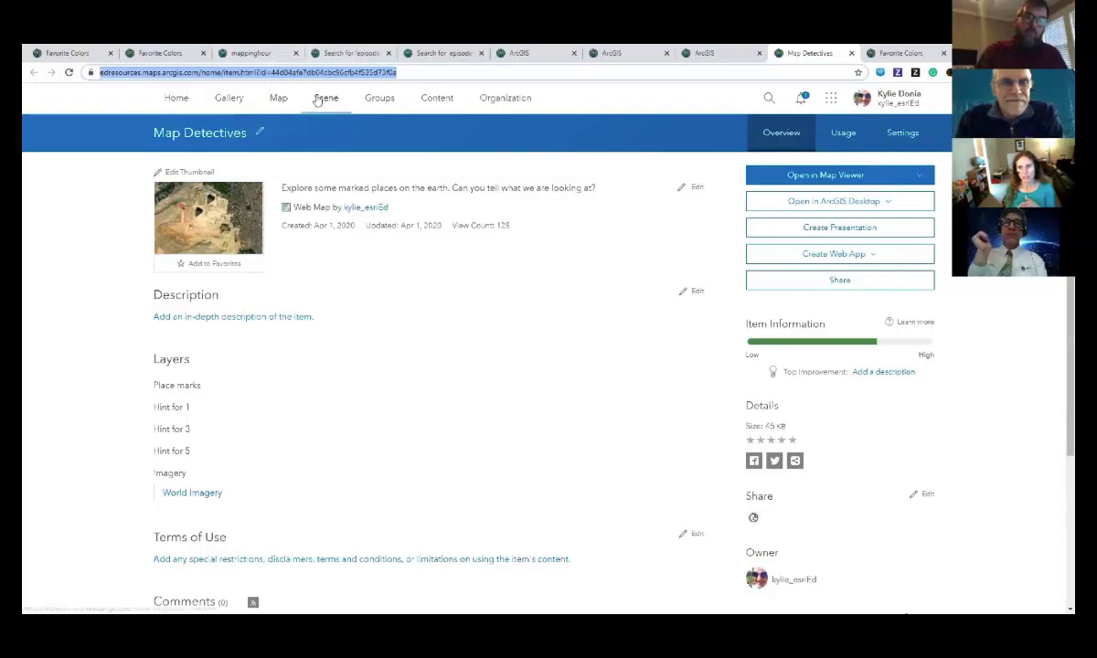
click(125, 73)
drag(125, 72, 165, 75)
click(166, 73)
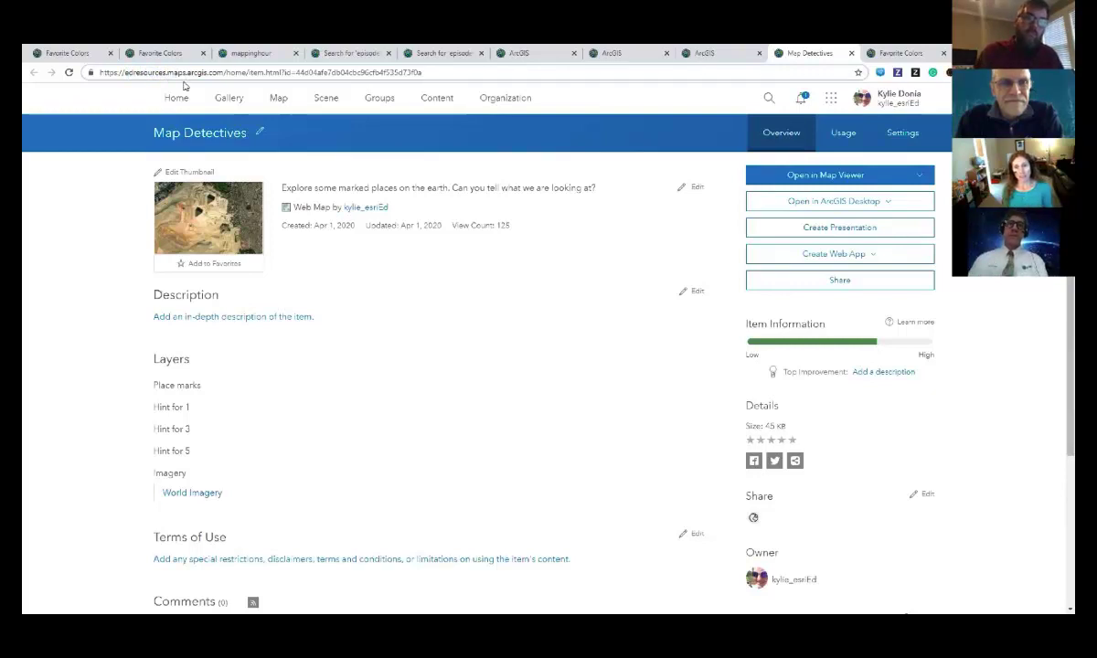
drag(125, 75, 164, 75)
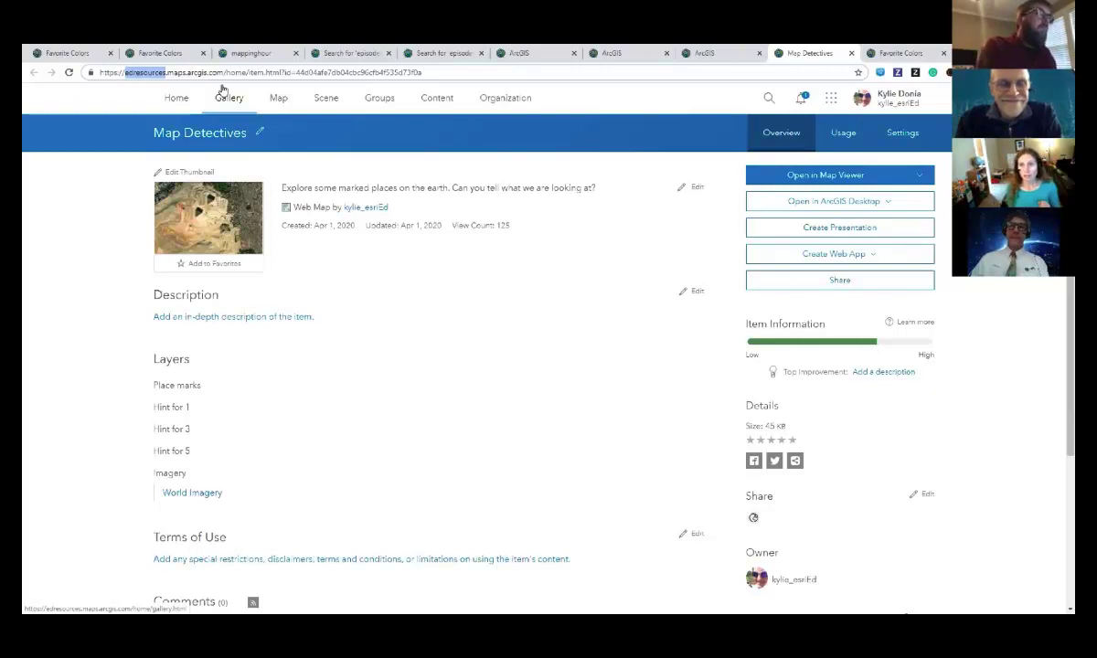
Step: Switch to the Mapping Hour hub's "episode01" search page and highlight the "mappinghour" and "k12" parts of its web address
click(239, 53)
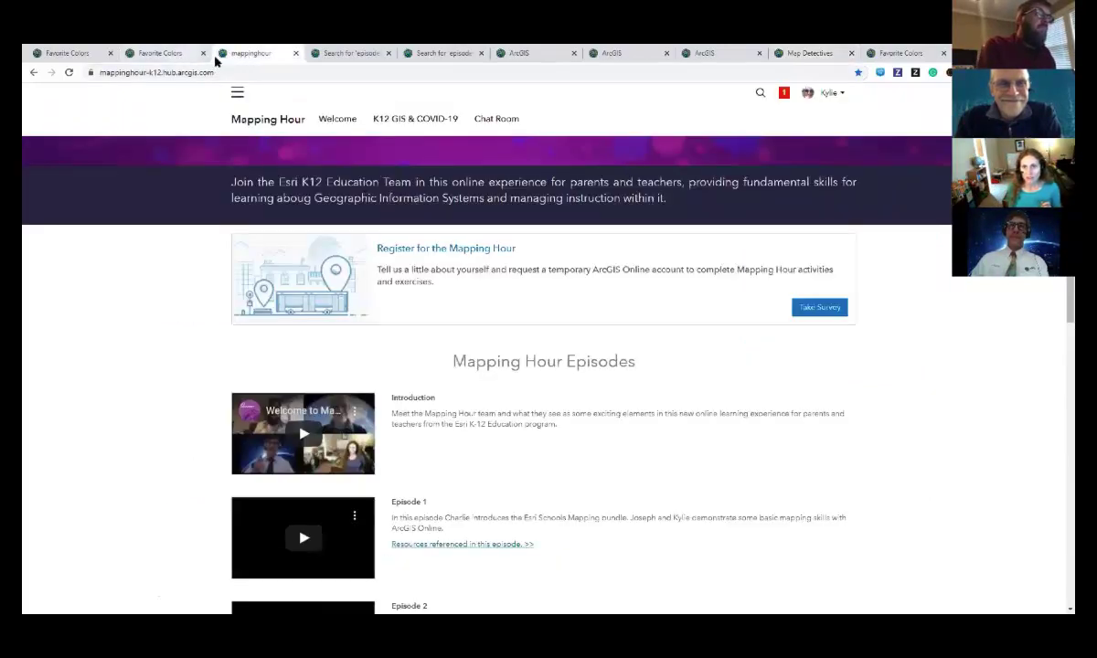
click(342, 54)
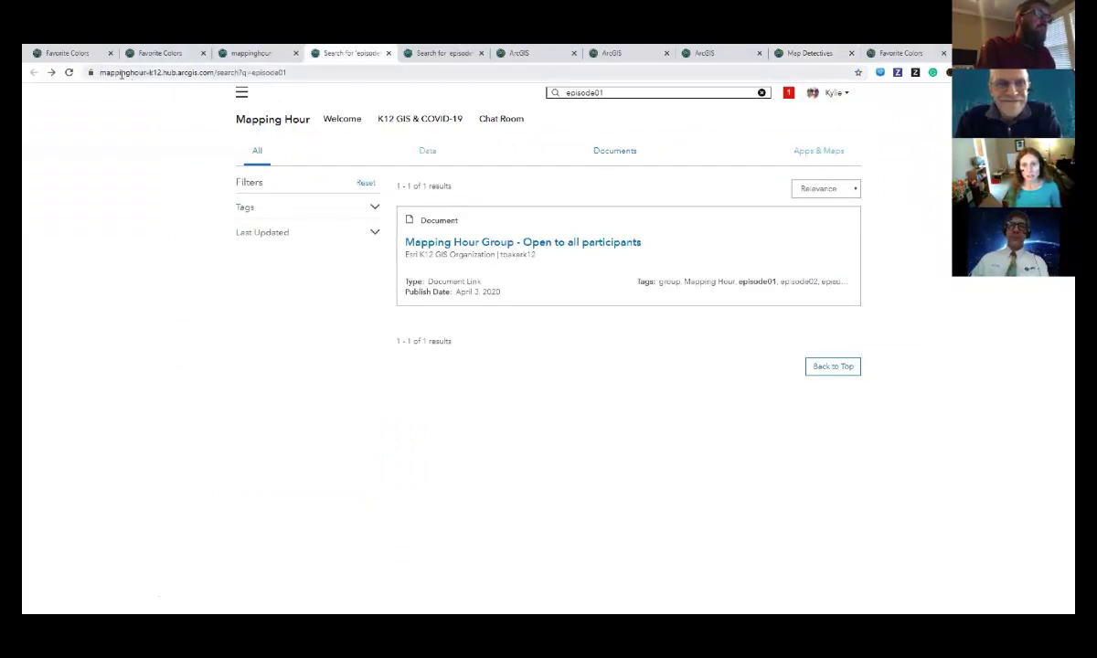
drag(97, 72, 176, 71)
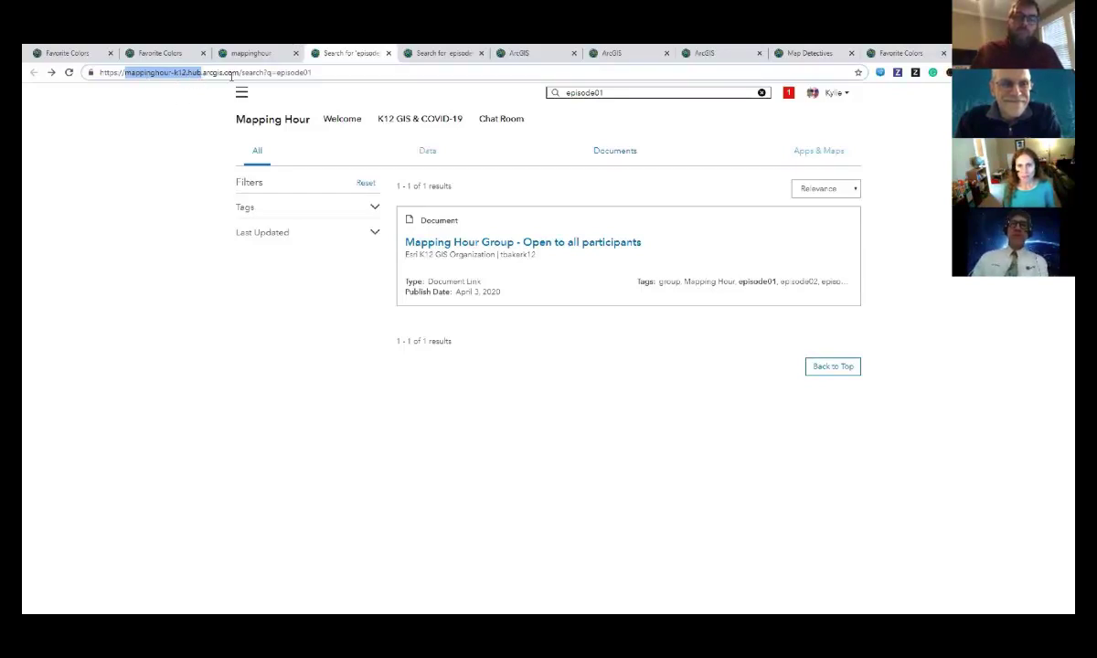
click(172, 73)
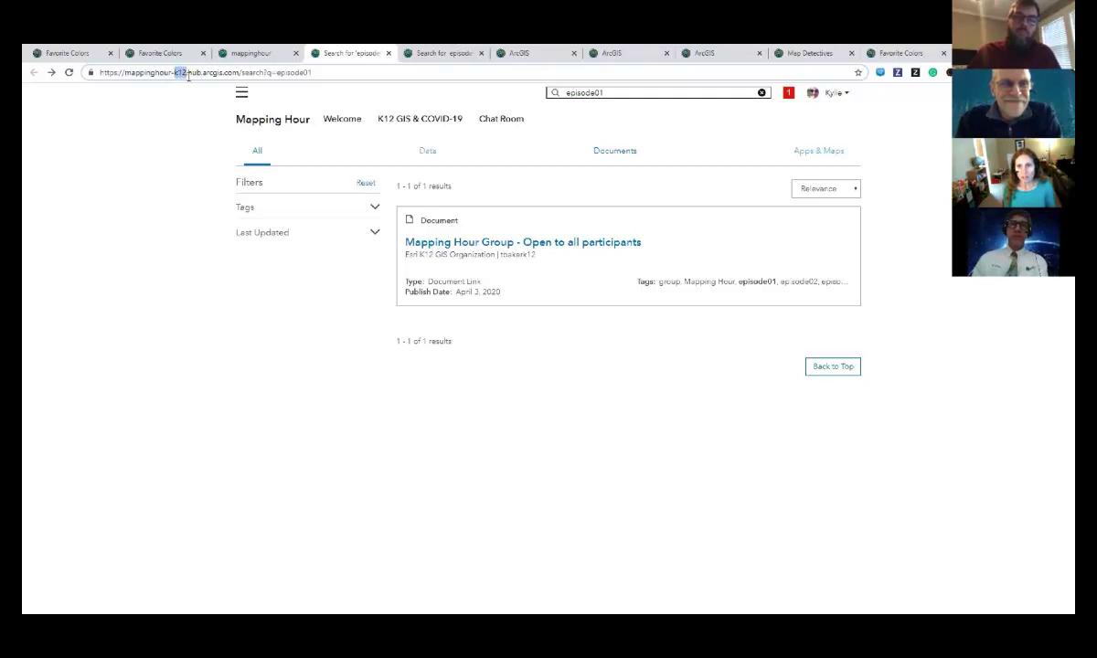
double_click(194, 72)
drag(172, 73, 126, 73)
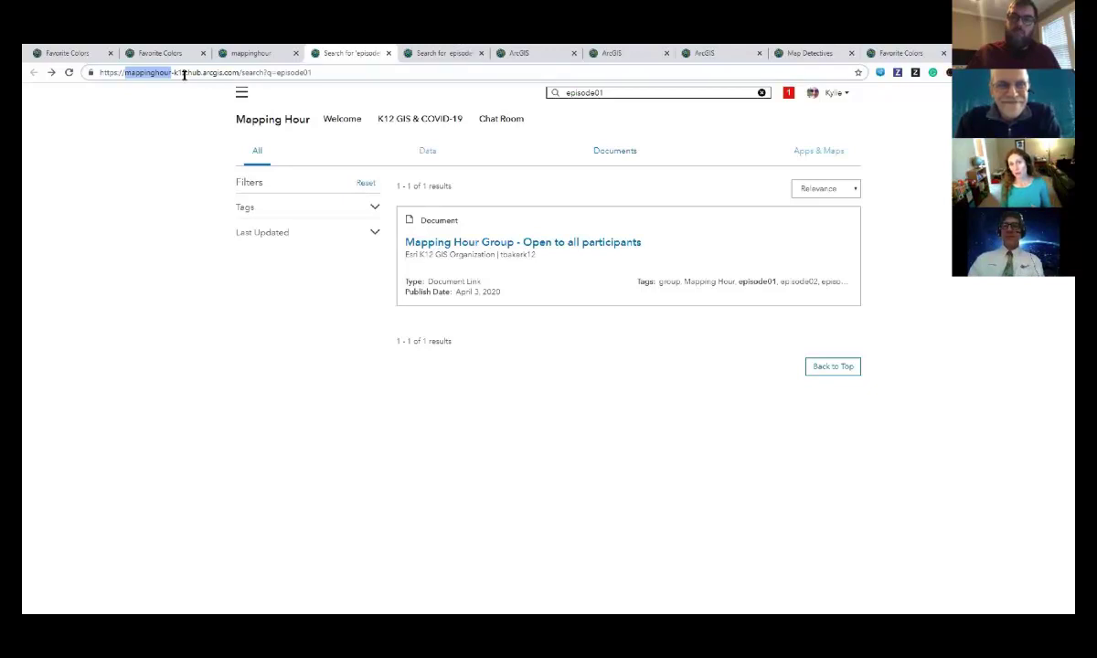
drag(174, 72, 127, 77)
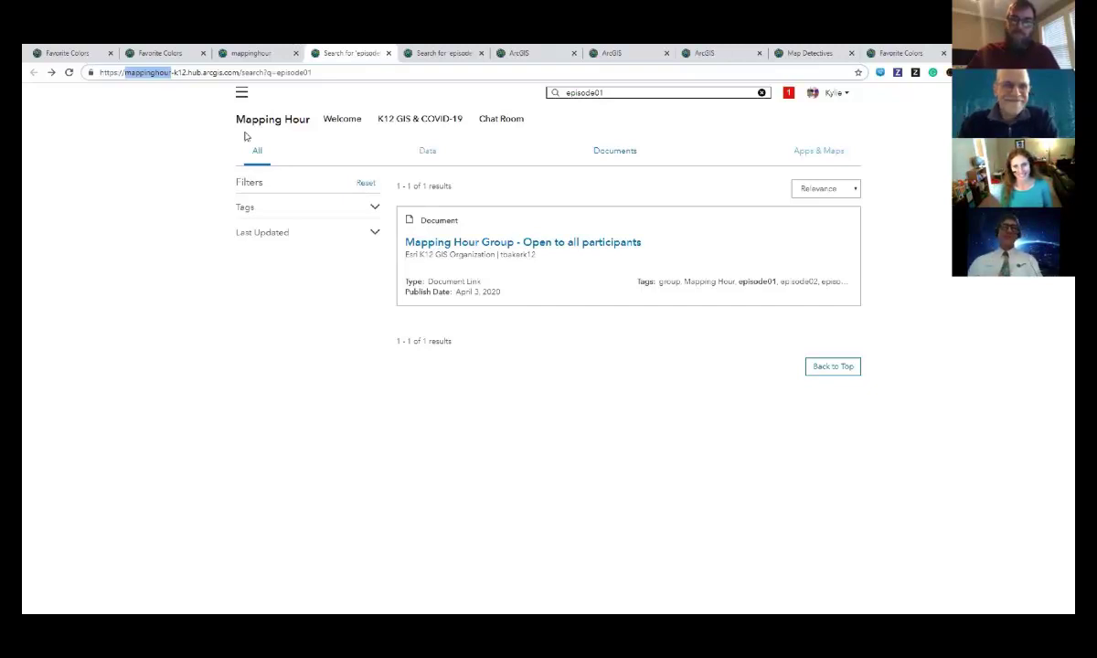
click(350, 565)
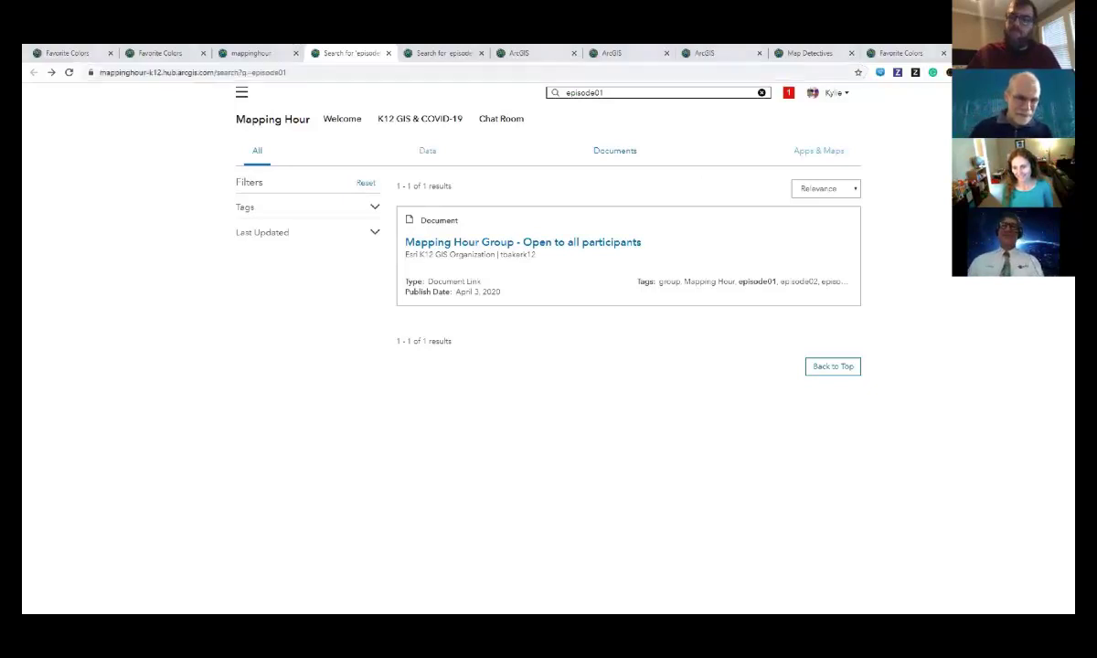